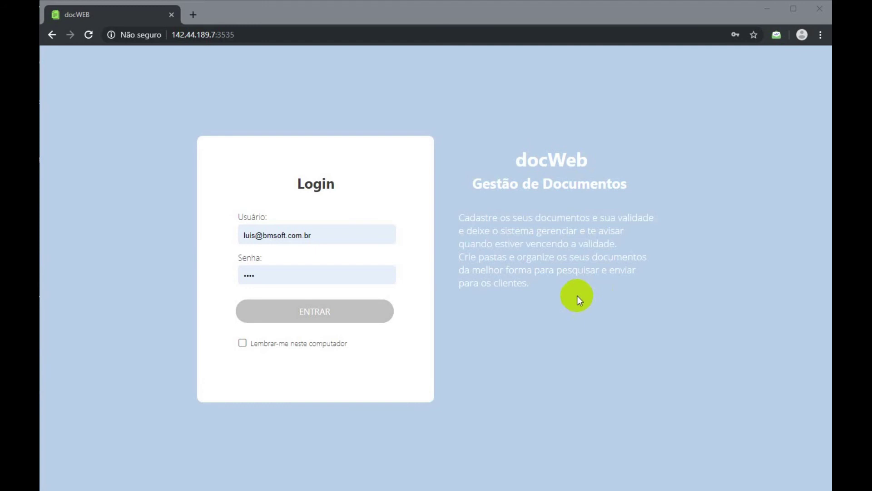
Load the docWeb site at docweb.bmsoft.com.br in the browser.
click(205, 34)
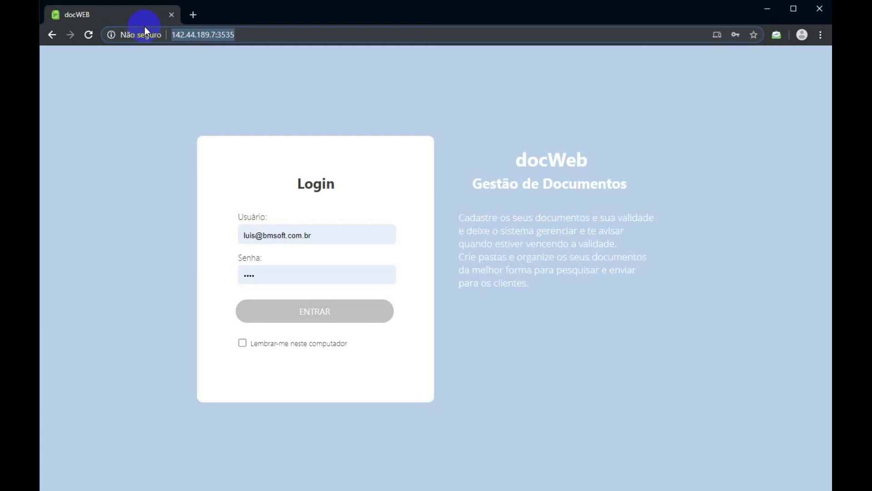
text(docweb)
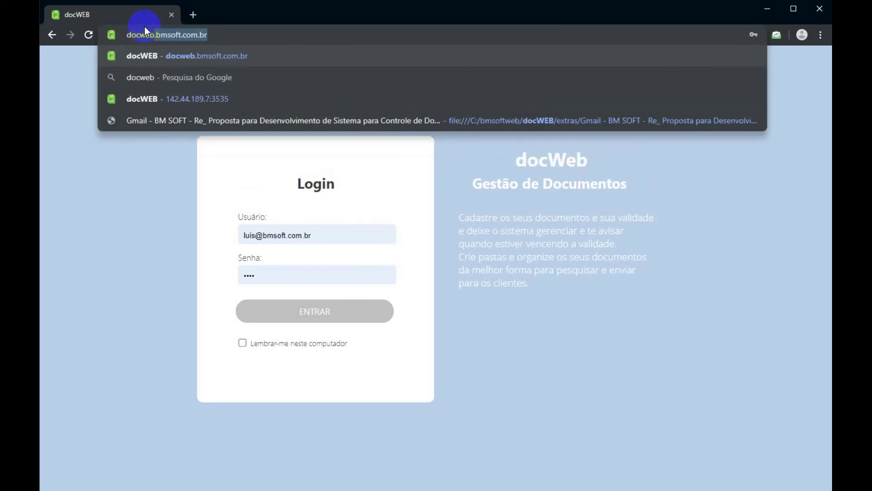
text(.bmsoft.com.br)
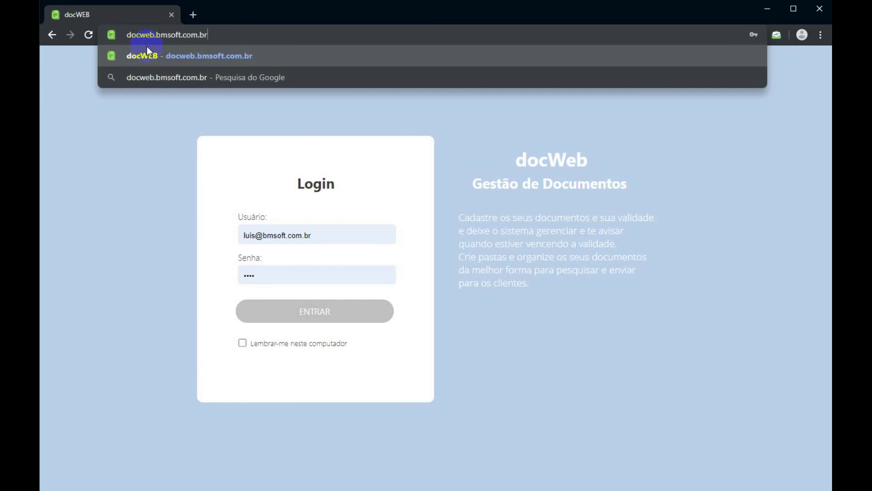
click(146, 46)
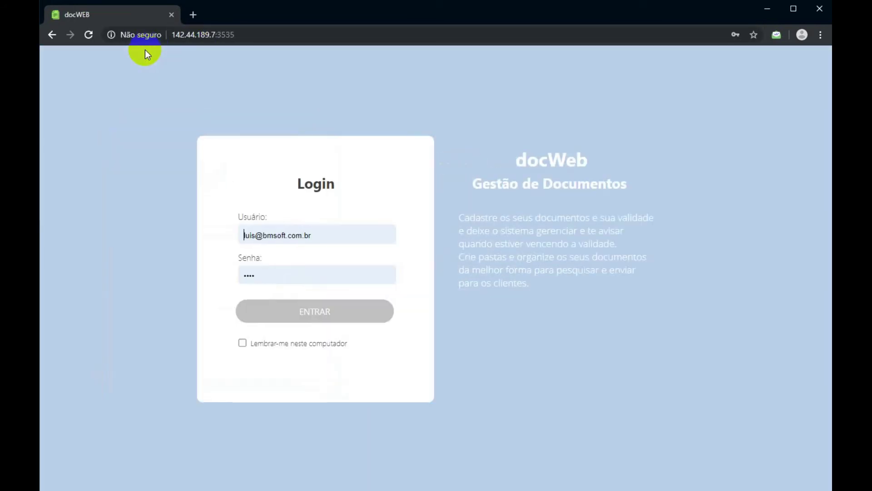
drag(243, 35, 186, 30)
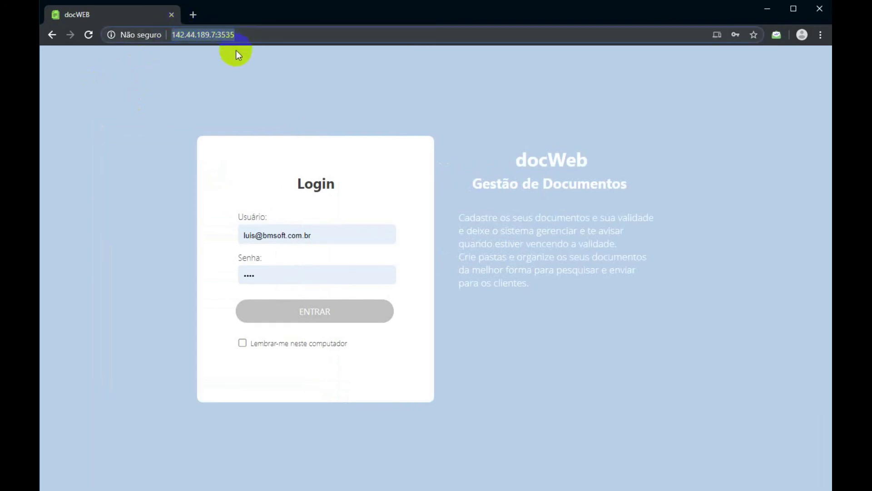
click(253, 79)
drag(245, 37, 160, 28)
click(257, 80)
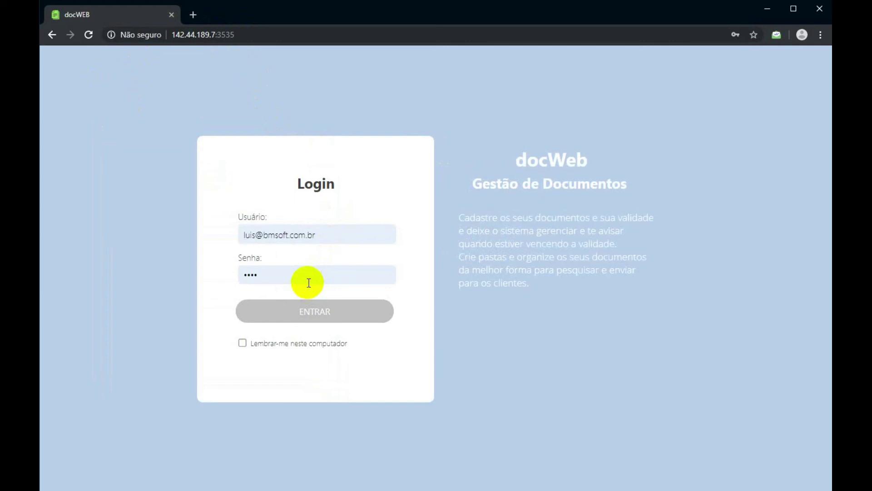
Log in with the saved username and password, then go to Usuários.
drag(313, 236, 190, 237)
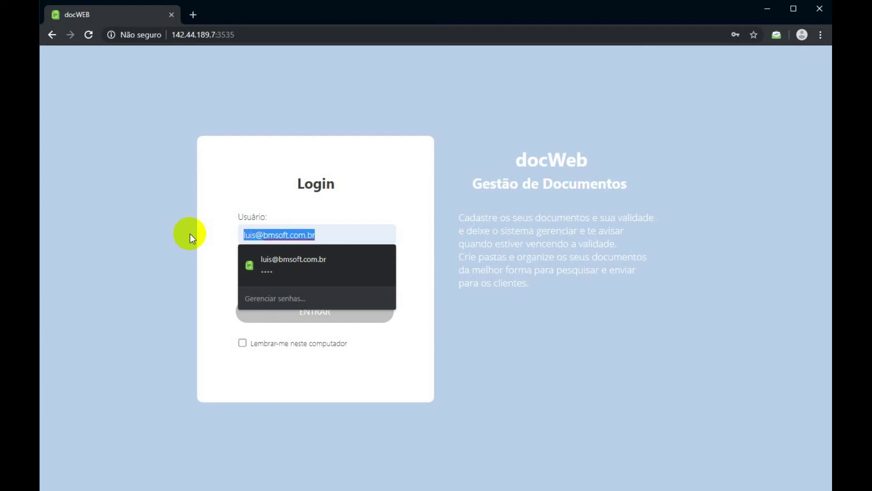
drag(349, 235, 205, 231)
click(314, 218)
drag(318, 229, 215, 232)
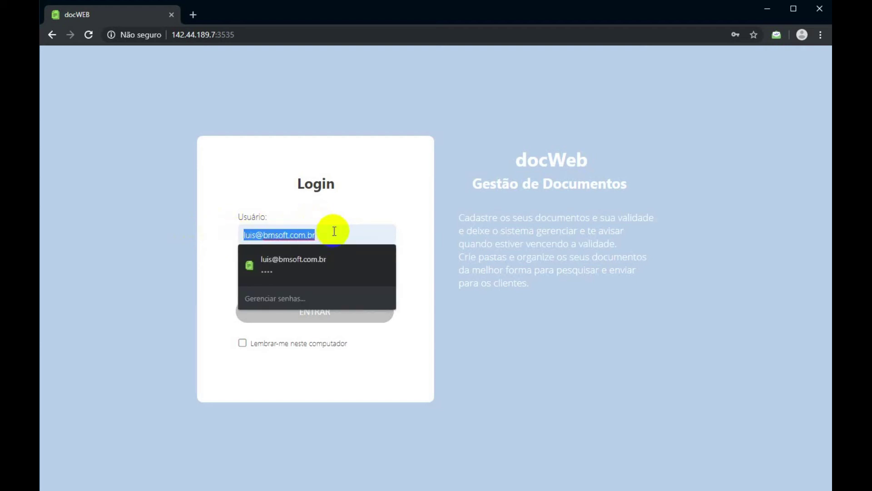
click(397, 326)
click(276, 278)
click(412, 298)
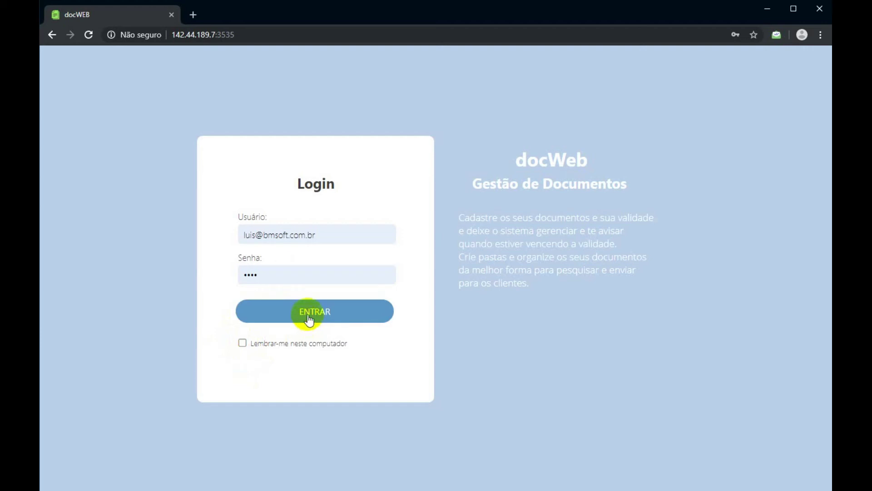
click(309, 320)
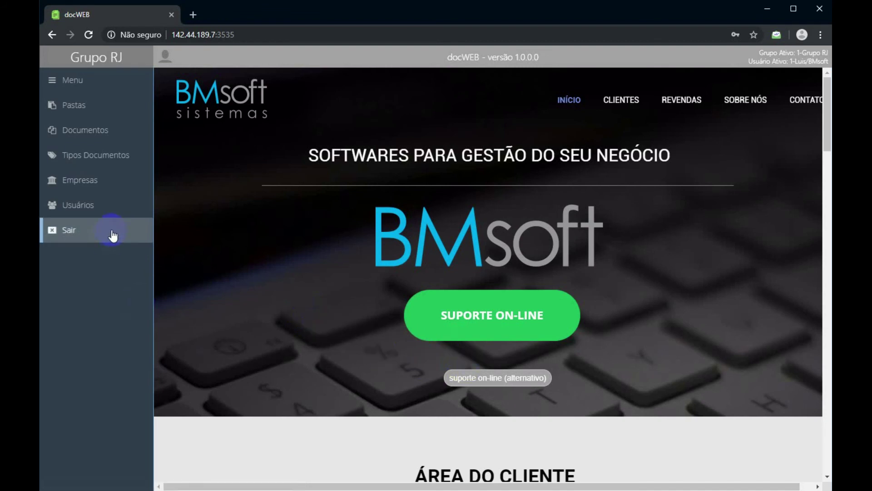
click(90, 201)
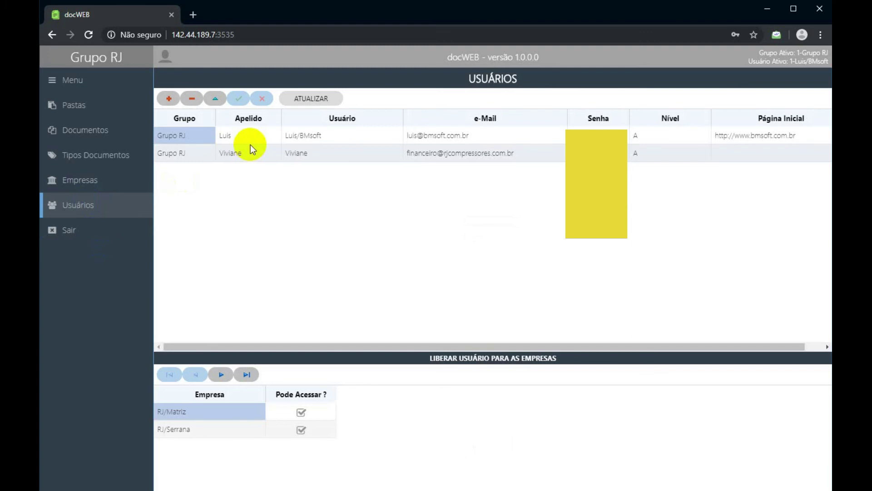
click(252, 154)
click(249, 140)
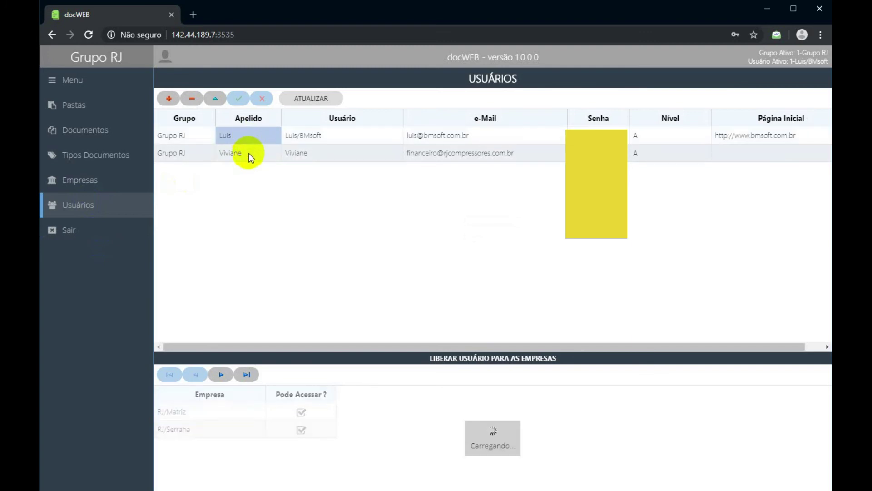
click(249, 153)
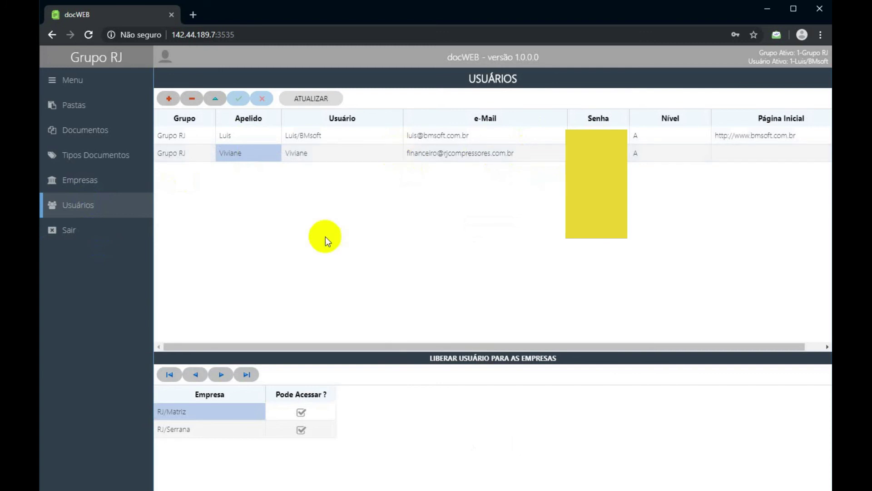
click(313, 413)
click(319, 430)
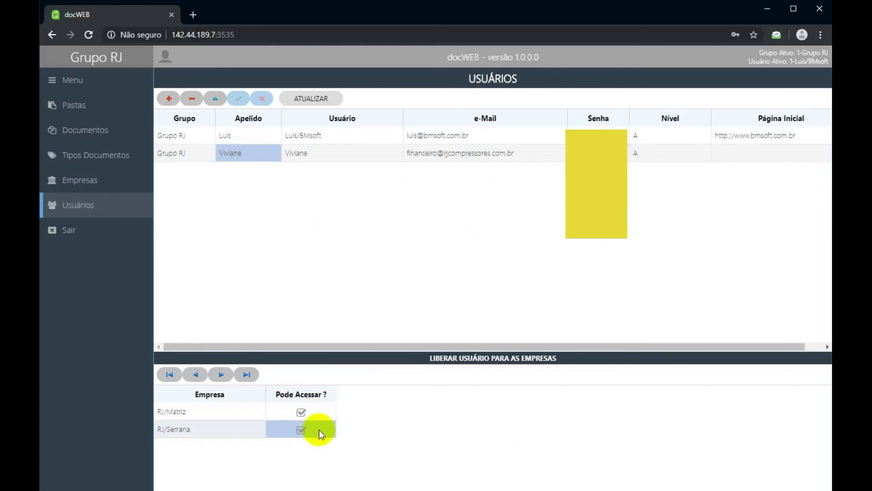
click(323, 411)
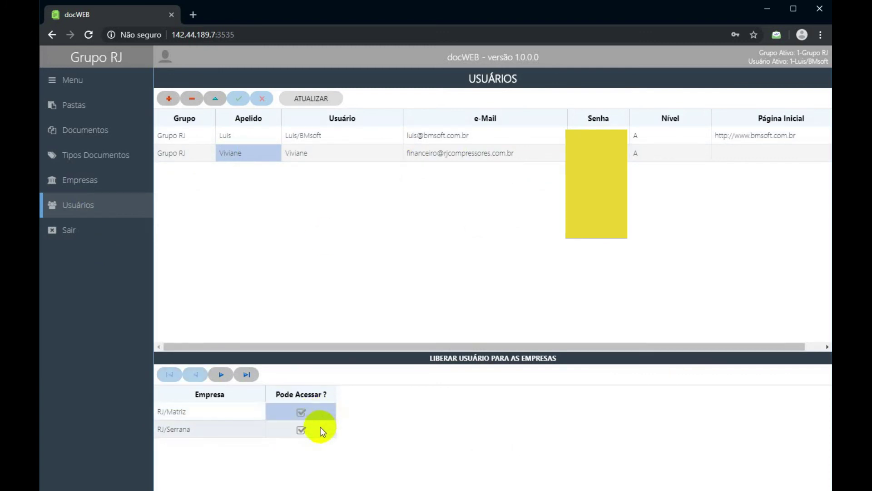
click(321, 428)
click(322, 411)
click(321, 425)
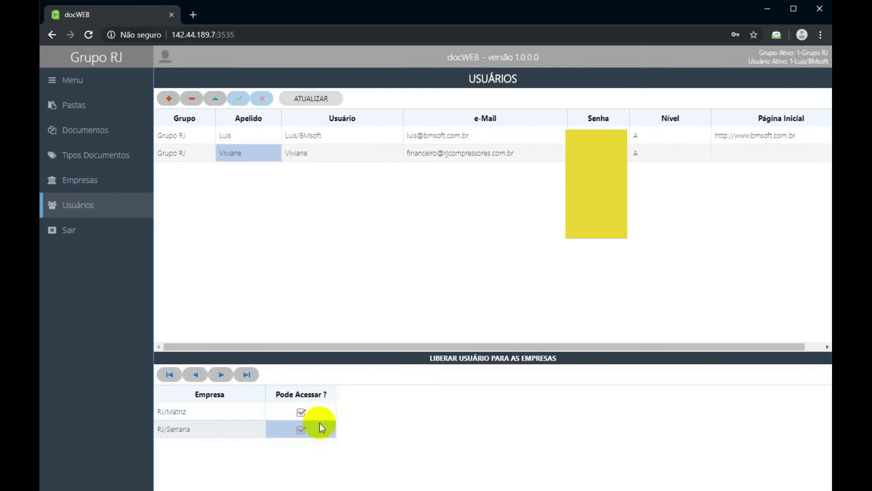
click(245, 138)
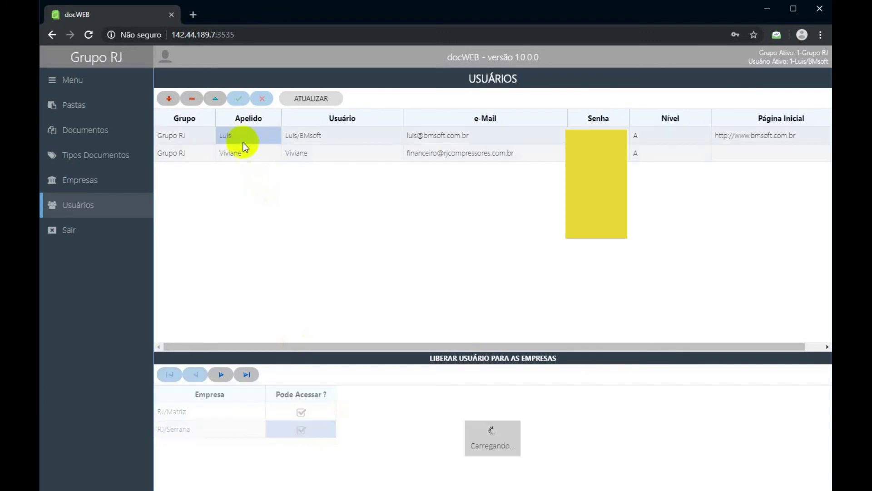
click(226, 414)
click(228, 429)
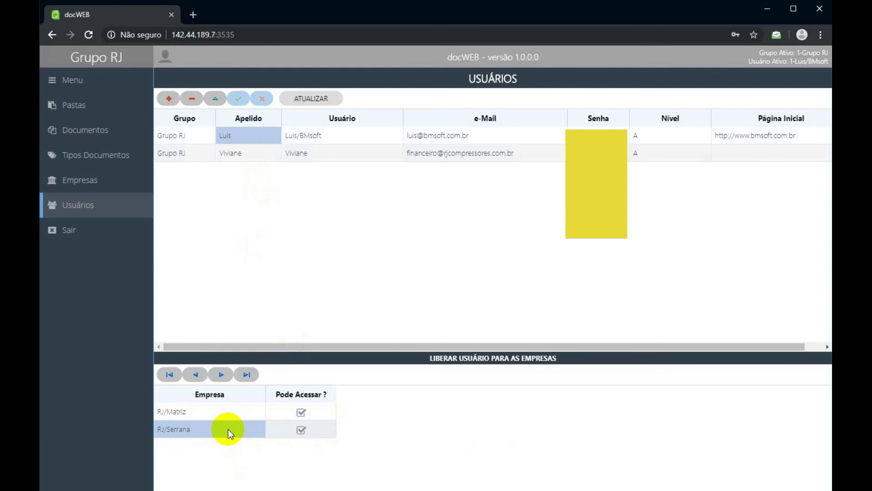
click(225, 155)
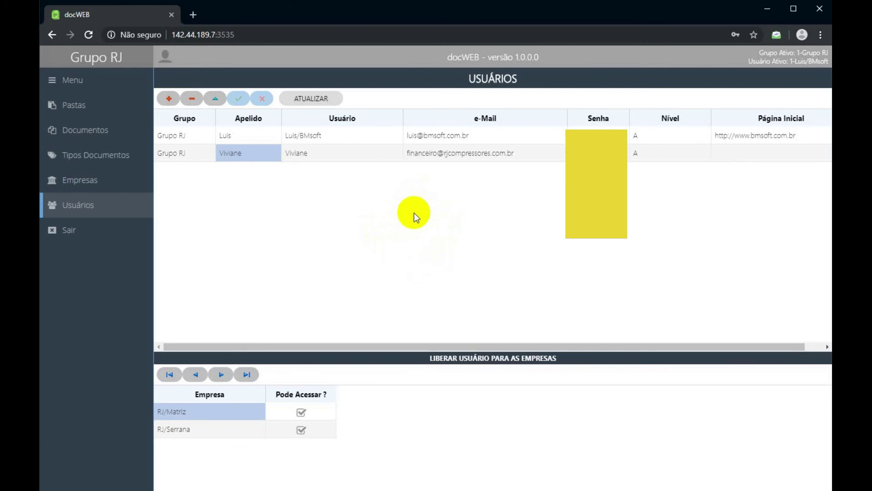
click(350, 134)
click(353, 152)
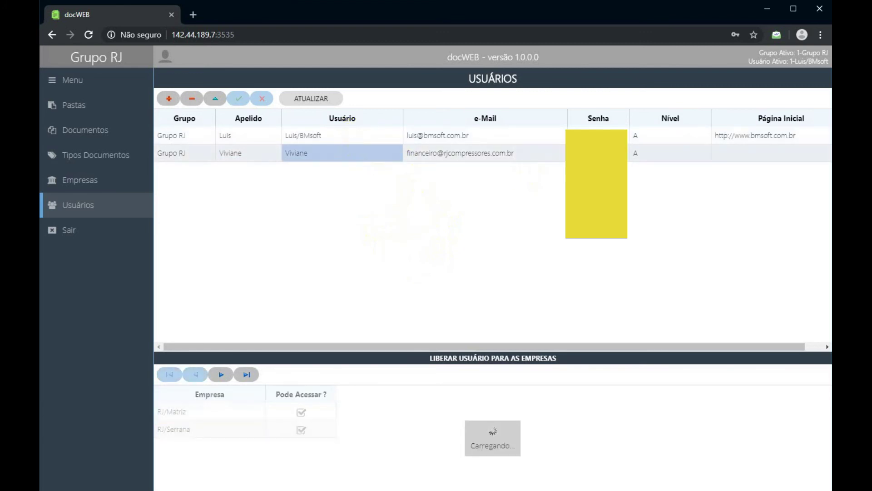
click(599, 129)
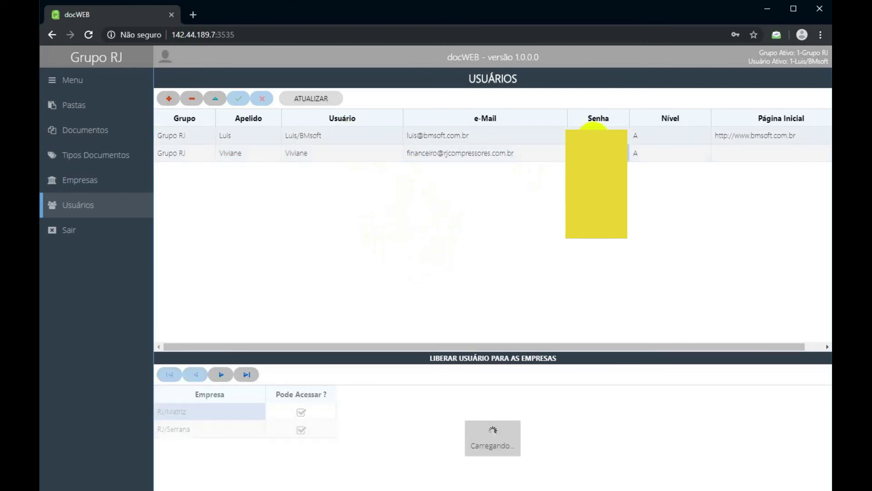
click(599, 132)
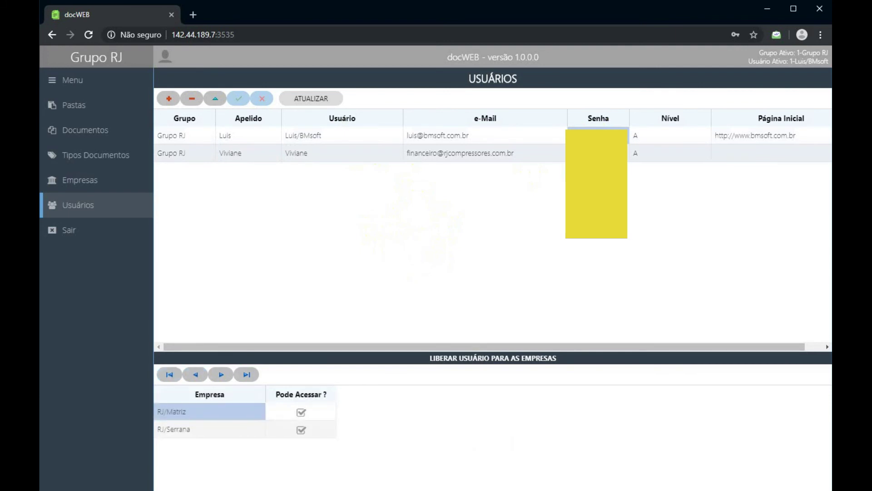
click(593, 127)
click(592, 127)
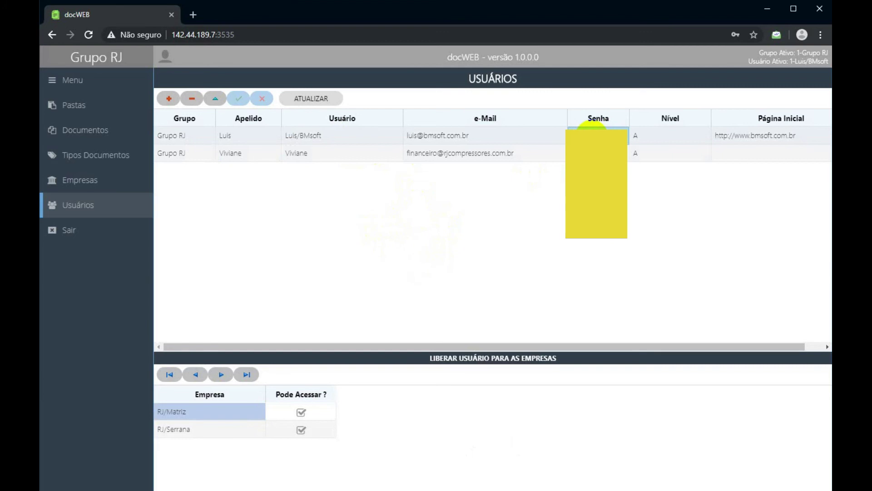
key(Down)
click(593, 128)
key(Down)
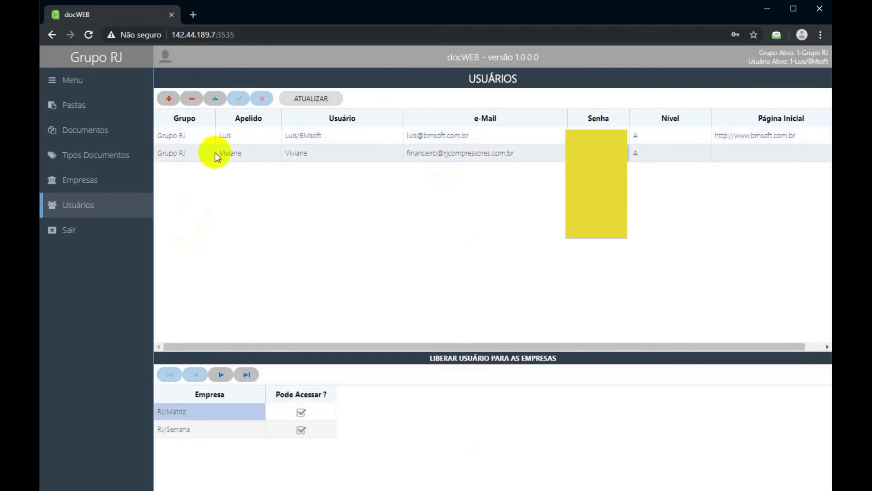
click(658, 135)
key(Down)
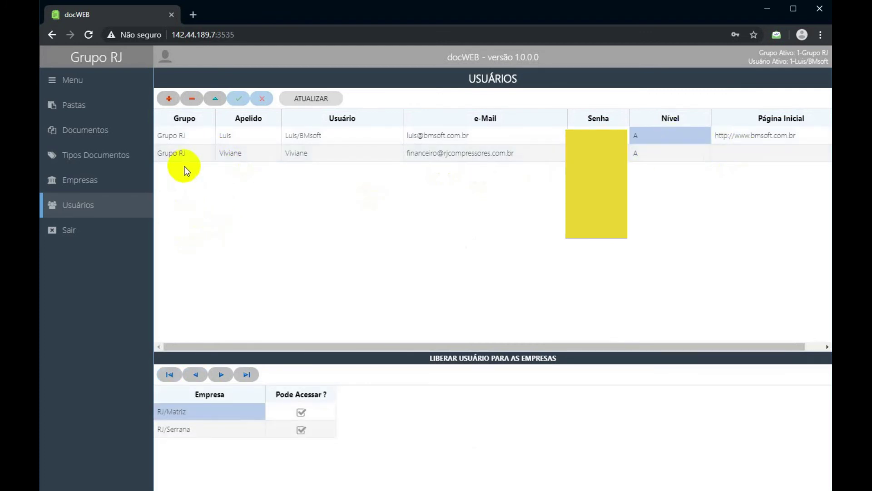
click(173, 100)
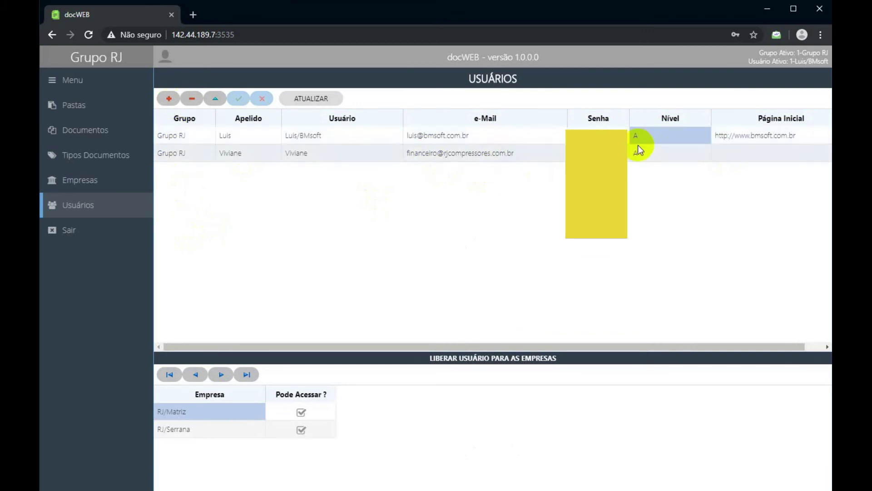
click(588, 132)
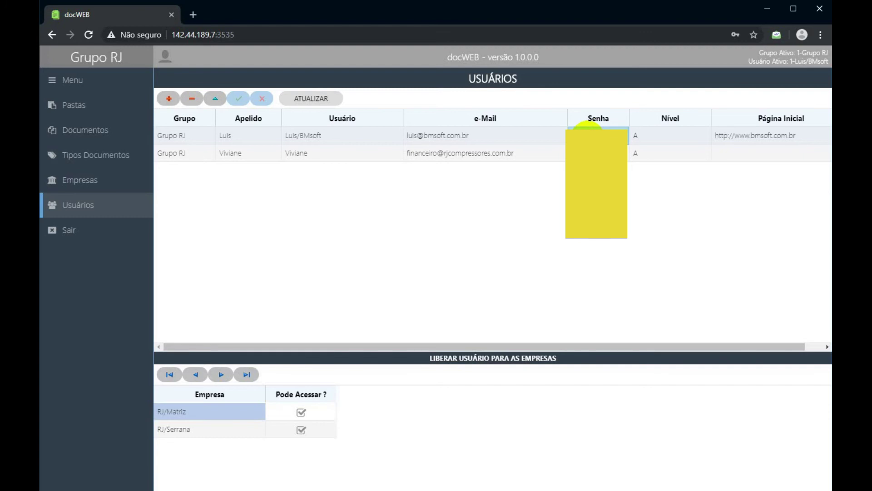
click(564, 152)
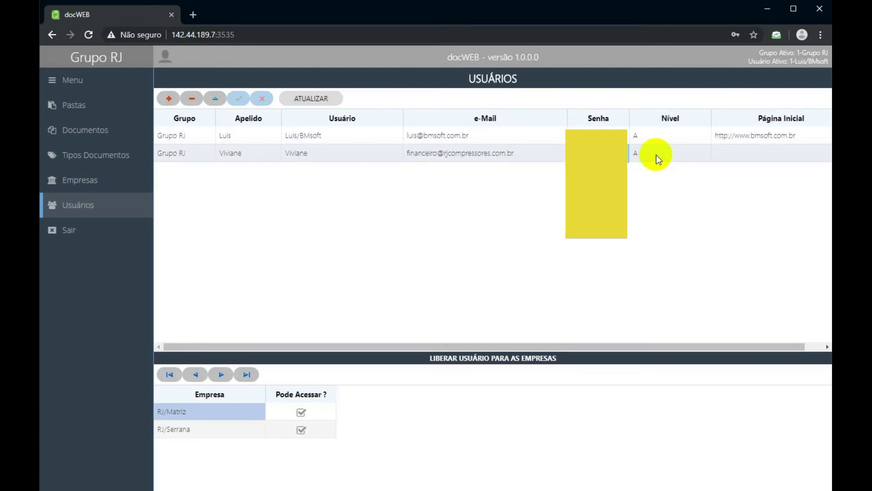
click(656, 154)
click(655, 135)
click(637, 152)
click(438, 152)
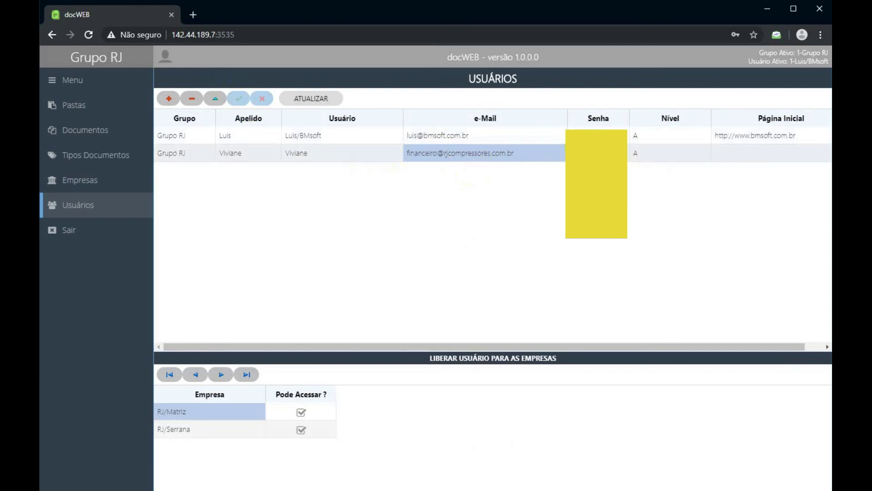
click(598, 154)
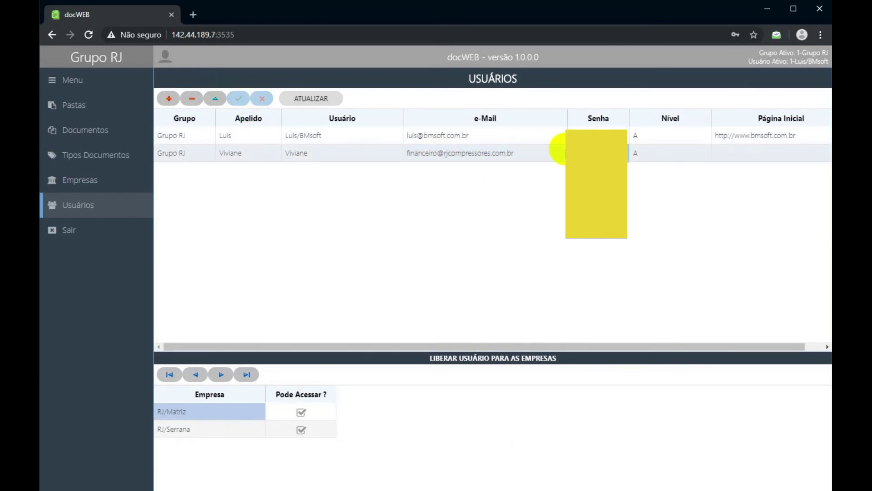
click(471, 156)
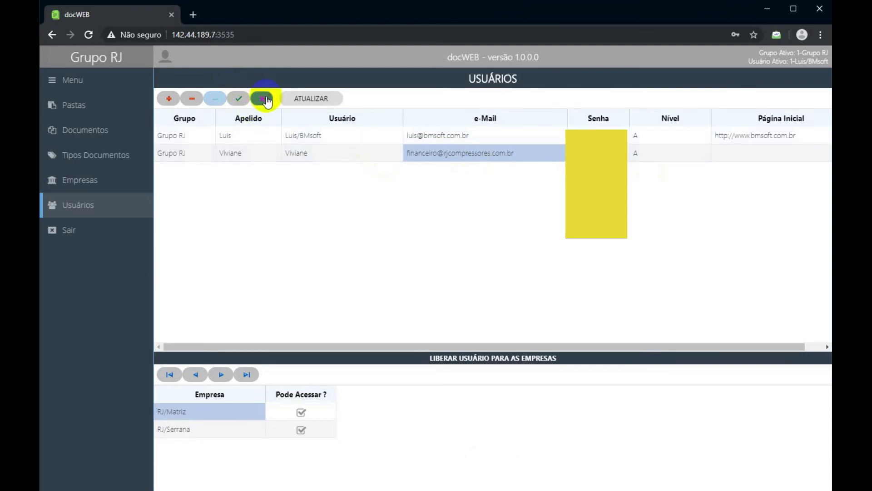
click(262, 98)
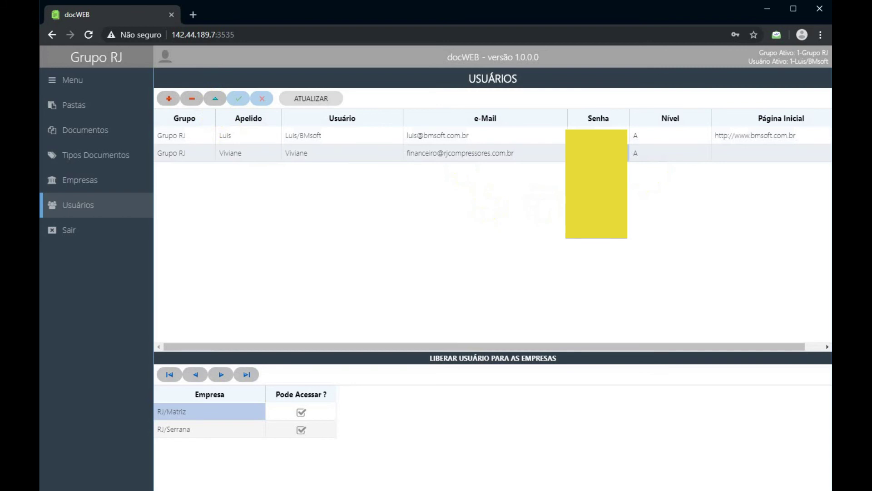
Decline the Deletar registro prompt, keeping the user, and insert a new blank user row.
click(217, 108)
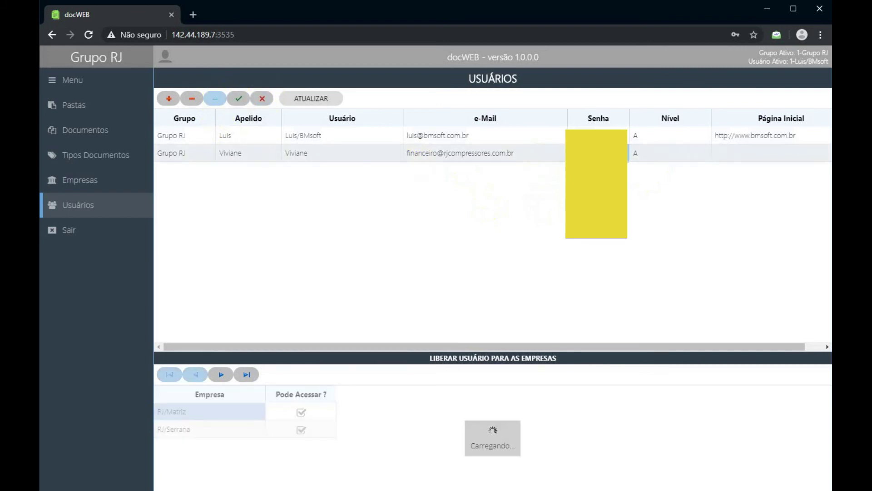
click(191, 101)
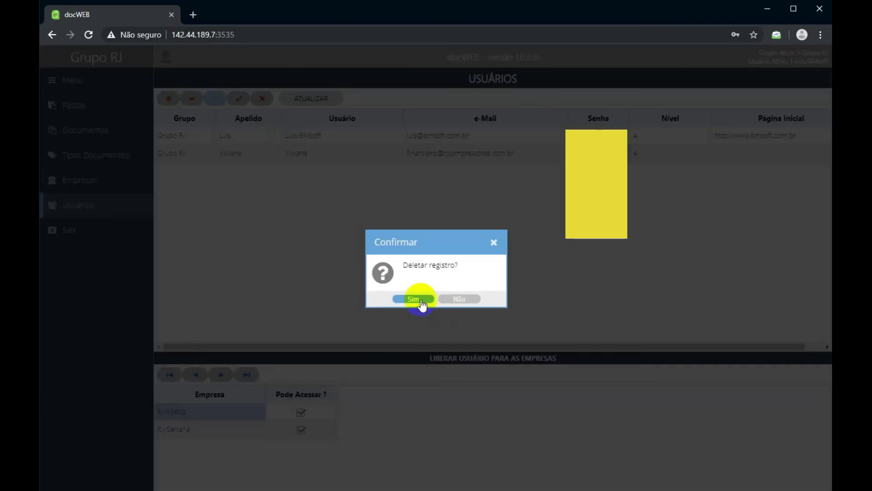
click(459, 299)
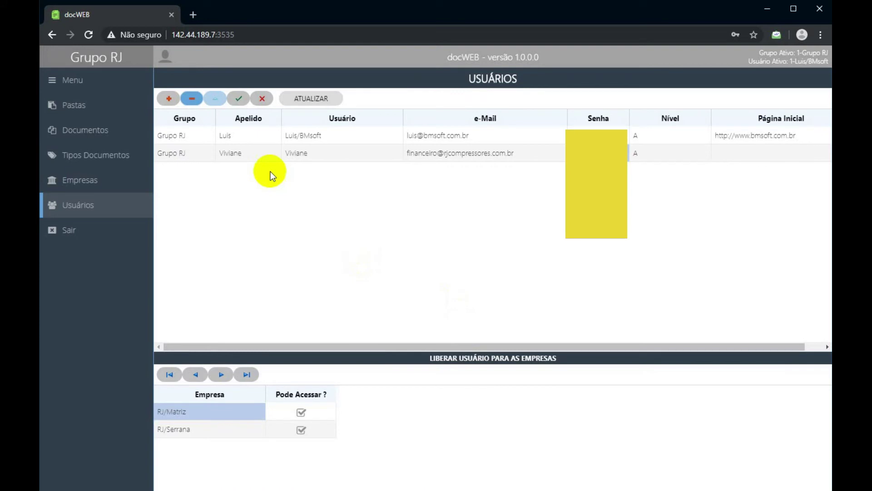
click(172, 101)
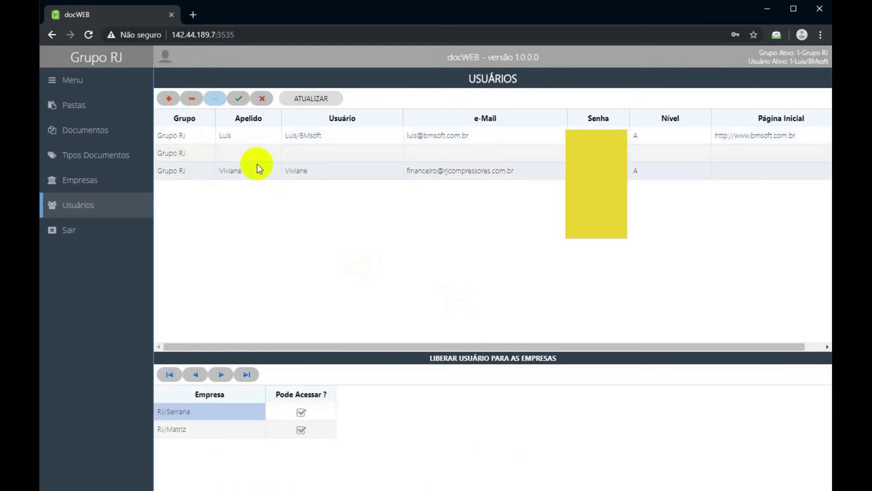
Discard the blank new user row.
click(262, 159)
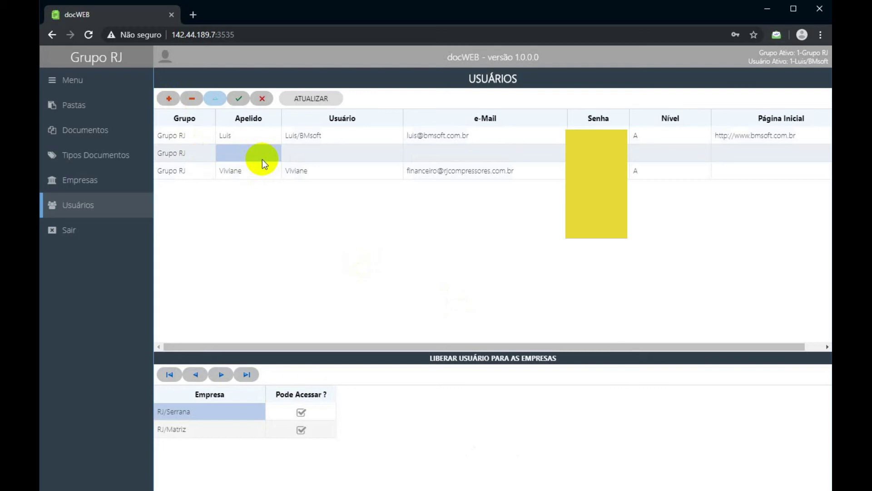
click(297, 150)
click(269, 153)
click(268, 154)
key(Escape)
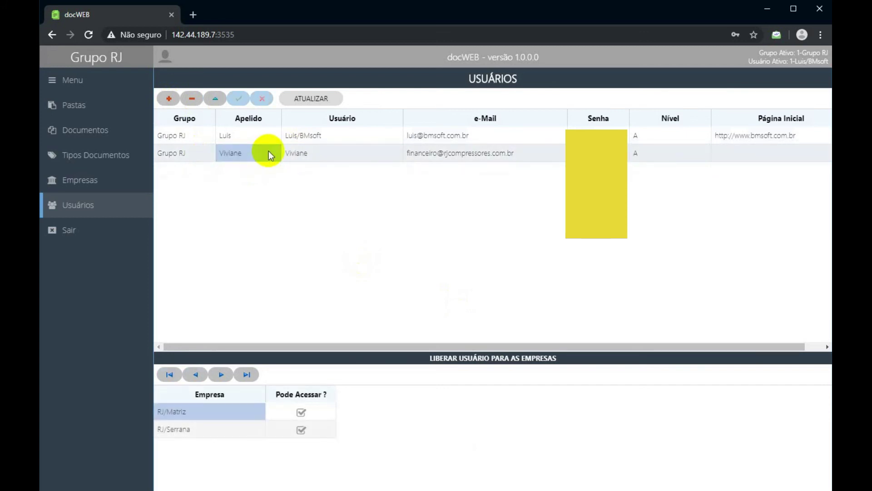
Insert a fresh user row and enter the new user's nickname in Apelido.
click(168, 98)
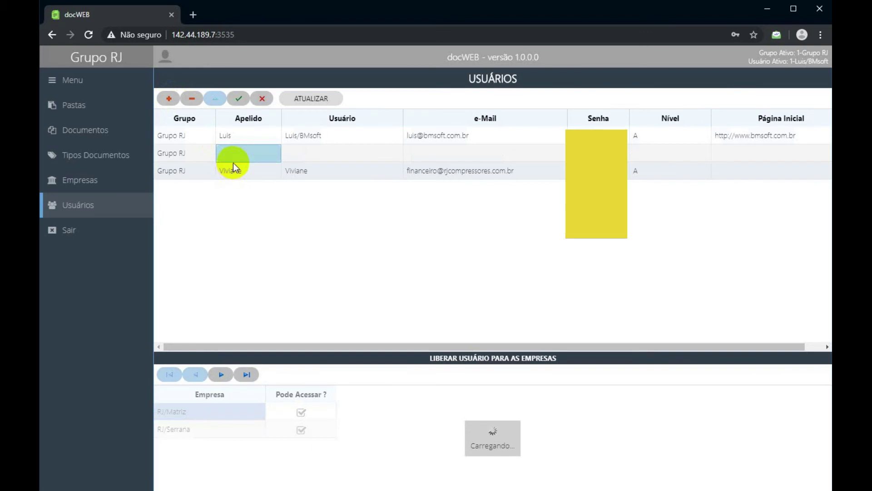
click(233, 154)
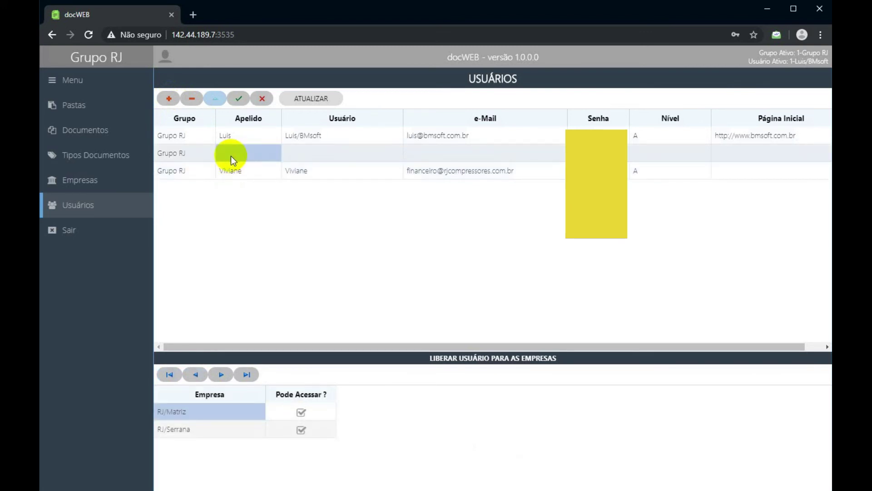
click(230, 156)
text(Jose)
key(Tab)
Enter the new user's full name in Usuário and leave the row to save it.
click(310, 158)
click(310, 158)
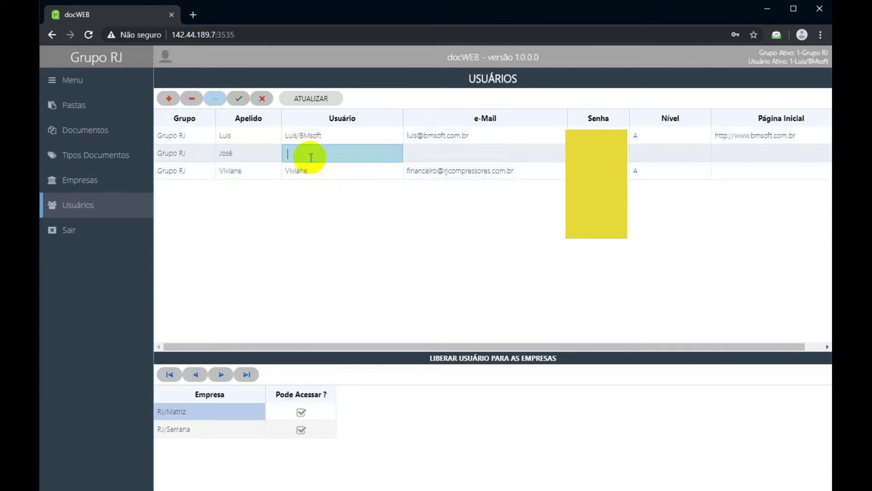
key(Tab)
click(311, 159)
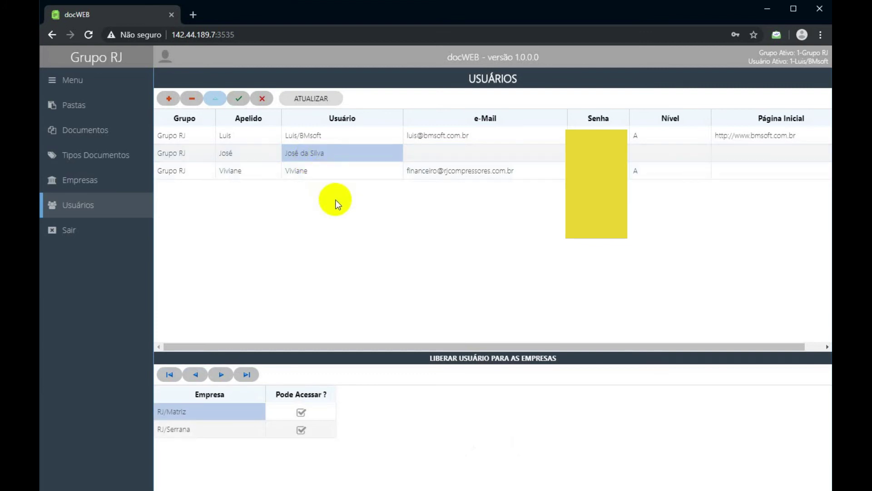
click(421, 153)
click(540, 171)
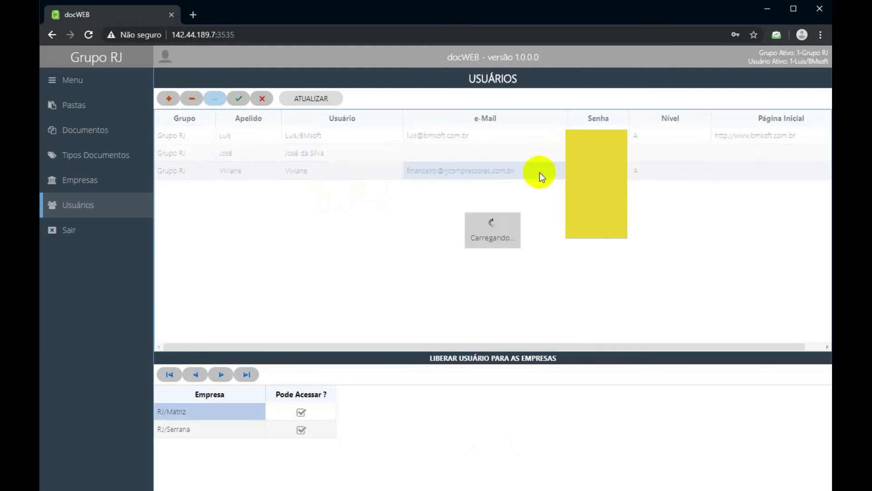
click(532, 170)
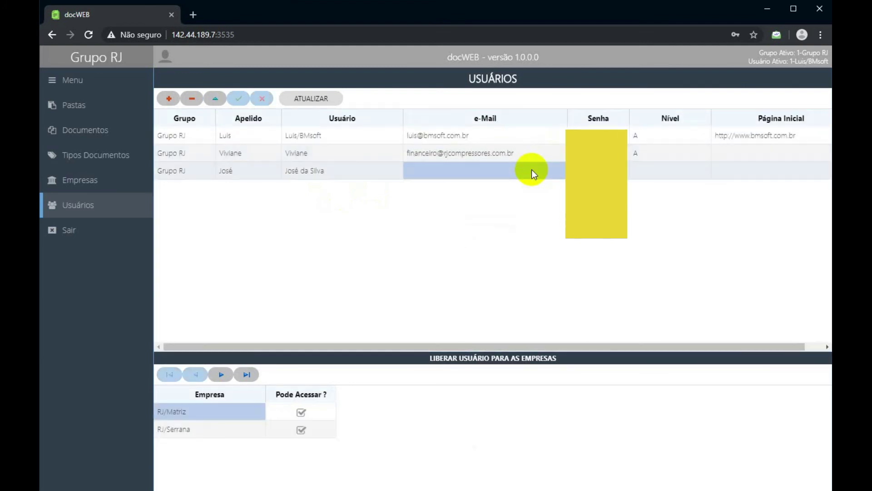
click(319, 170)
Fill in the third user's rjcompressores.com.br e-mail address and commit it.
click(427, 173)
click(427, 157)
click(427, 165)
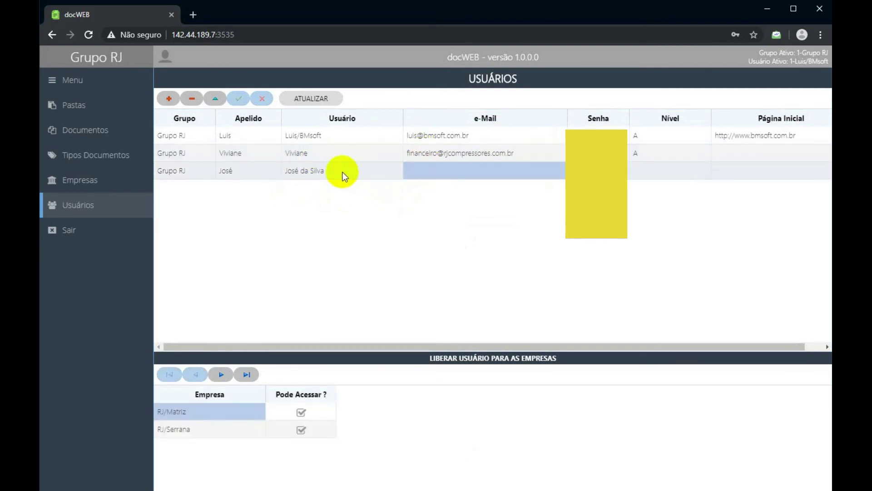
click(421, 173)
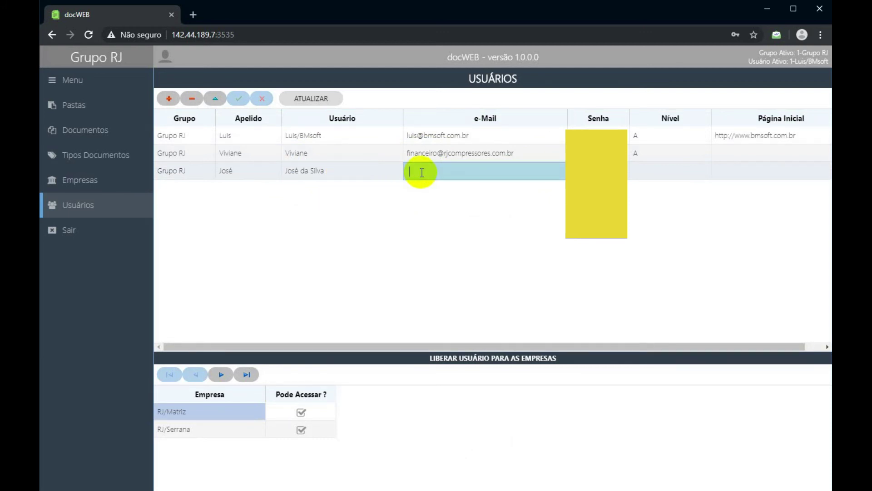
key(Return)
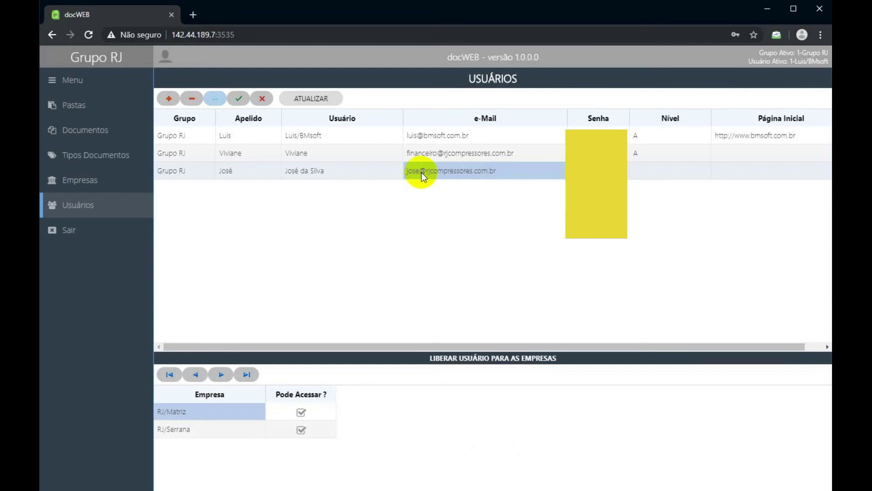
double_click(596, 173)
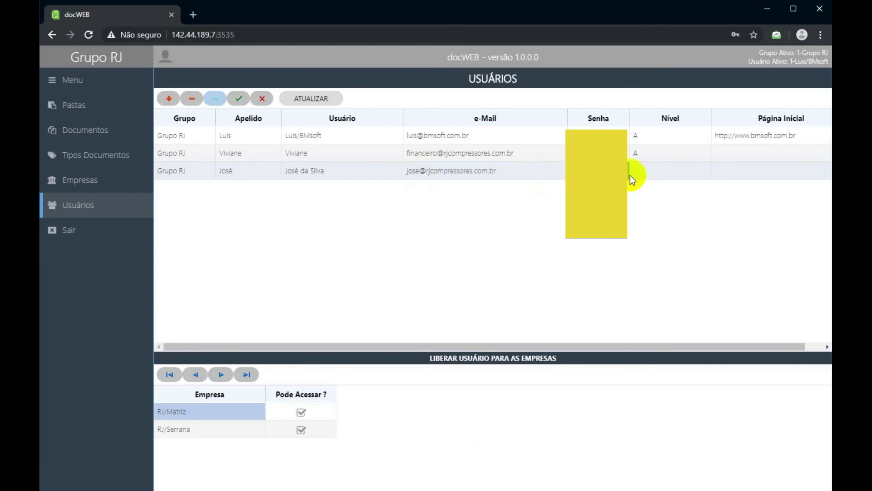
Set the third user's Nível to A.
click(660, 175)
click(680, 176)
text(A)
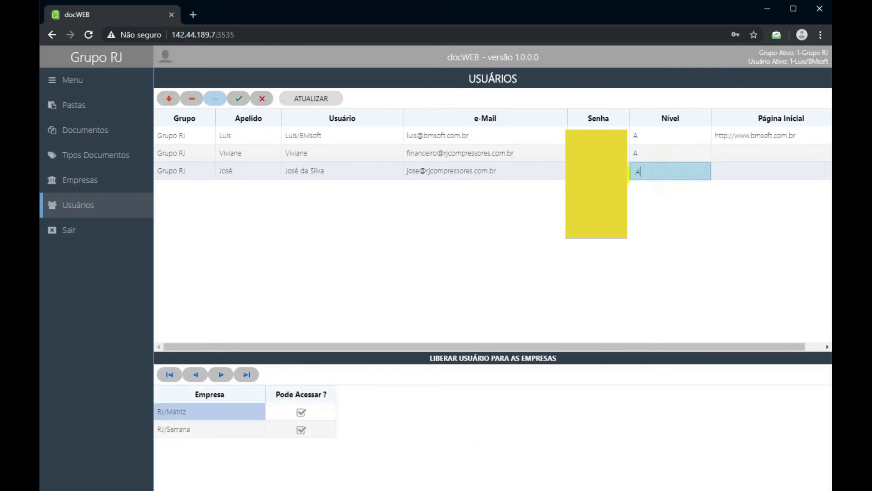
click(660, 161)
click(656, 170)
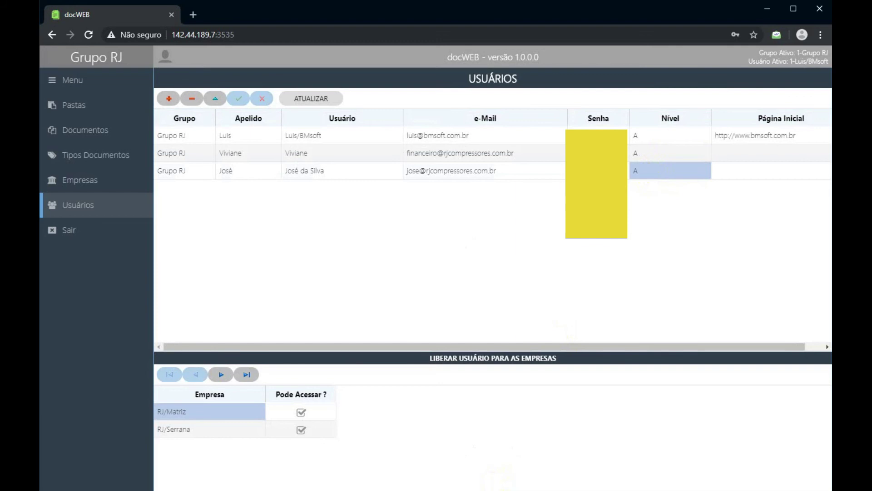
Change the third user's Nível to G and save it.
click(389, 480)
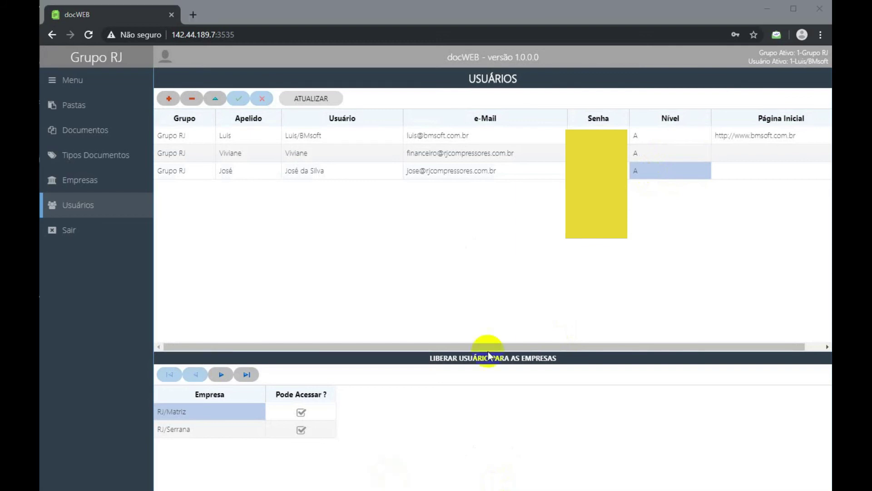
click(652, 157)
click(649, 170)
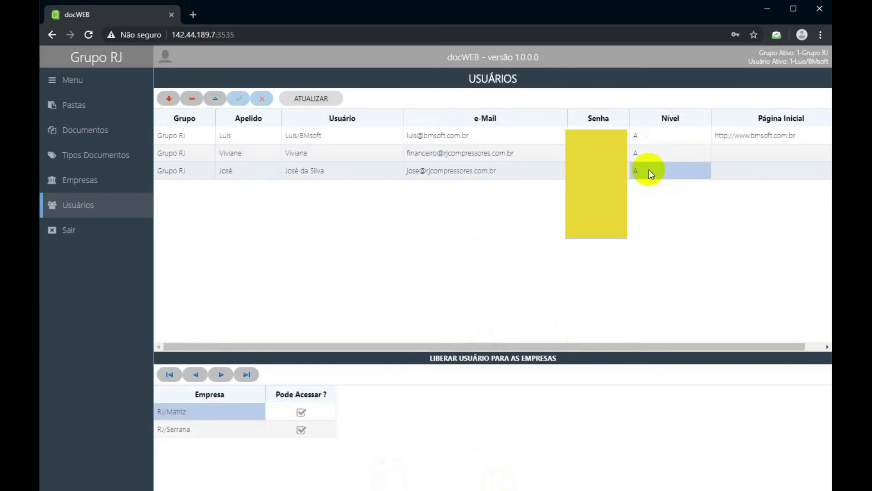
click(647, 171)
text(G)
click(647, 154)
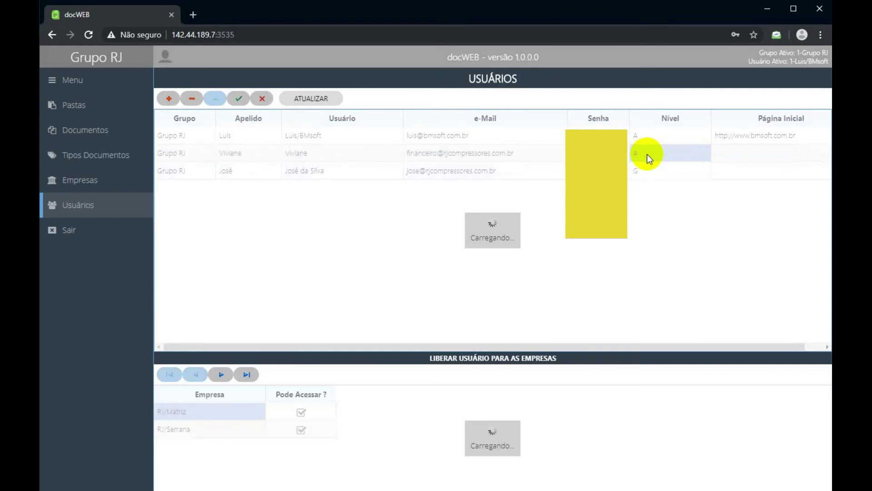
click(641, 154)
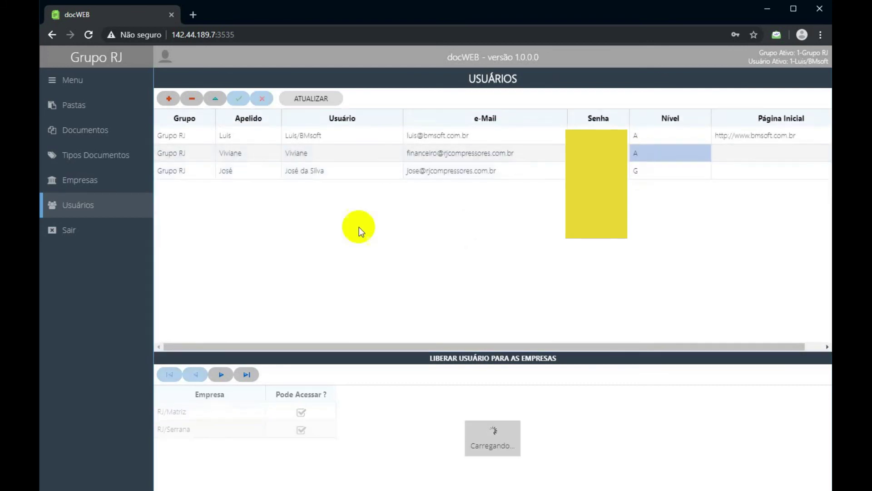
Change the third user's Nível to S and save with Enter.
click(86, 214)
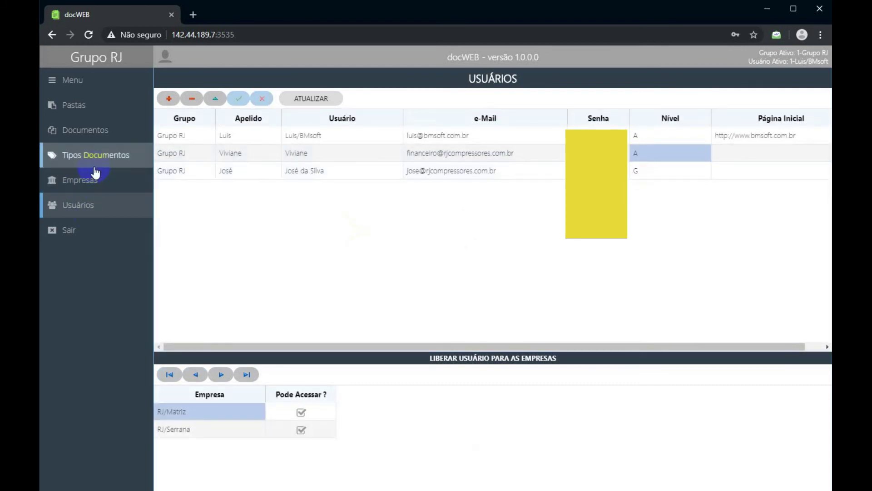
click(89, 121)
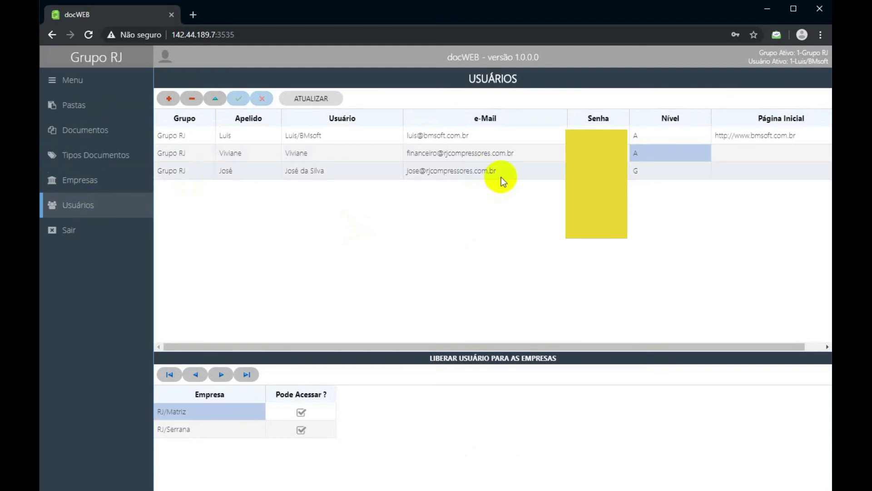
click(656, 171)
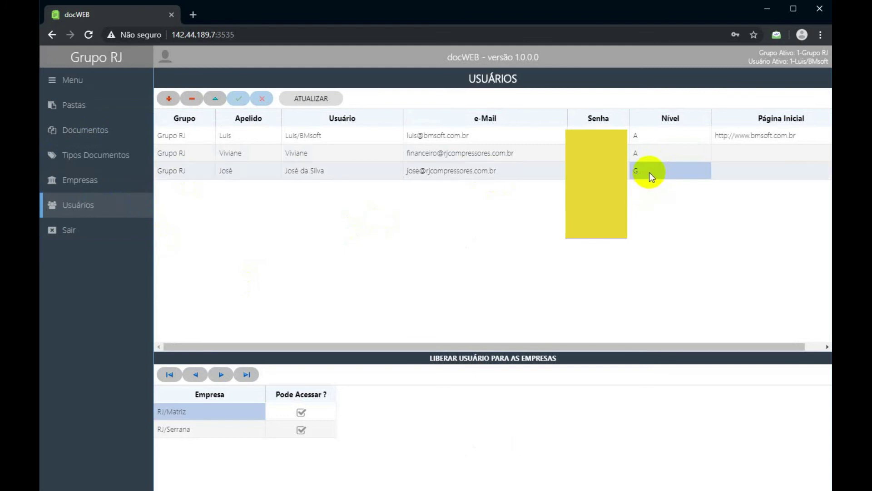
text(S)
key(Return)
Change the third user's Nível to O, then C, and finally back to O.
click(98, 150)
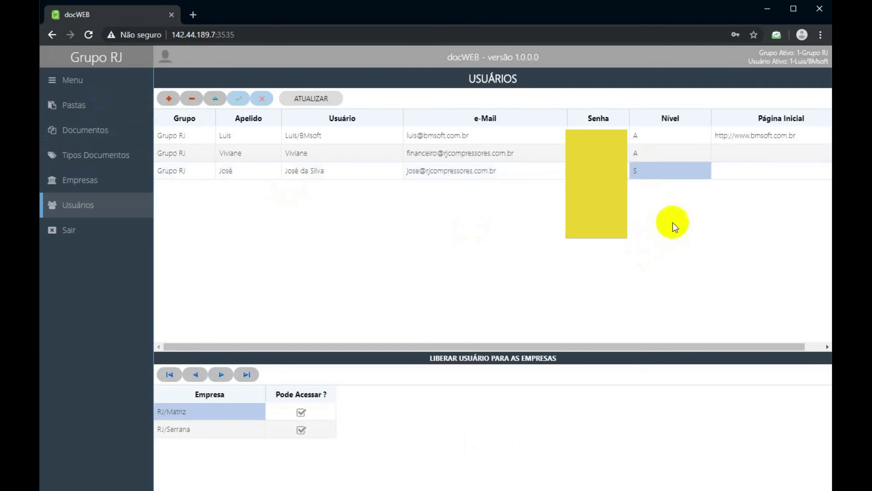
click(672, 176)
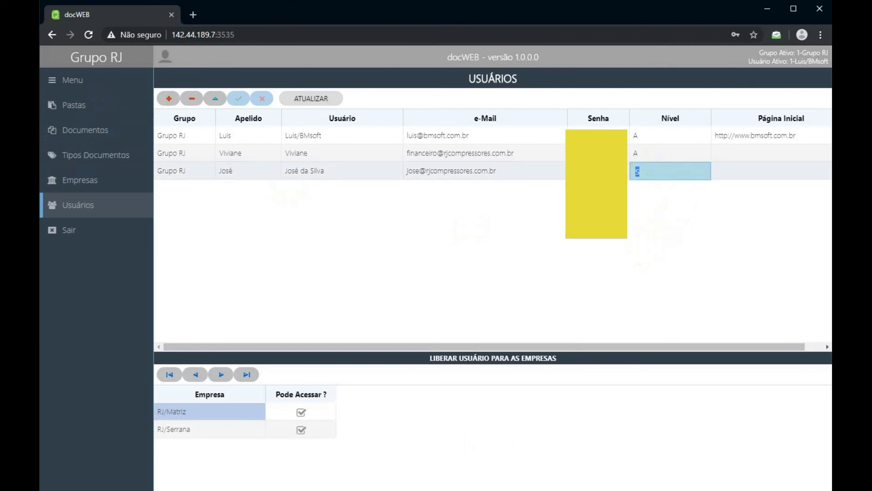
text(O)
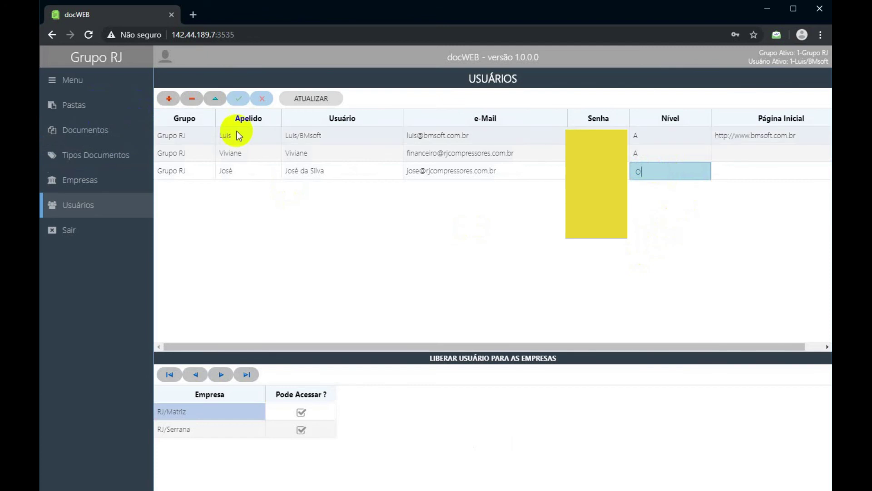
click(658, 157)
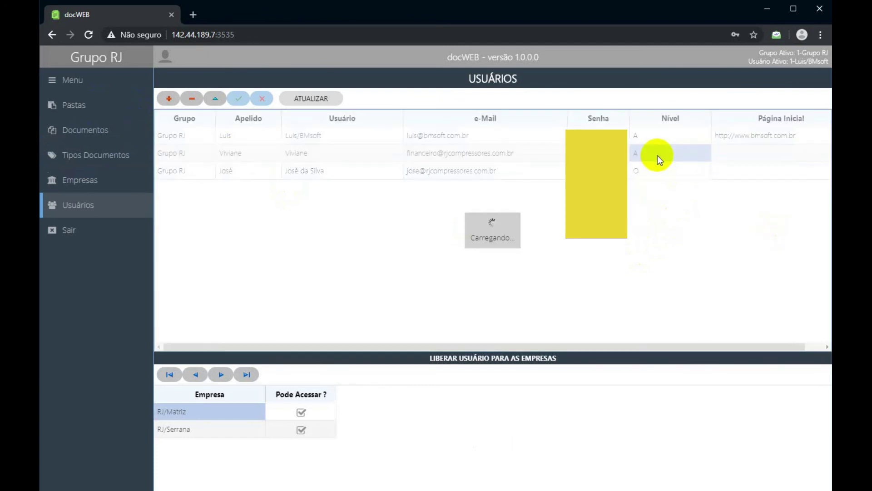
click(648, 171)
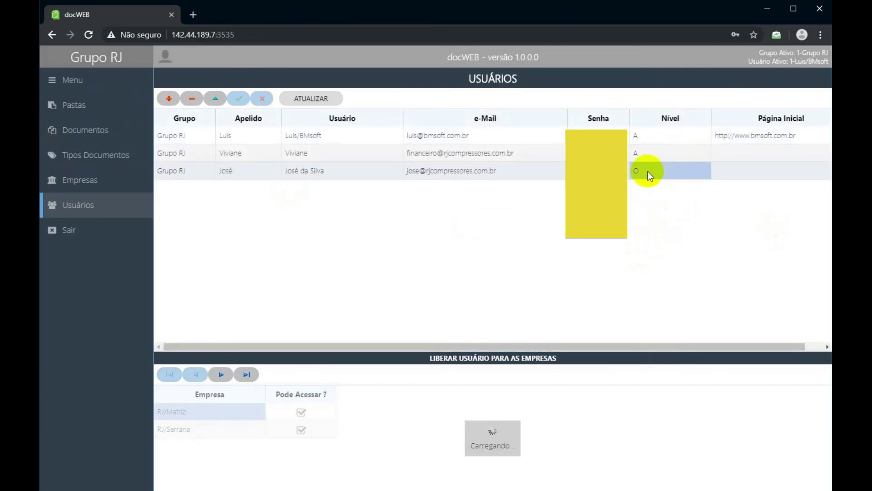
text(C)
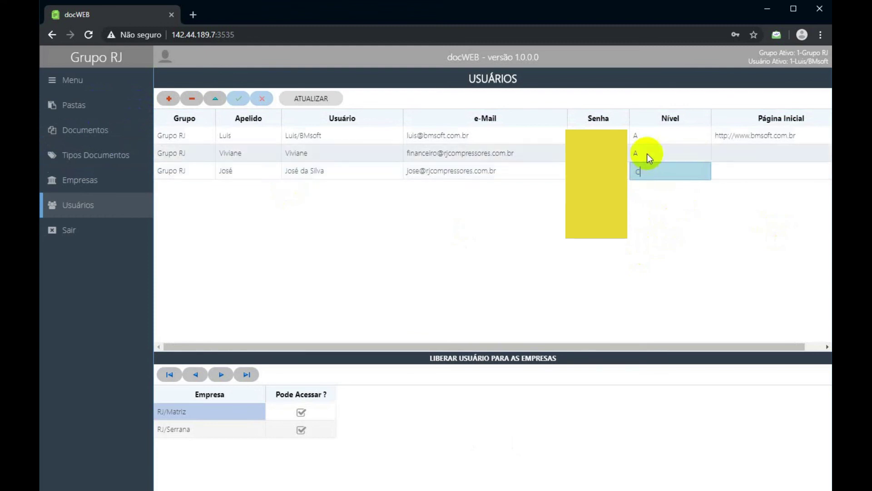
click(647, 153)
click(647, 171)
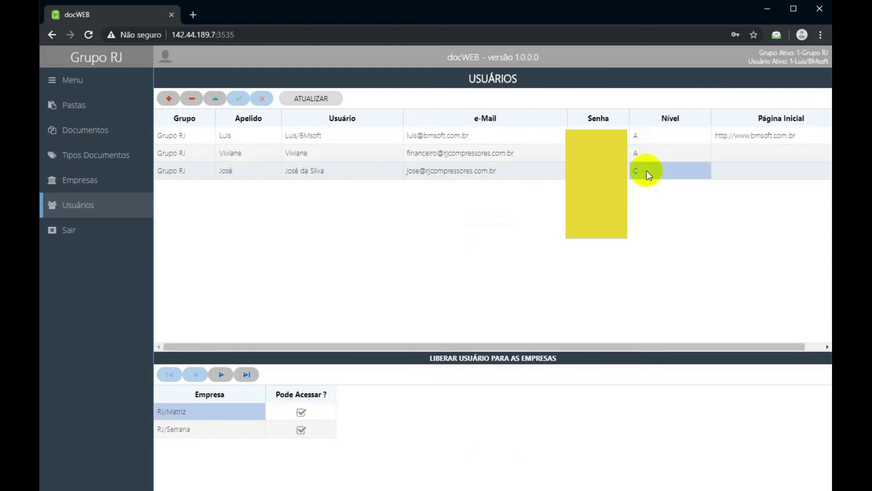
double_click(647, 170)
text(O)
key(Return)
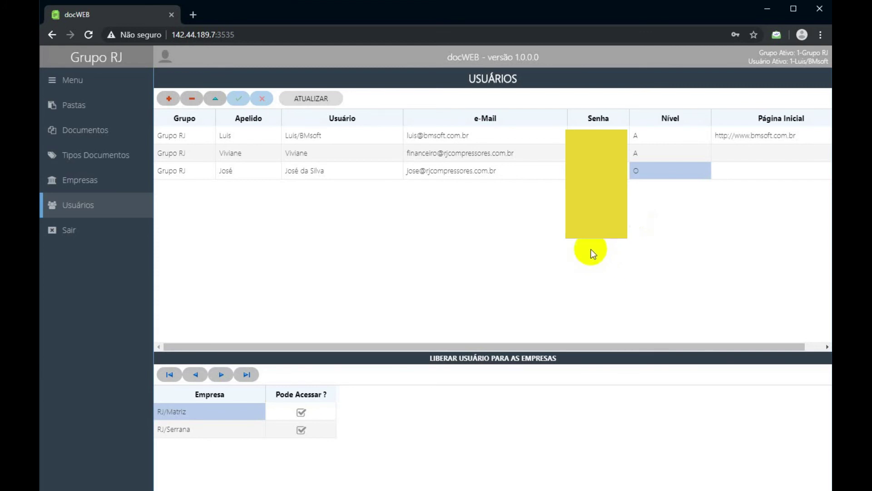
click(132, 203)
click(105, 187)
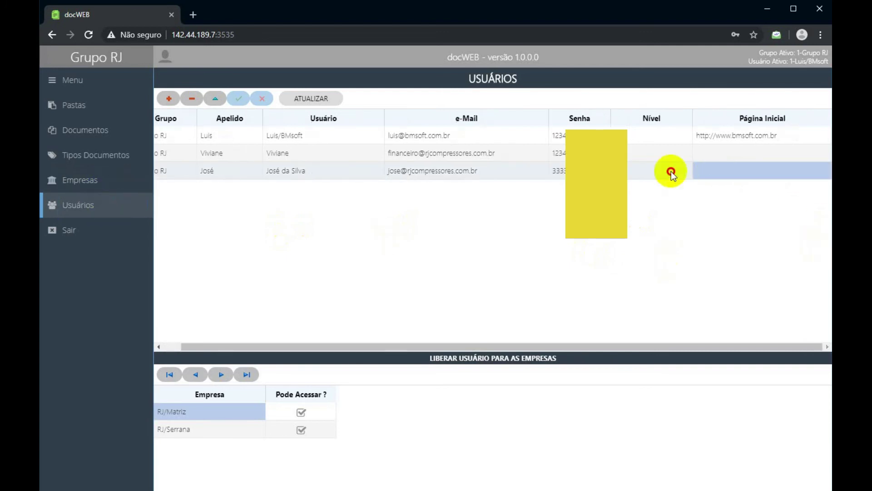
click(62, 149)
click(66, 182)
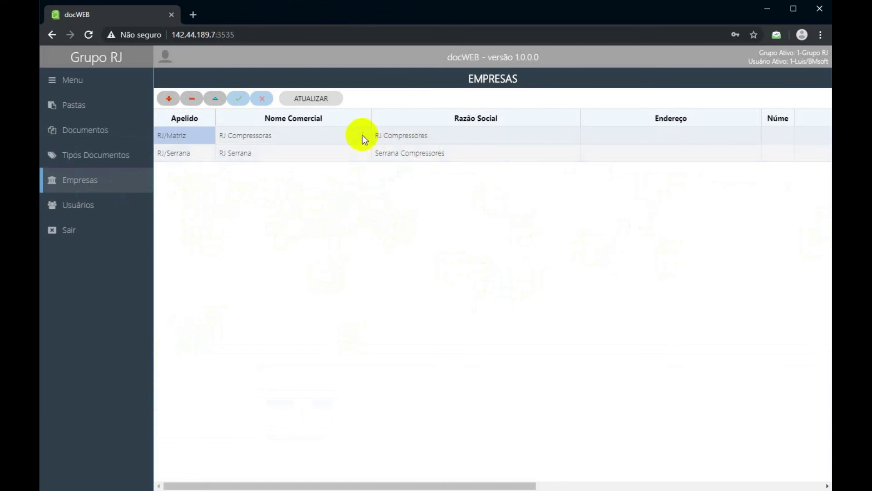
click(339, 135)
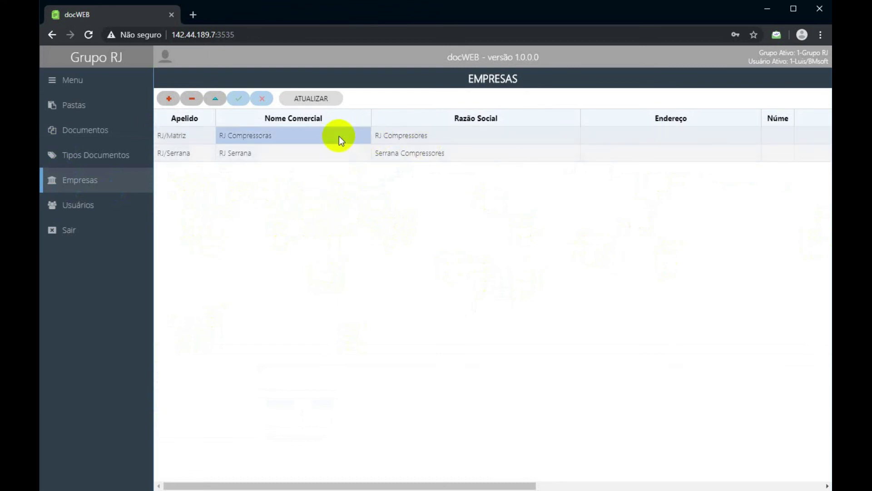
click(194, 138)
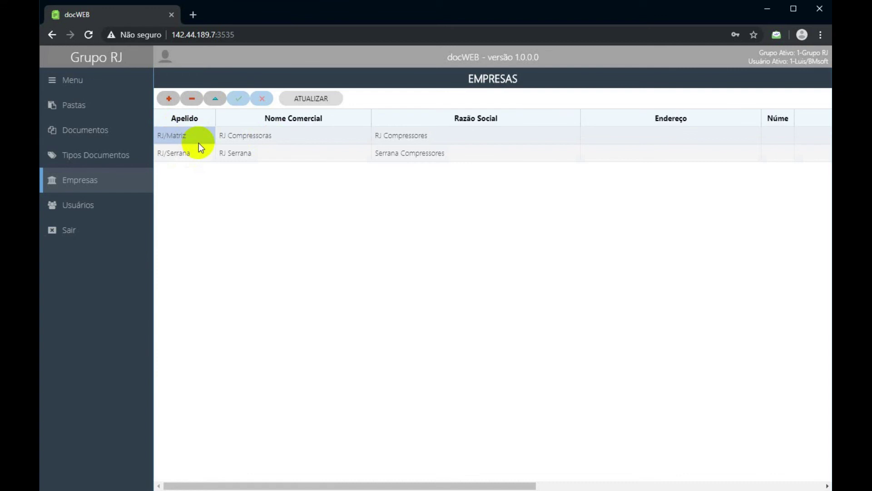
click(136, 207)
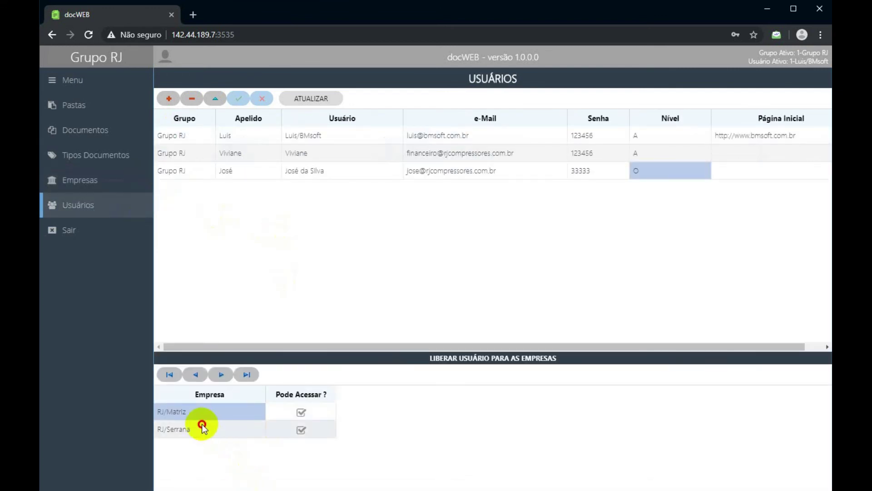
click(205, 427)
click(208, 416)
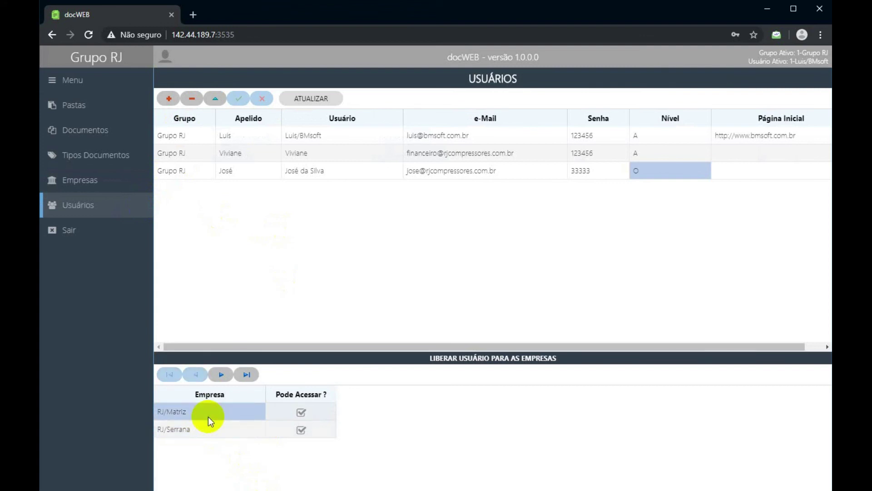
click(218, 430)
click(220, 418)
click(217, 429)
click(243, 134)
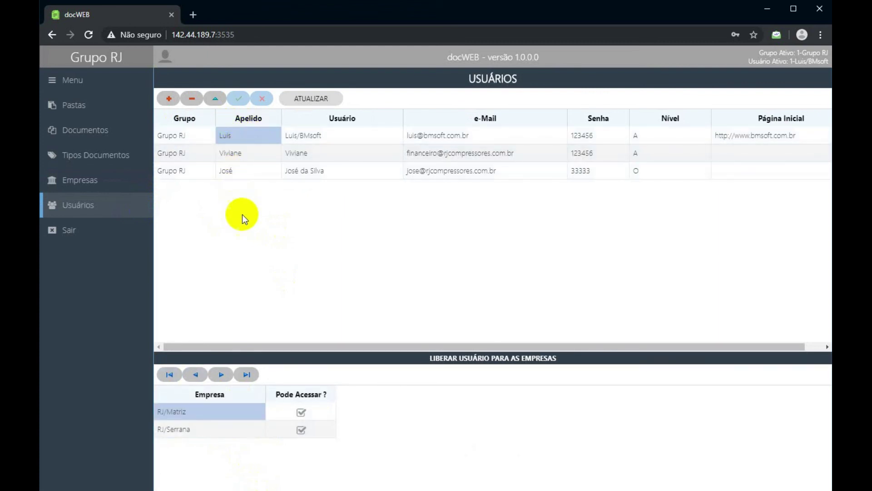
click(85, 180)
click(237, 153)
click(242, 138)
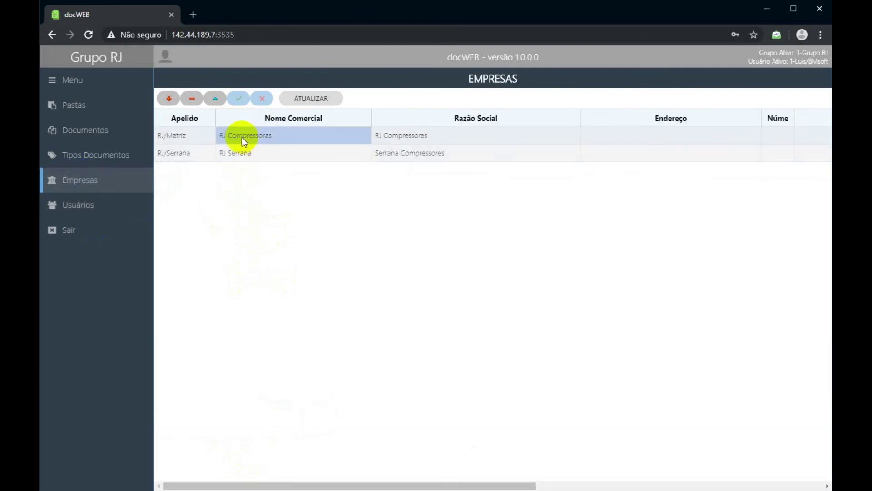
click(205, 136)
click(250, 135)
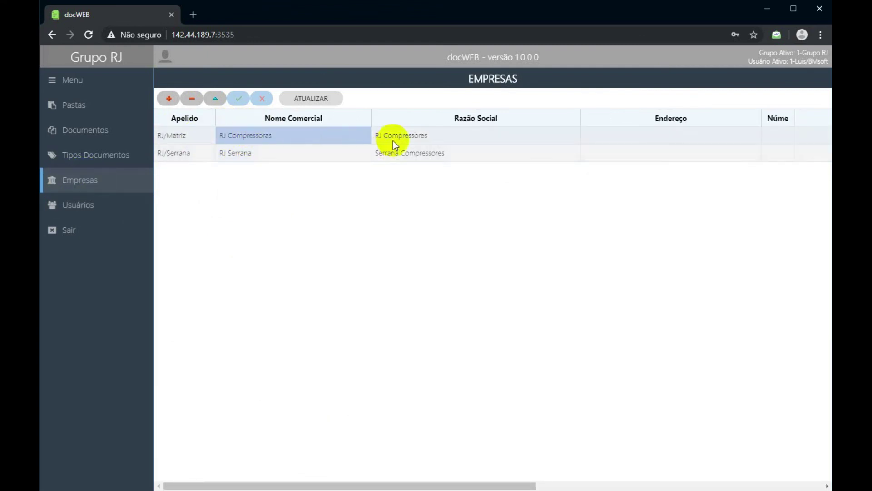
click(391, 141)
click(386, 151)
click(391, 142)
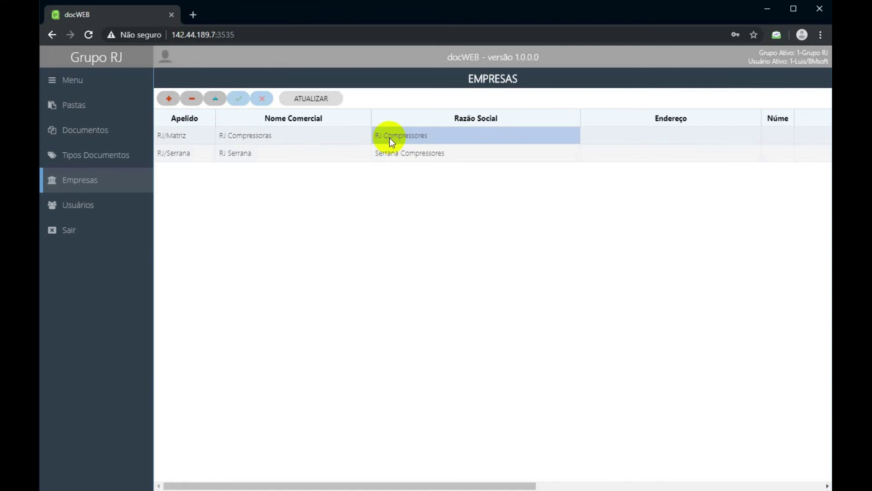
click(610, 139)
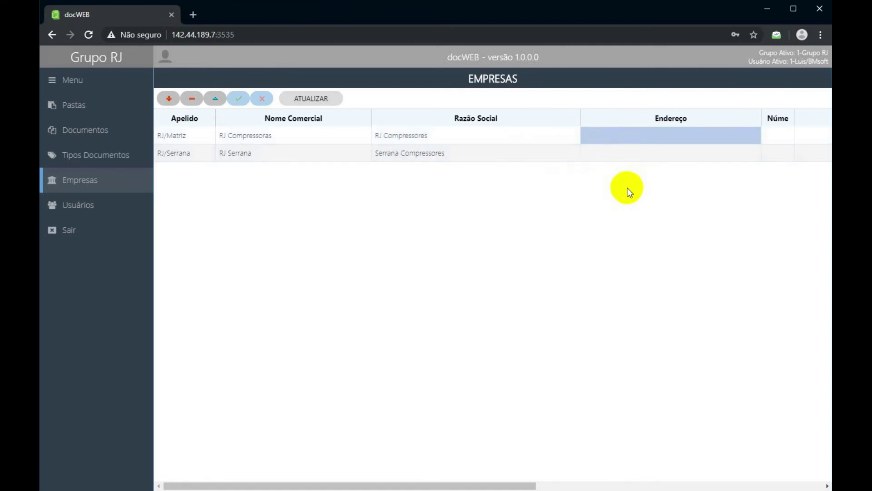
key(Tab)
key(Tab)
key(Tab)
key(Tab)
key(Tab)
key(Tab)
key(Tab)
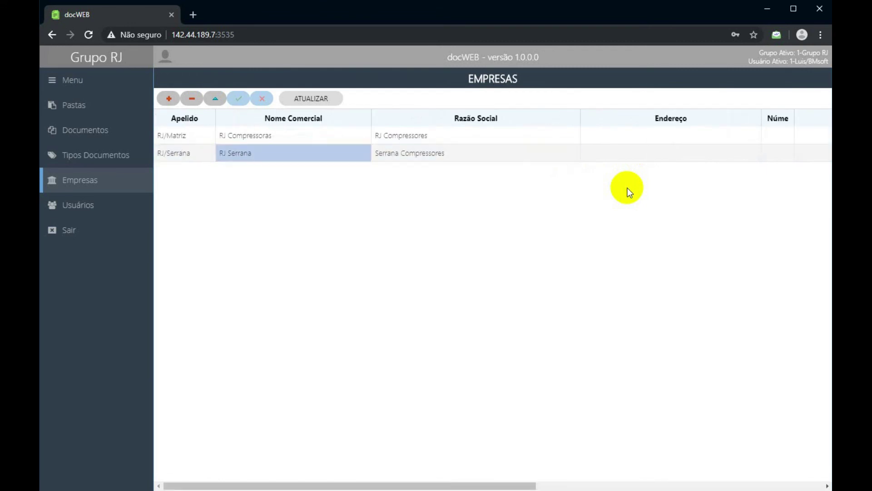
key(shift+Tab)
key(shift+Tab)
key(shift+Tab)
key(shift+Tab)
key(shift+Tab)
key(shift+Tab)
key(shift+Tab)
key(shift+Tab)
key(shift+Tab)
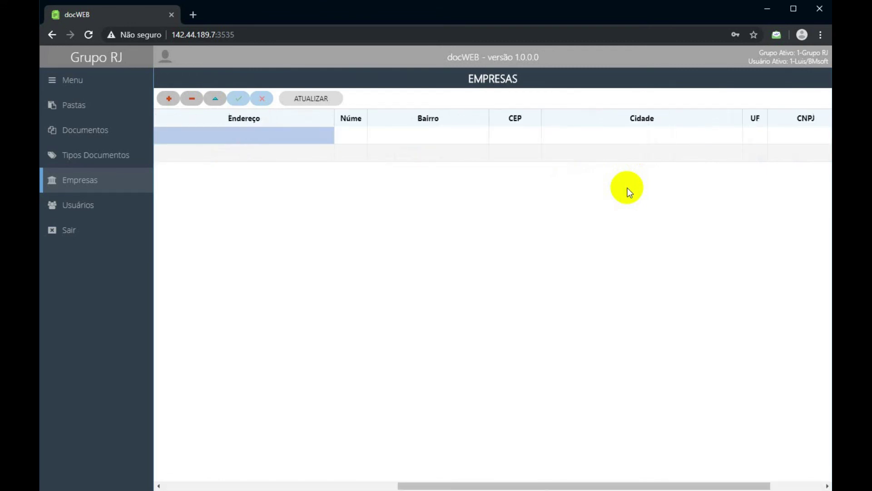
key(shift+Tab)
key(shift+Tab)
key(shift+Tab)
key(Down)
key(Up)
key(Down)
key(Right)
key(Right)
key(Right)
key(Left)
key(Left)
key(Left)
key(Up)
key(Down)
key(Up)
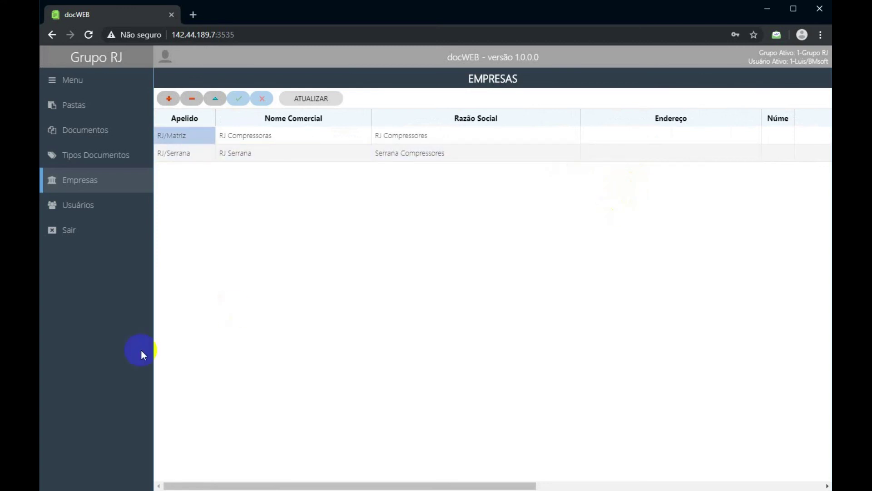
click(107, 186)
click(102, 208)
click(102, 189)
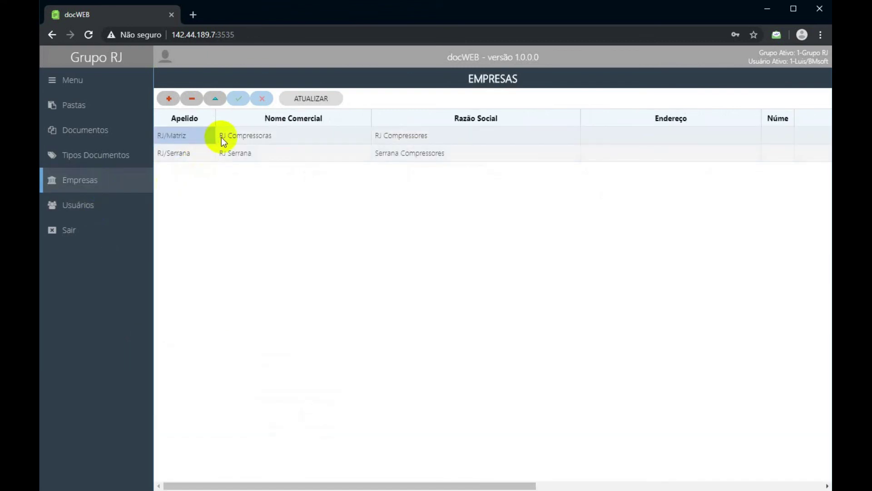
click(103, 216)
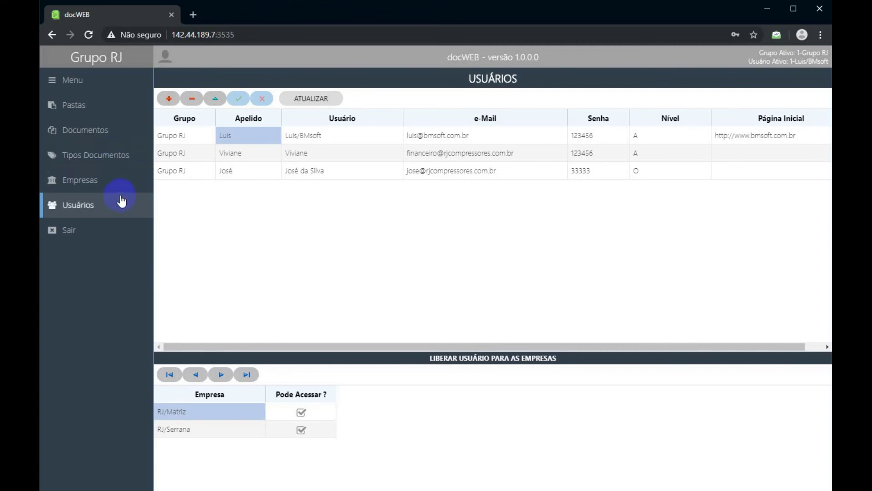
Open Tipos Documentos, widen the Abreviação column, and select the FIC type.
click(119, 153)
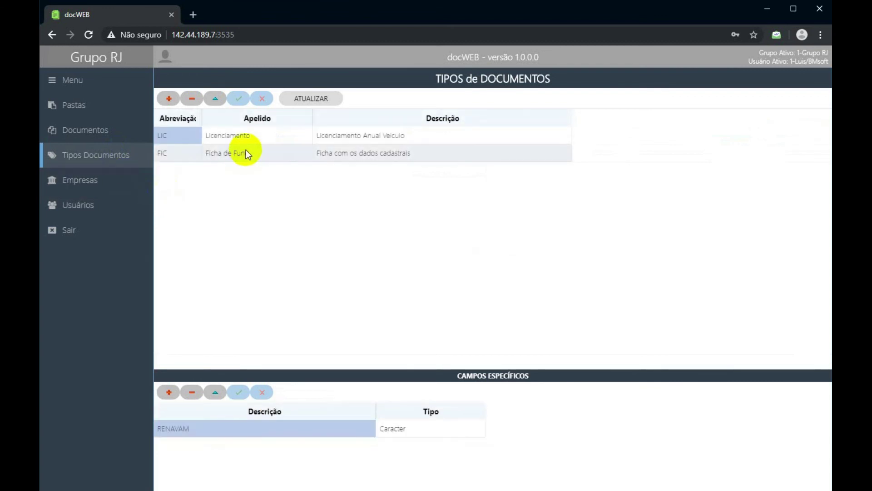
click(215, 135)
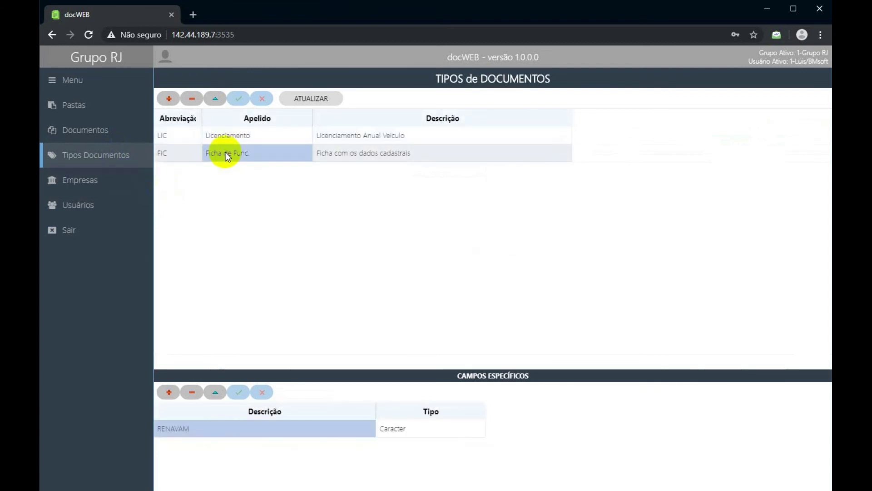
click(224, 155)
click(236, 139)
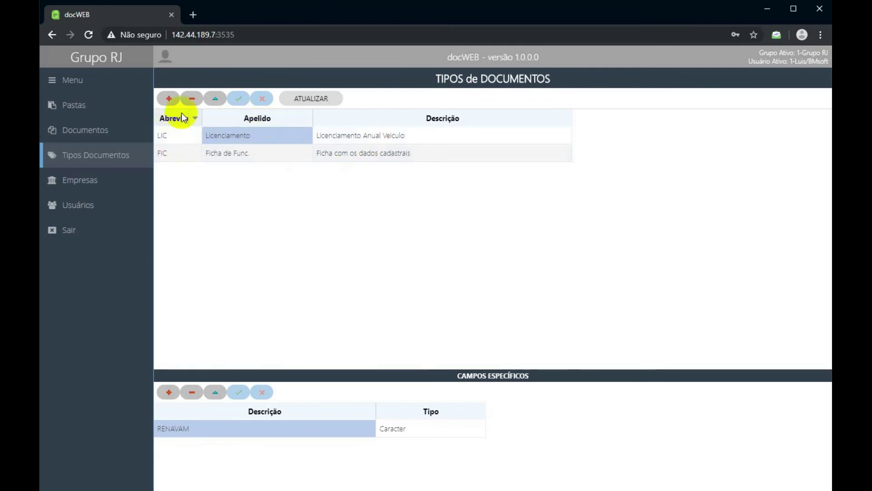
drag(202, 117, 211, 118)
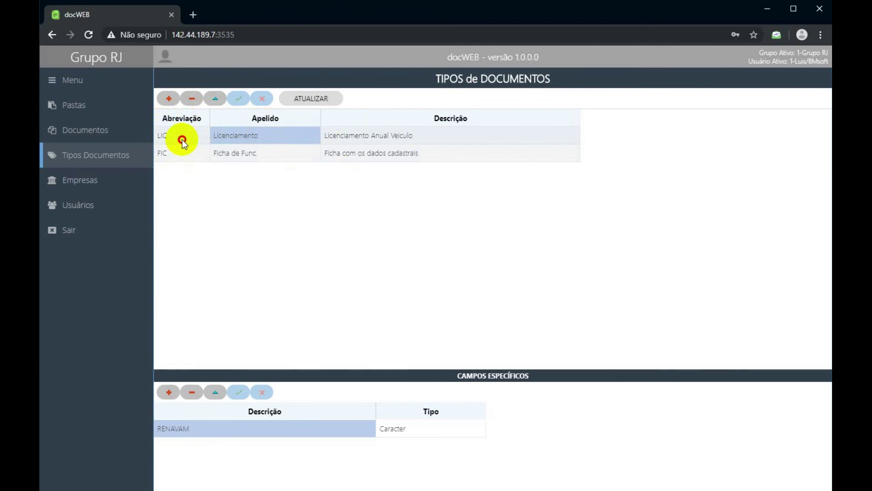
click(184, 151)
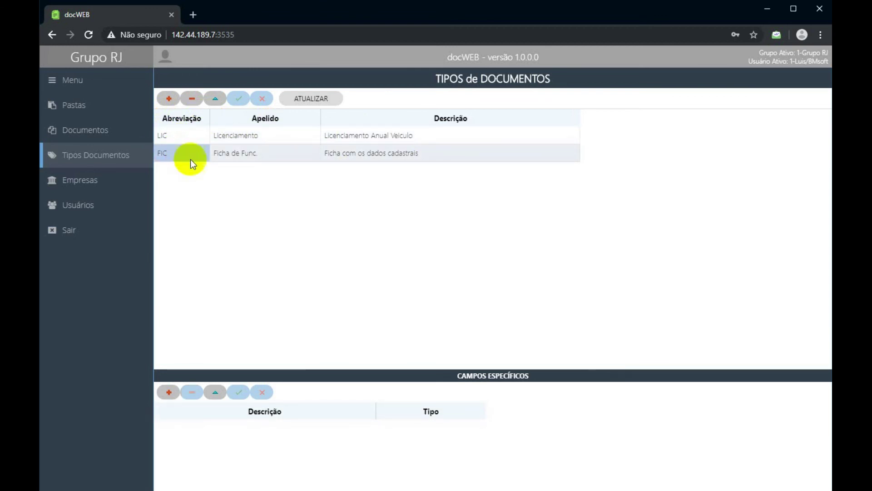
Add document type DIP named Diplomas, described 'Diplomas de cursos obrigatórios', and confirm it.
click(168, 99)
text(DIP)
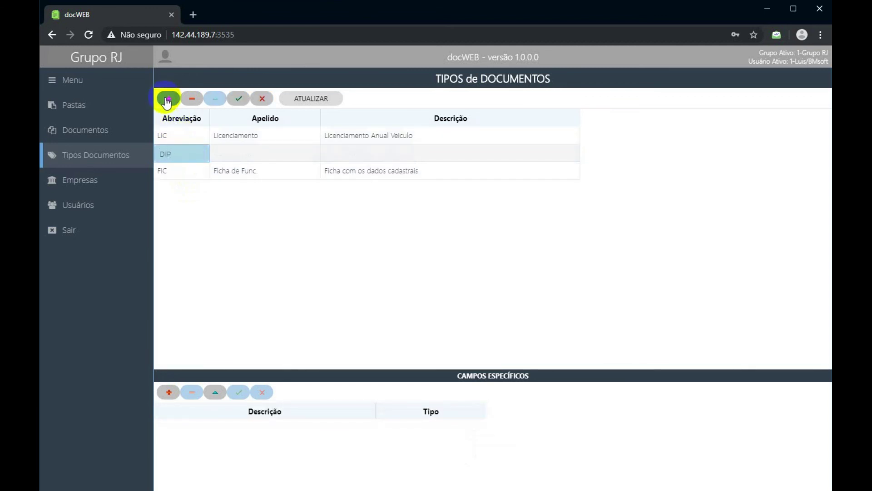
click(256, 164)
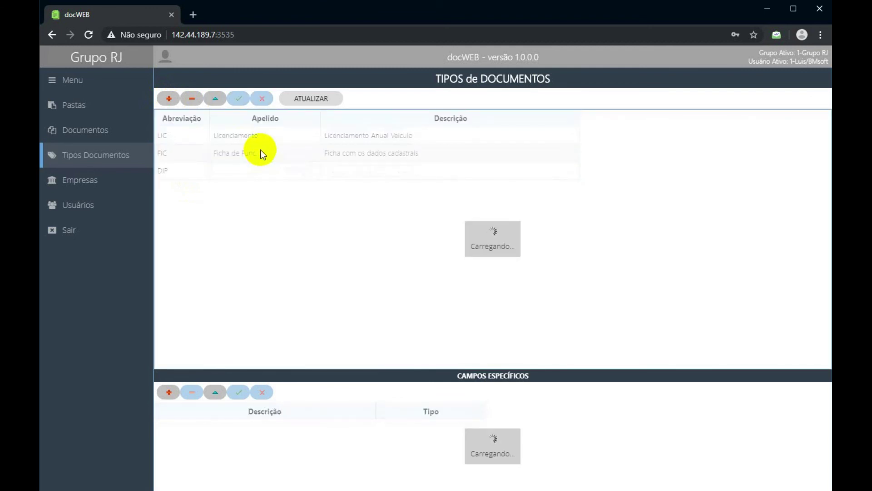
click(259, 167)
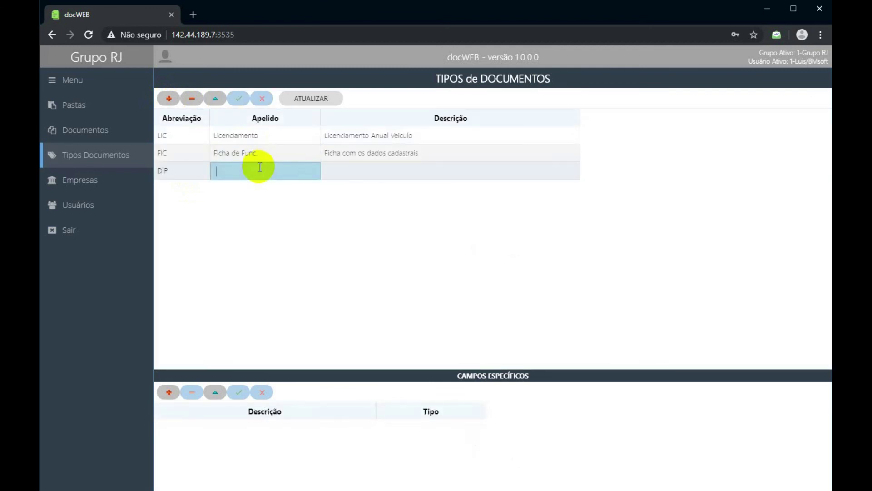
text(Diplomas)
click(350, 169)
text(Diplomas de)
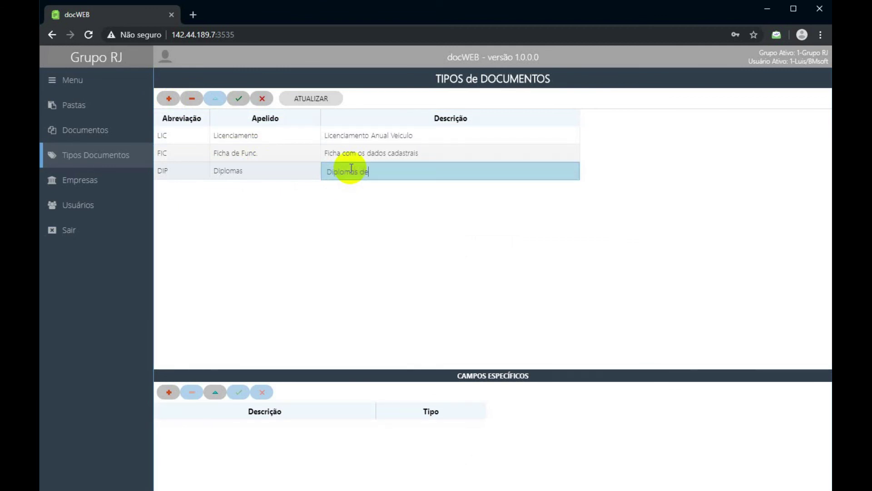
text( cursos obrigatórios)
click(240, 99)
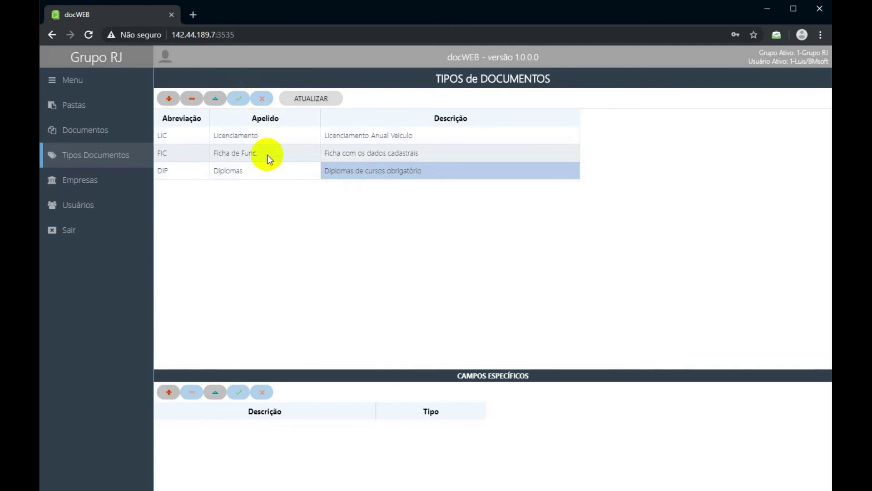
click(159, 99)
Enter type CERT with nickname Certificados and description 'Certificados de cursos técnicos'.
text(CERT)
key(Tab)
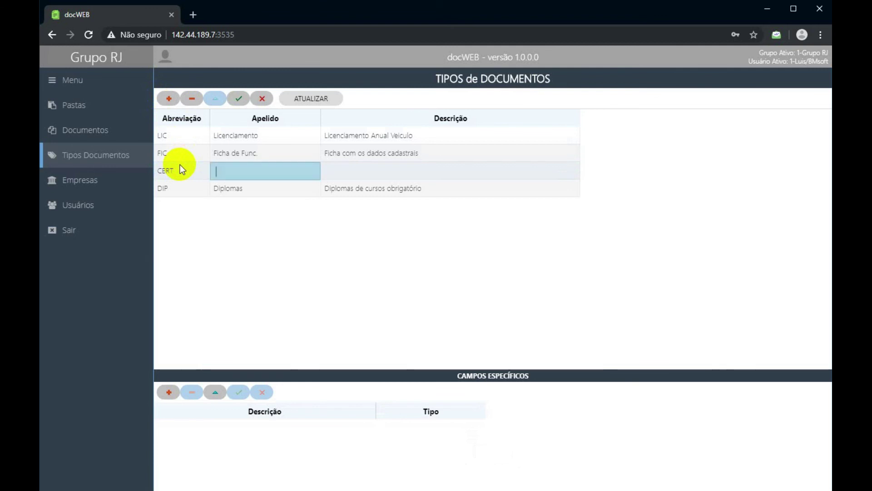
text(Certificados)
key(Return)
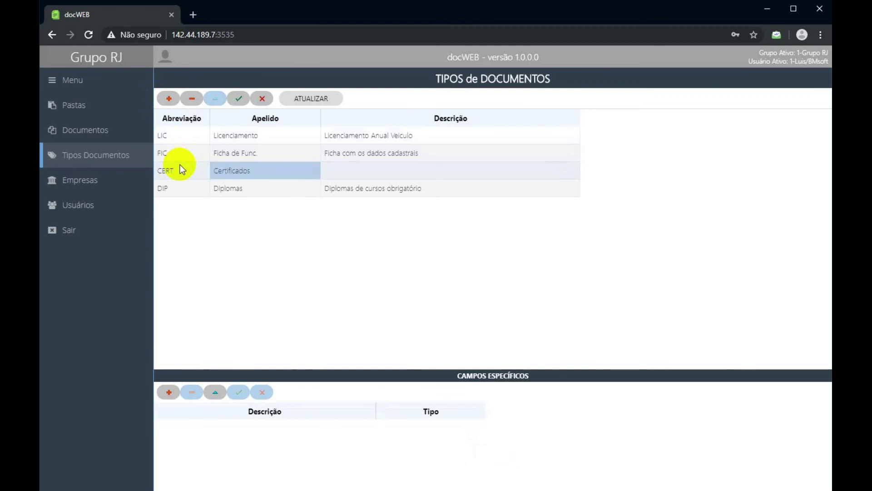
key(Tab)
text(Certificados de cursos técnic)
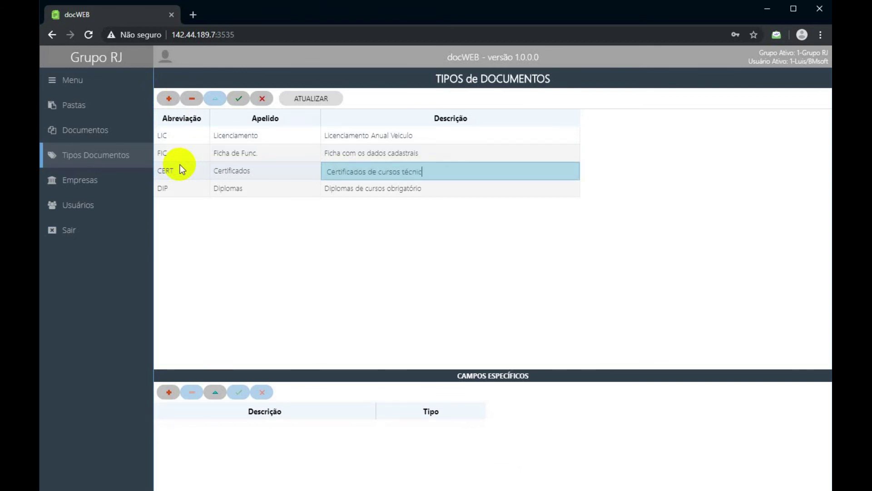
text(os)
key(Return)
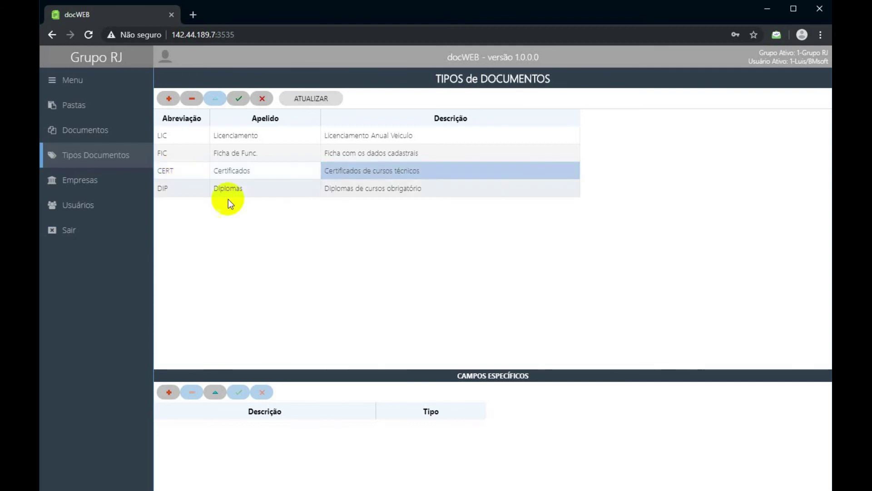
Save the Certificados type, stored as CER, and review the Diplomas and Certificados rows.
click(238, 98)
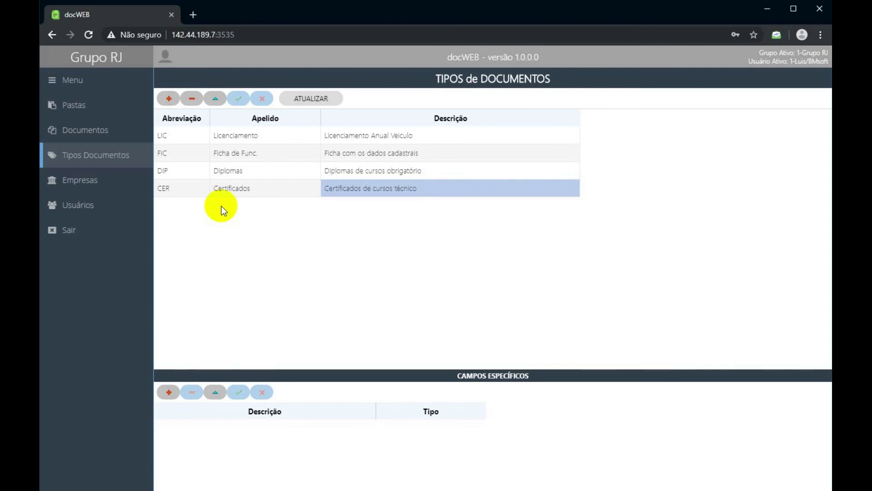
click(255, 171)
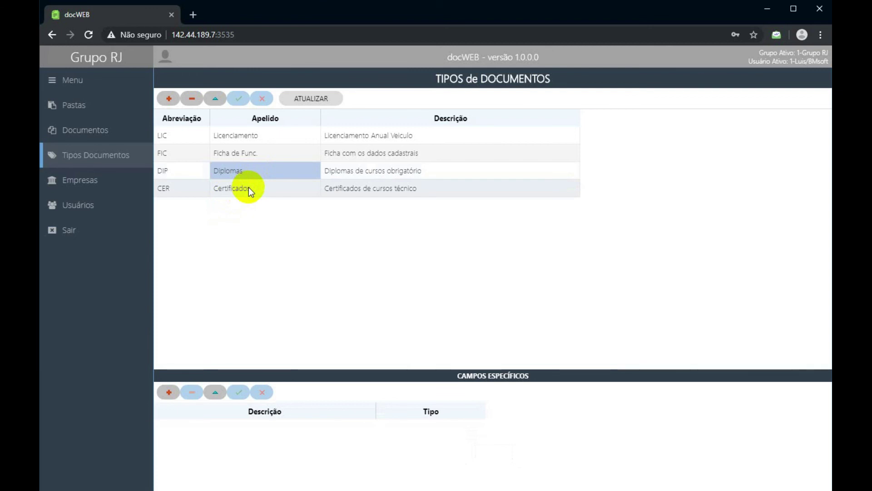
click(248, 188)
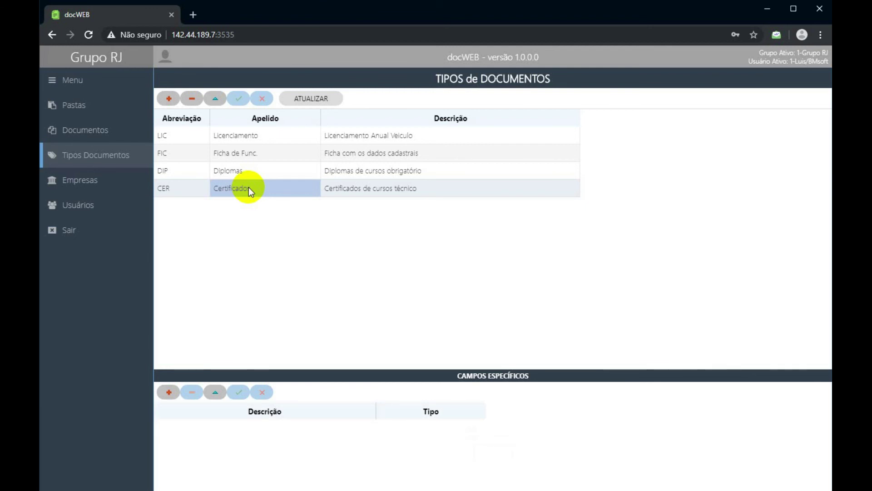
Add the Caracter field 'Cidade do curso' to Certificados and start a second field row.
click(169, 391)
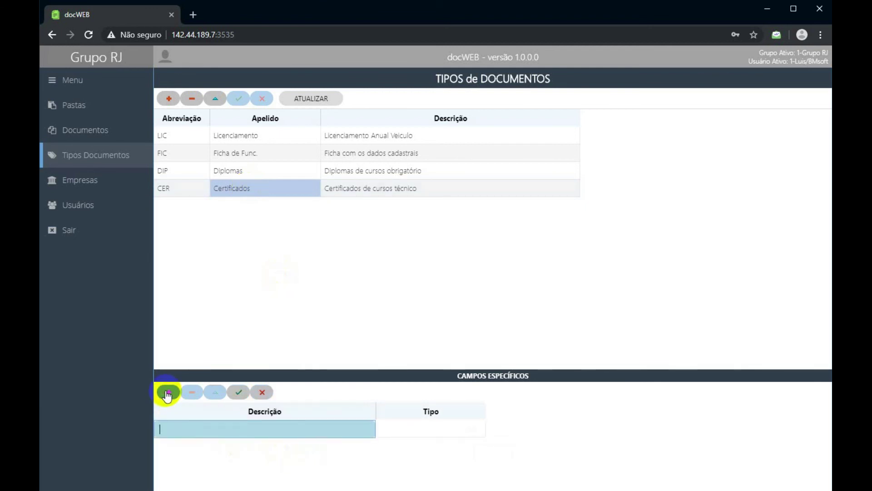
click(222, 431)
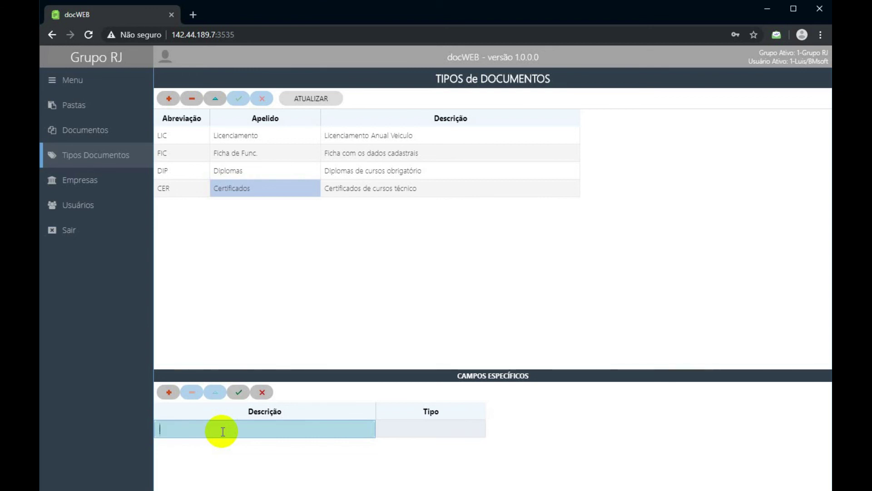
text(Cidade do curso)
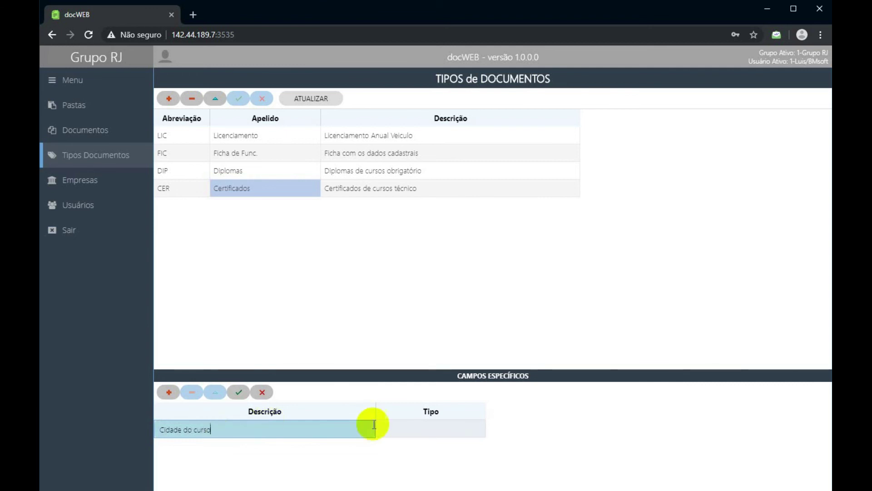
click(404, 432)
click(406, 430)
text(C)
click(476, 430)
click(476, 431)
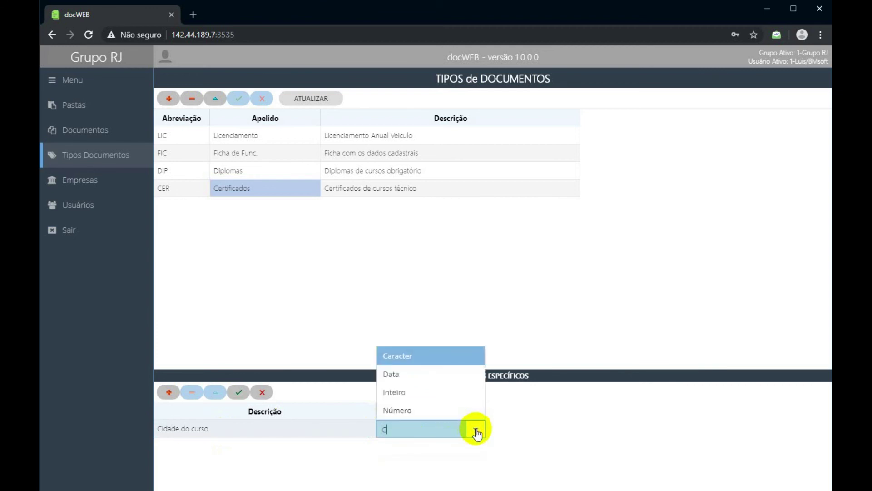
click(405, 352)
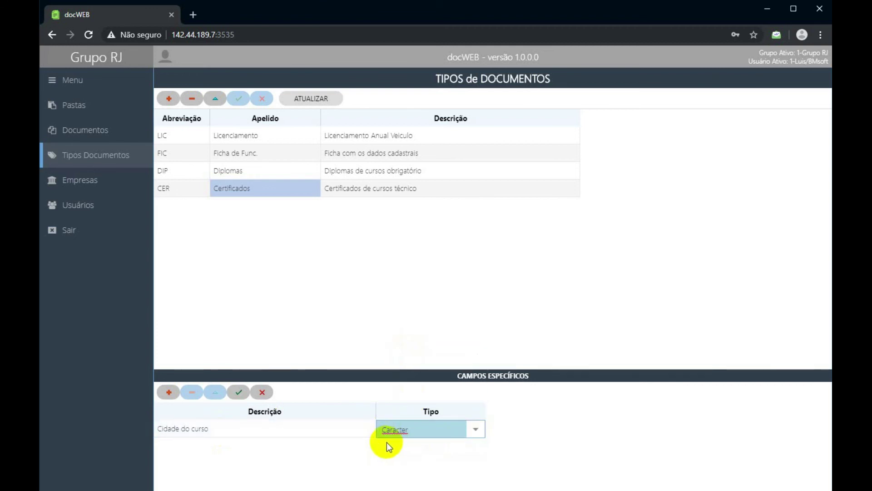
click(168, 392)
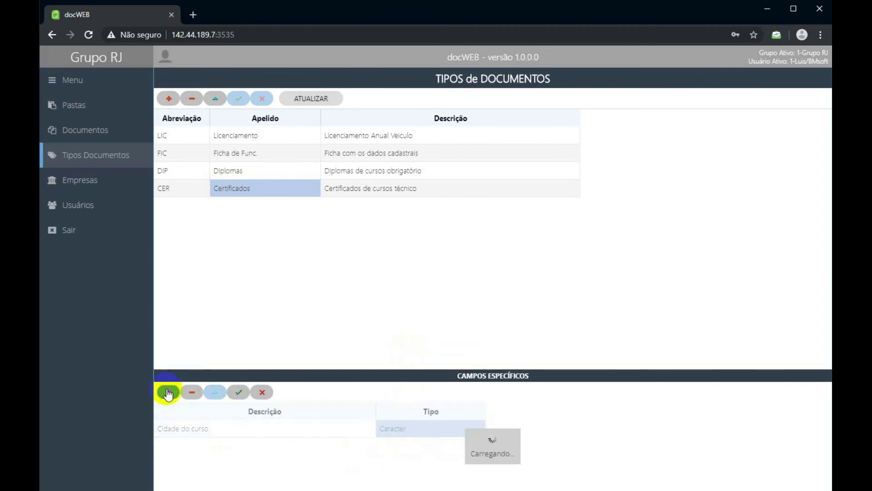
click(196, 448)
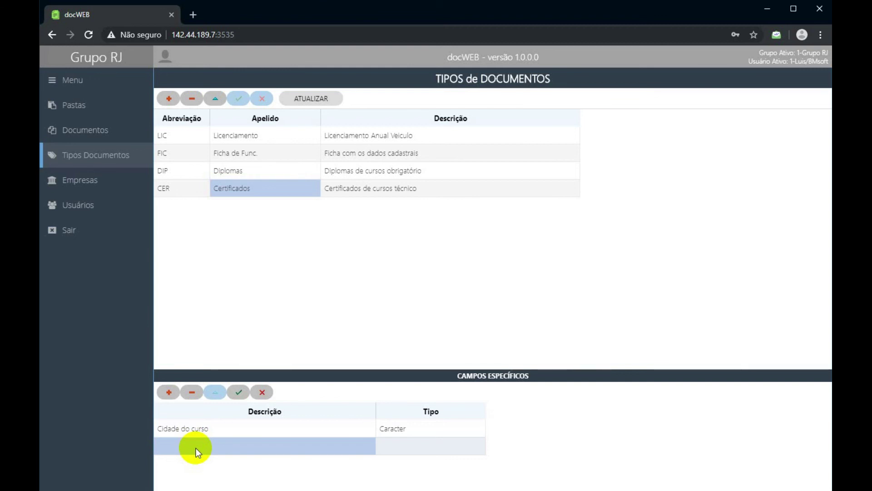
Save a second Caracter field named 'NR. Certificado no fabricante'.
click(195, 446)
text(nr)
key(BackSpace)
key(BackSpace)
text(NR. cert)
key(BackSpace)
key(BackSpace)
key(BackSpace)
key(BackSpace)
text(Certificado)
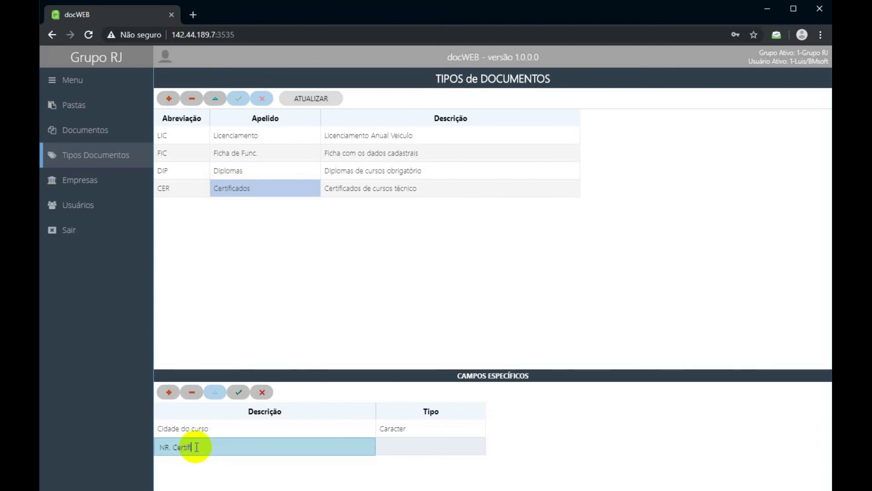
text( no fabricante)
key(Return)
key(Tab)
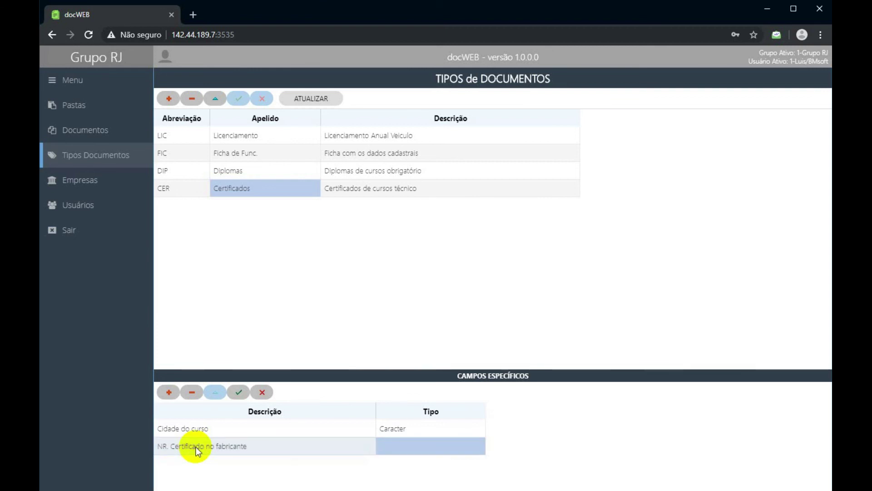
click(438, 440)
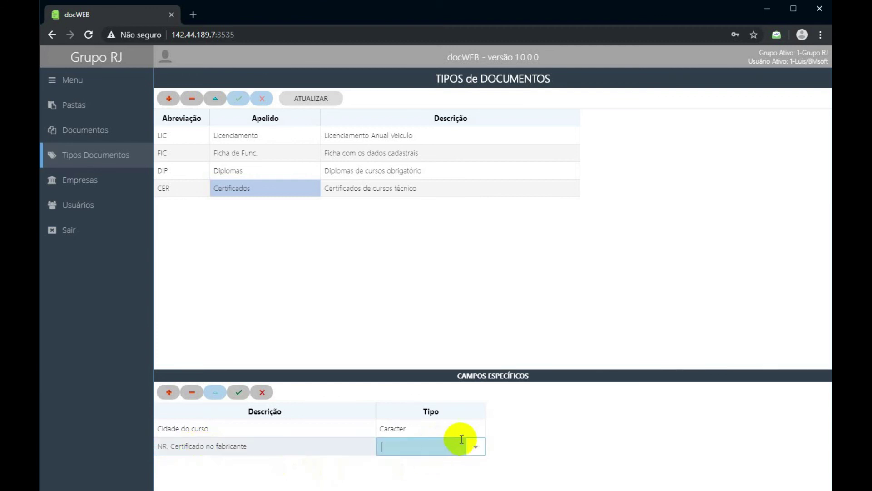
click(475, 447)
click(432, 373)
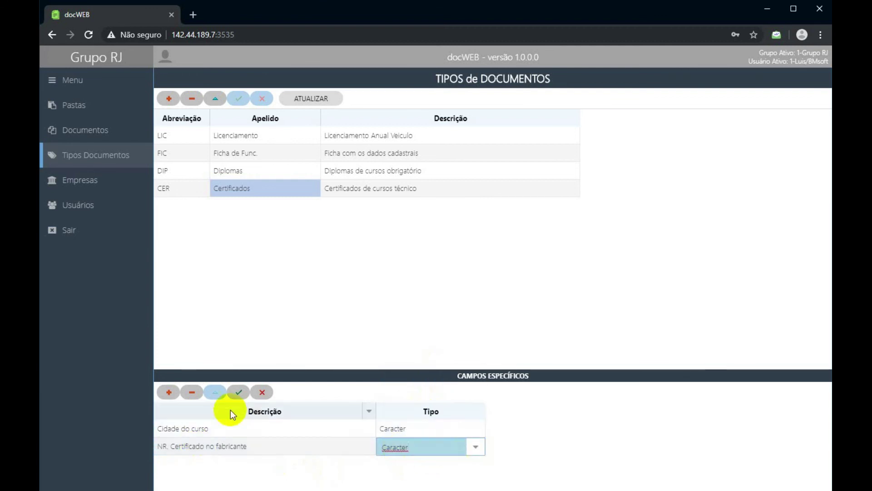
click(239, 390)
Review the Certificados fields Cidade do curso and NR. Certificado no fabricante.
click(268, 430)
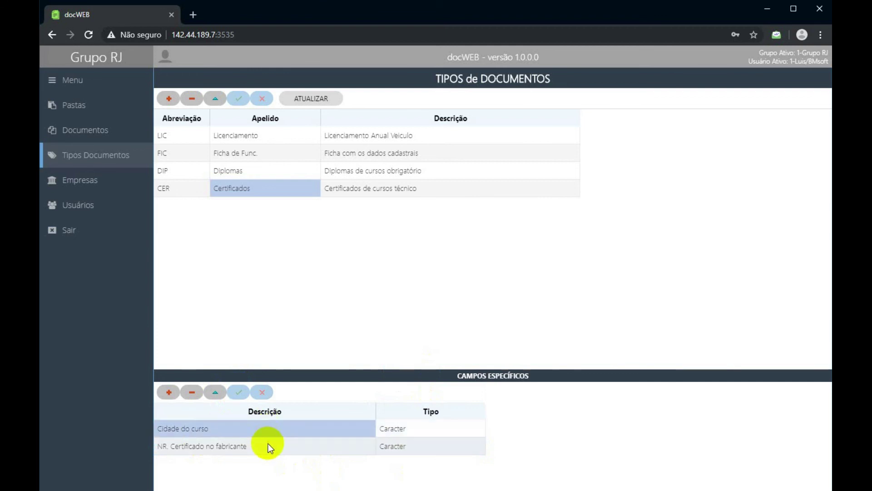
click(268, 445)
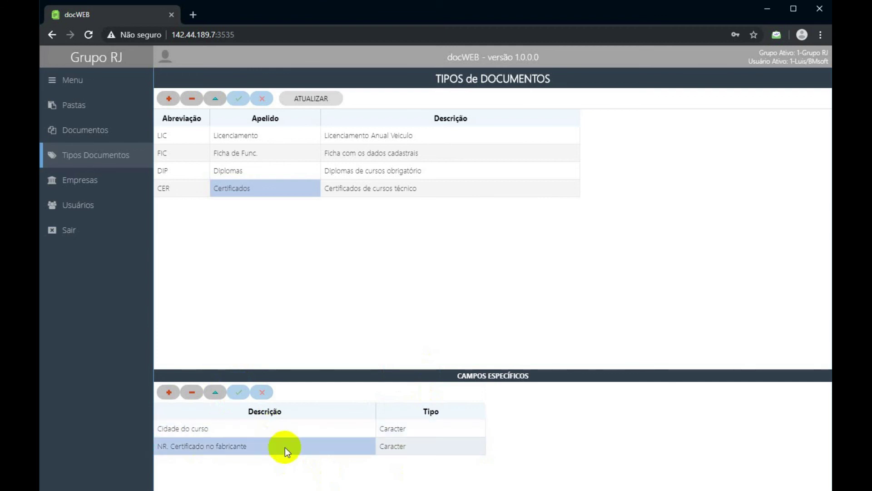
click(195, 189)
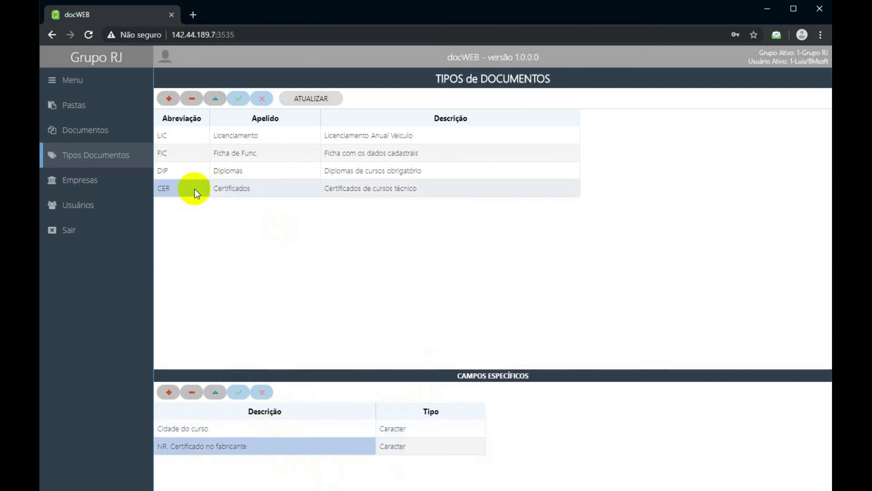
click(250, 434)
click(255, 445)
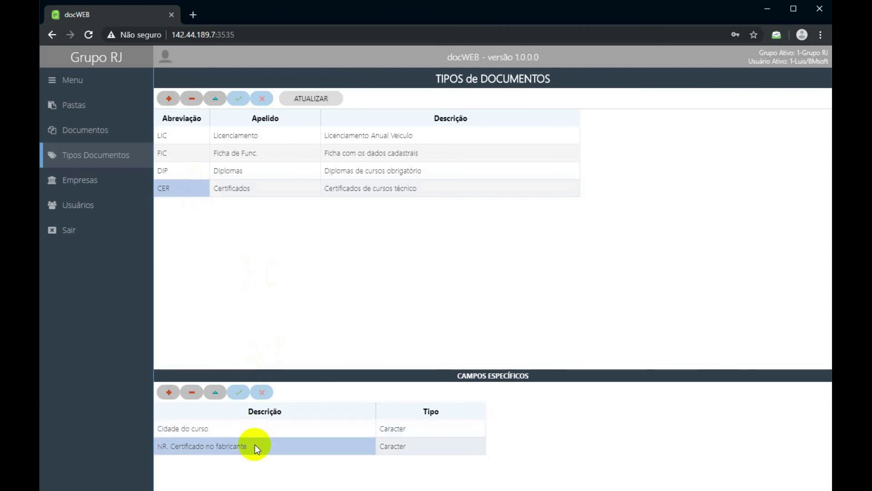
click(260, 433)
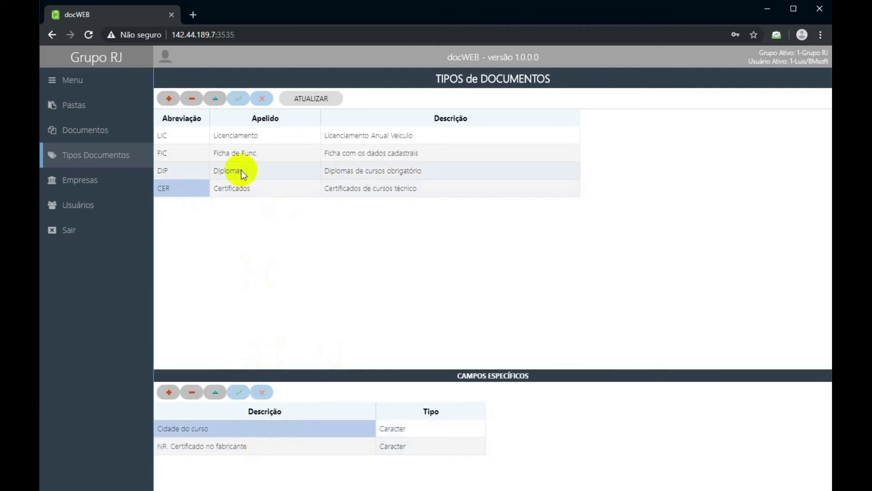
Check the Licenciamento type's fields, then go to the Documentos page.
click(234, 139)
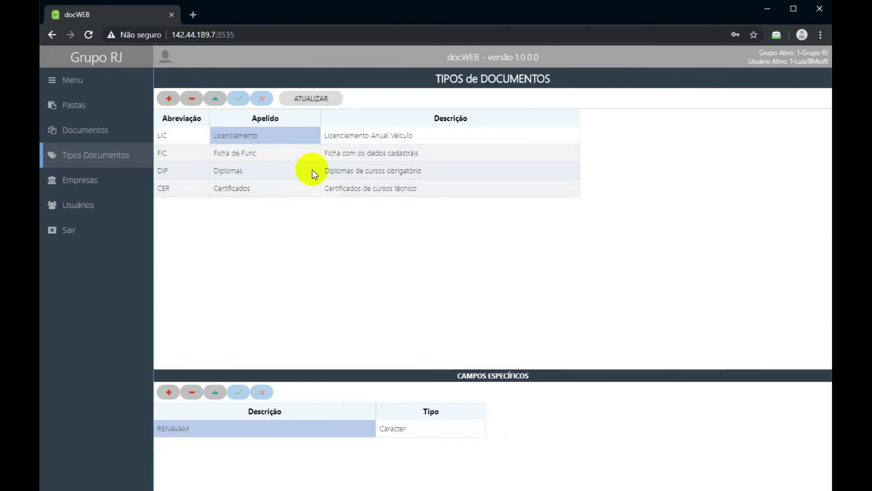
click(91, 133)
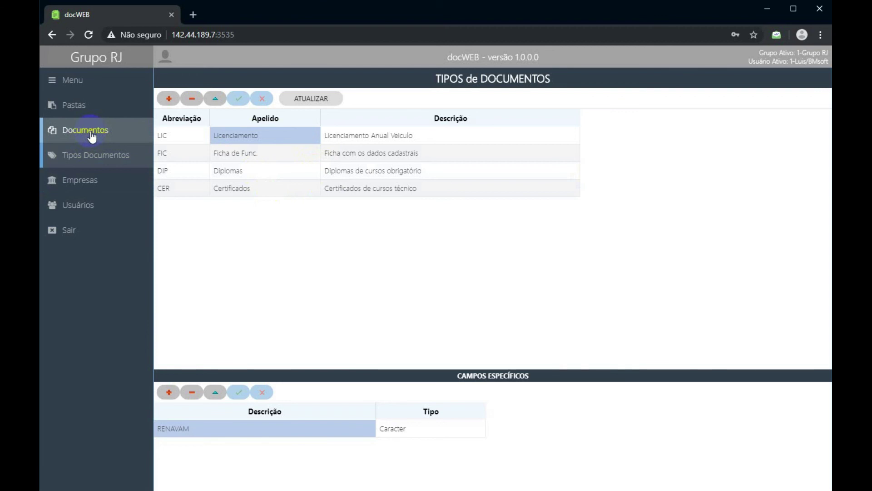
click(91, 133)
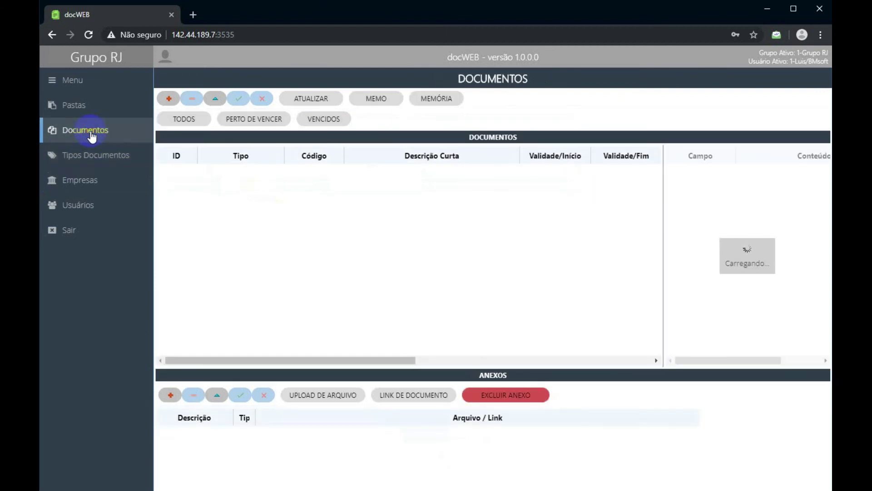
Insert a new document row of type Certificados with code CER001.
click(120, 169)
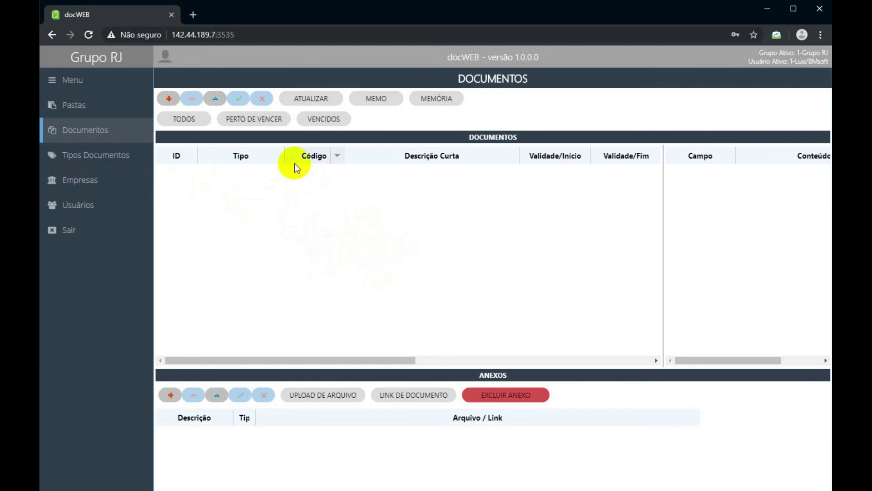
click(169, 99)
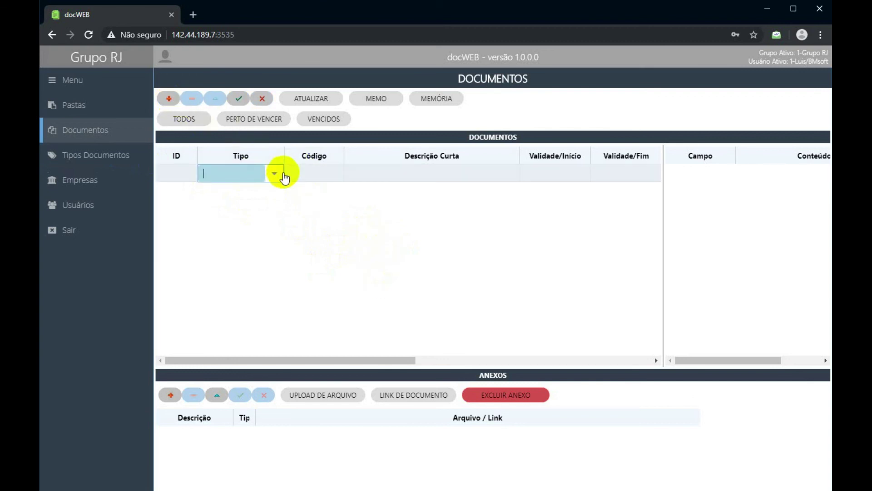
click(278, 175)
click(274, 173)
click(274, 173)
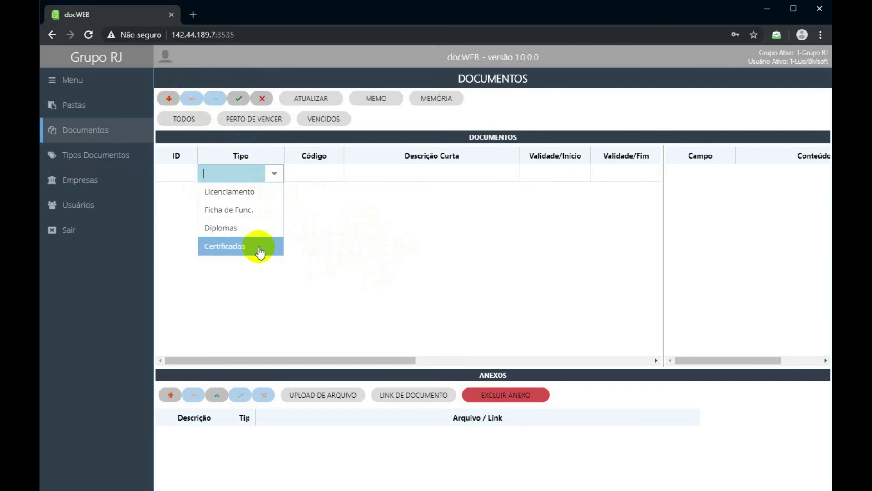
click(258, 246)
click(321, 173)
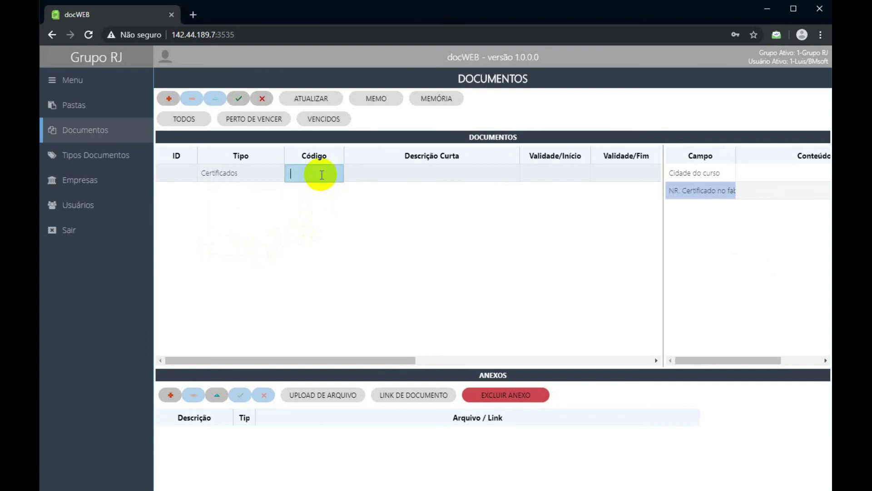
text(CEF)
text(001)
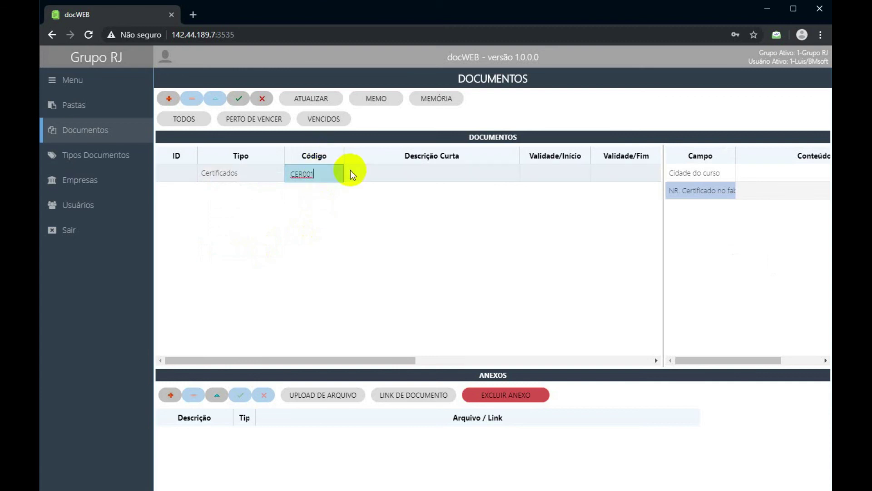
click(375, 172)
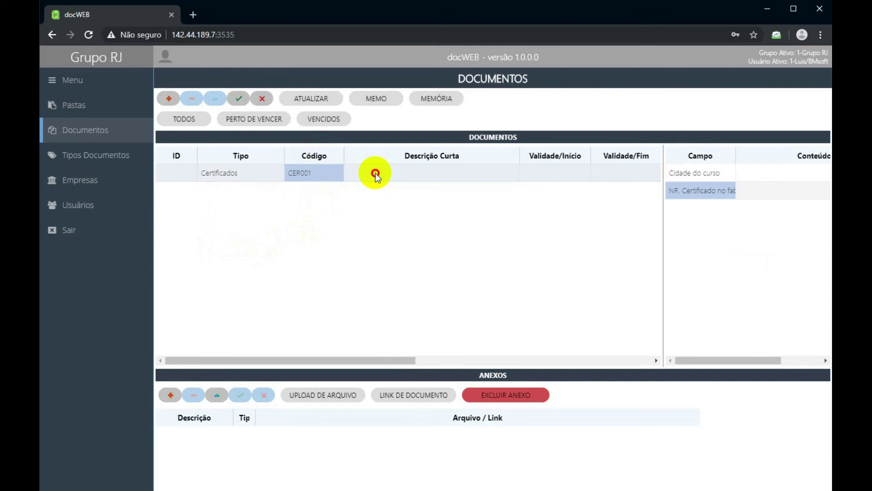
click(376, 173)
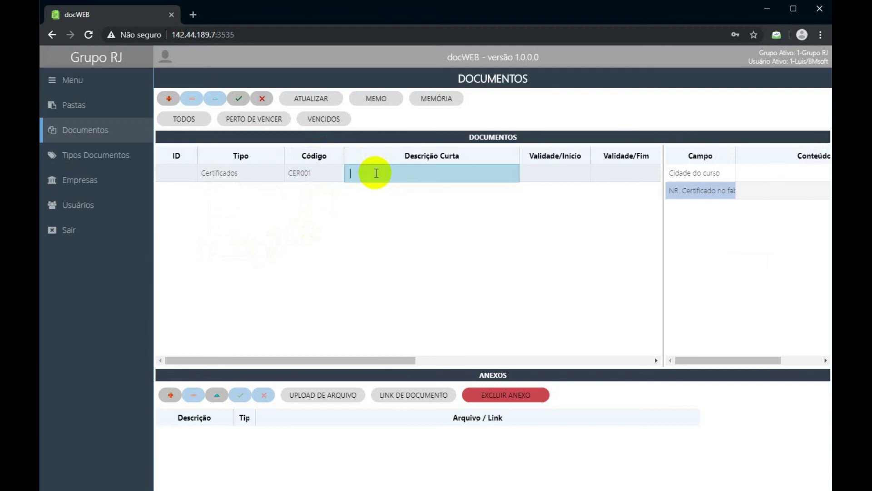
Enter the short description 'Certificado Curso Gases' followed by the employee's first name.
text(Certificado Curso Gases José)
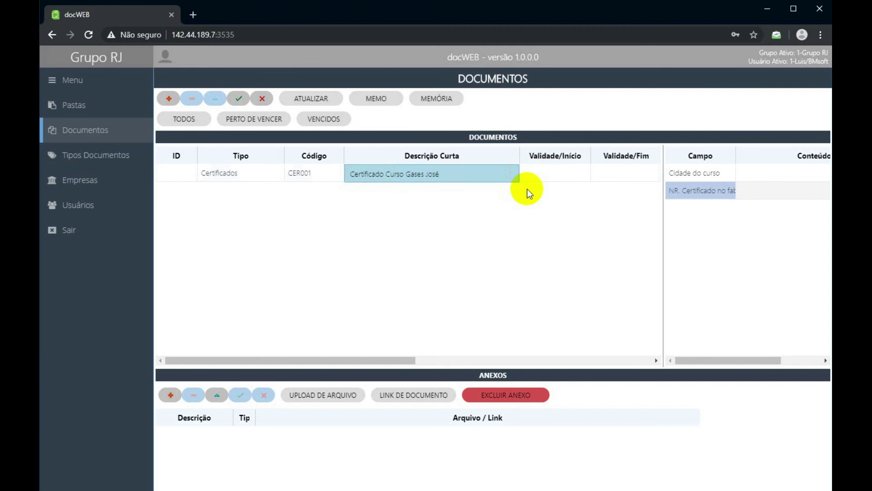
click(540, 170)
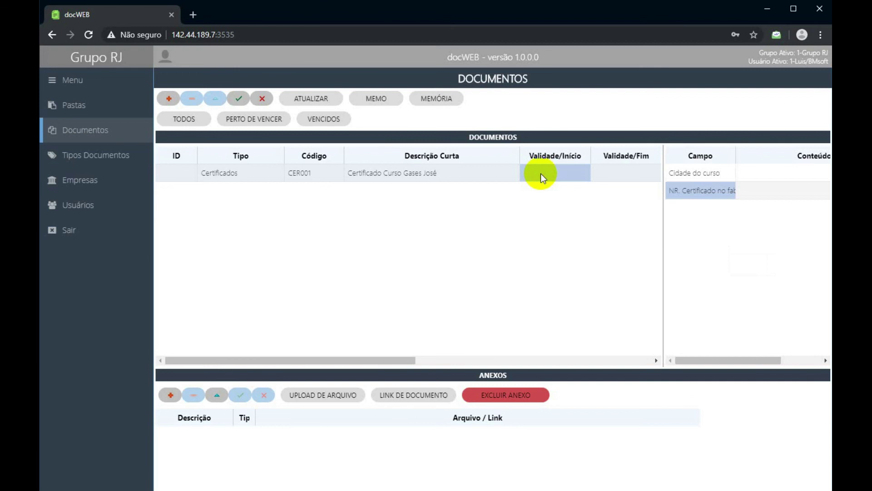
Set the certificate's validity from 20/08/2019 to 20/08/2020.
click(541, 174)
click(584, 175)
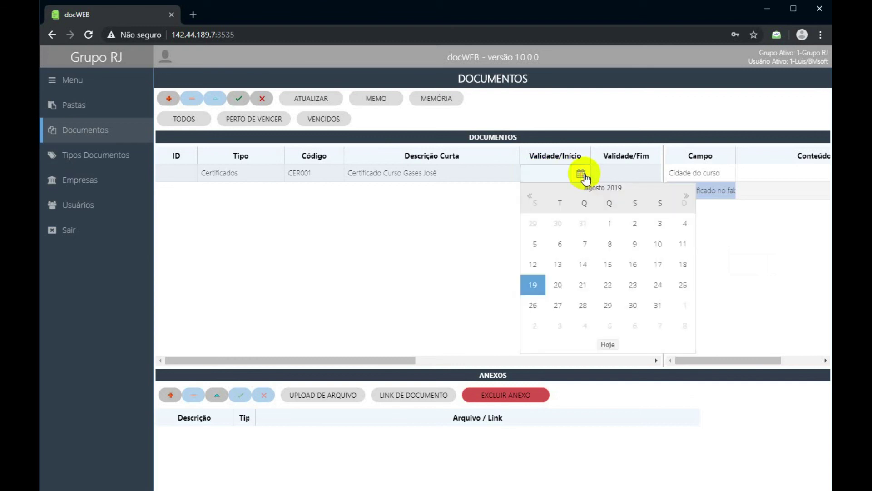
click(557, 286)
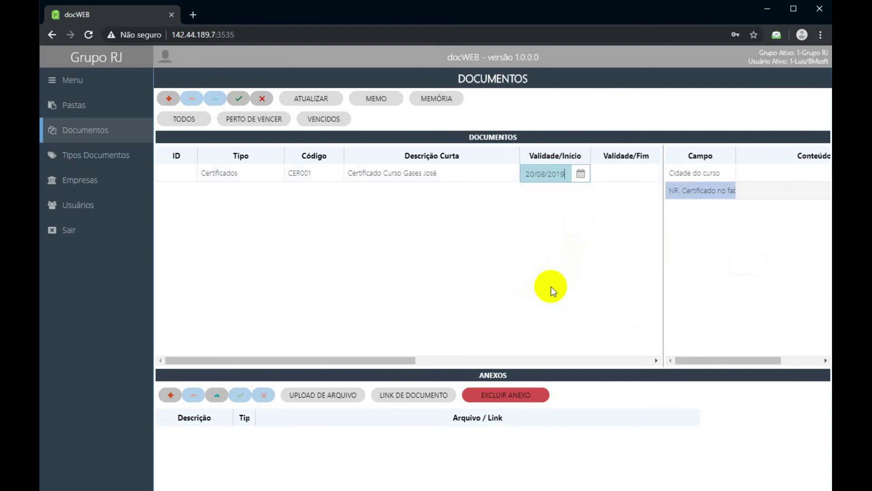
click(609, 179)
click(649, 172)
click(660, 183)
click(635, 171)
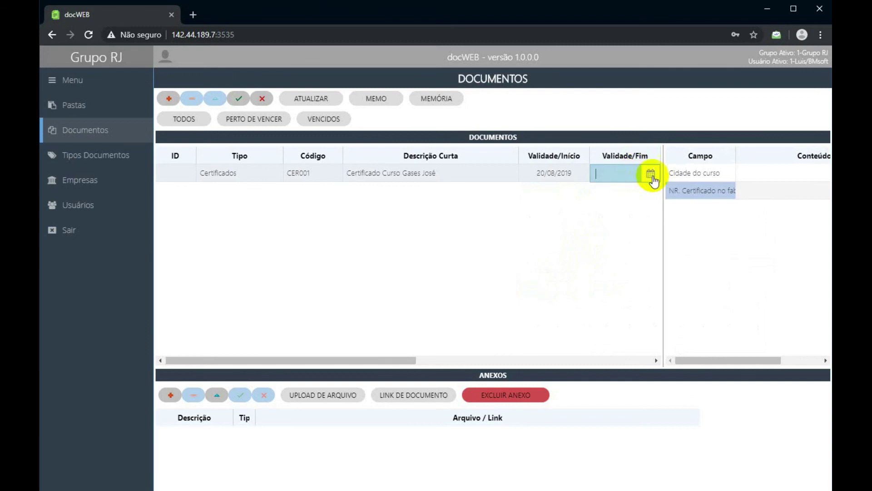
click(650, 172)
click(757, 196)
click(756, 196)
click(757, 196)
click(756, 196)
click(756, 196)
click(757, 196)
click(756, 197)
click(756, 196)
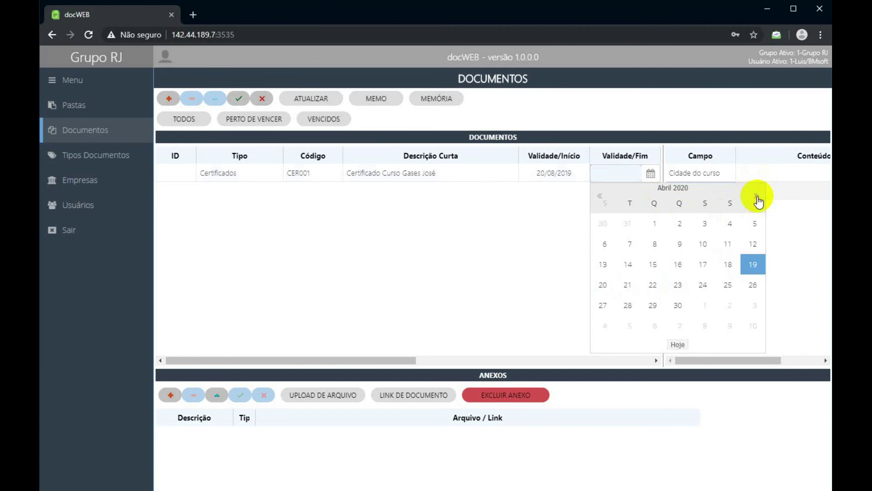
click(757, 197)
click(757, 196)
click(756, 196)
click(756, 196)
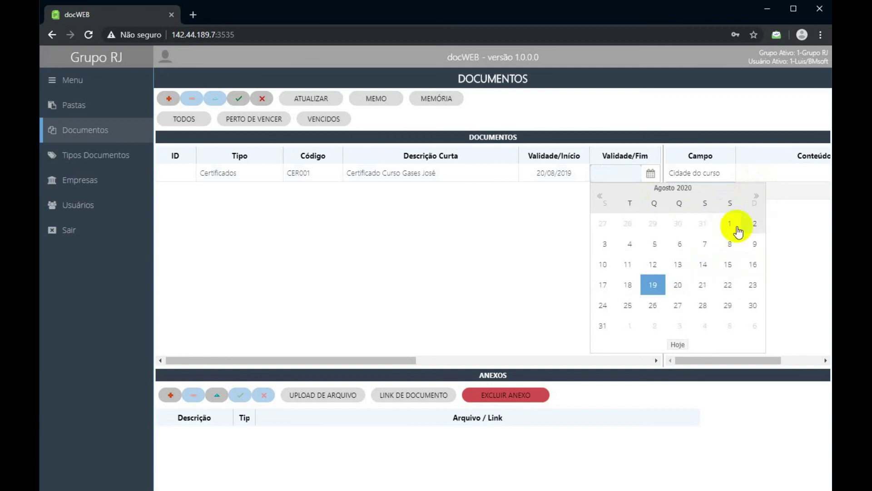
click(679, 285)
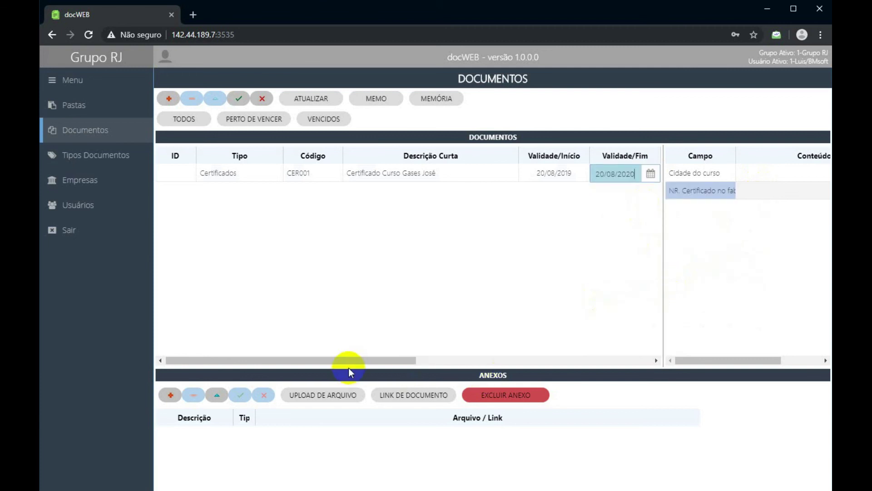
Change the certificate's alert period from 15 to 20 days.
drag(347, 361, 445, 357)
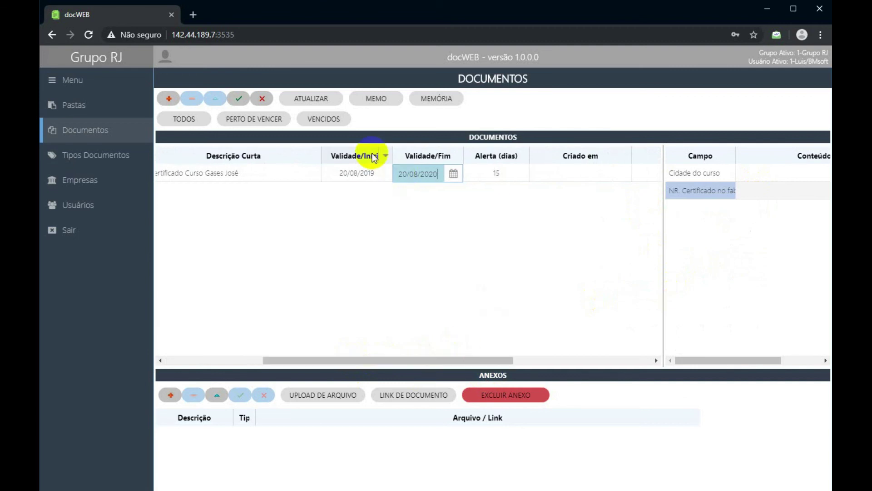
click(490, 177)
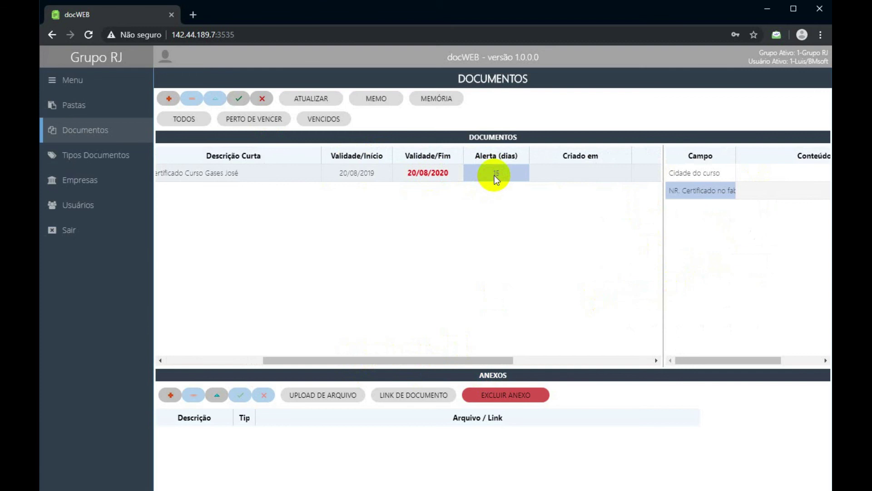
click(439, 176)
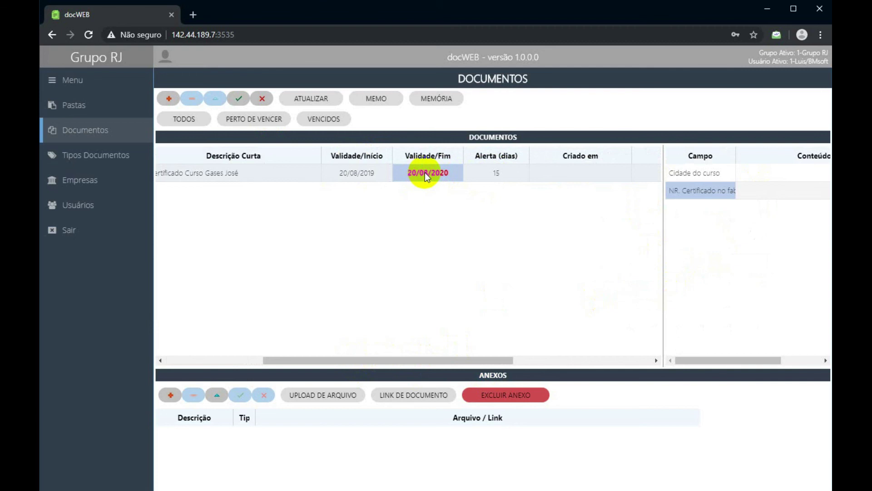
double_click(500, 172)
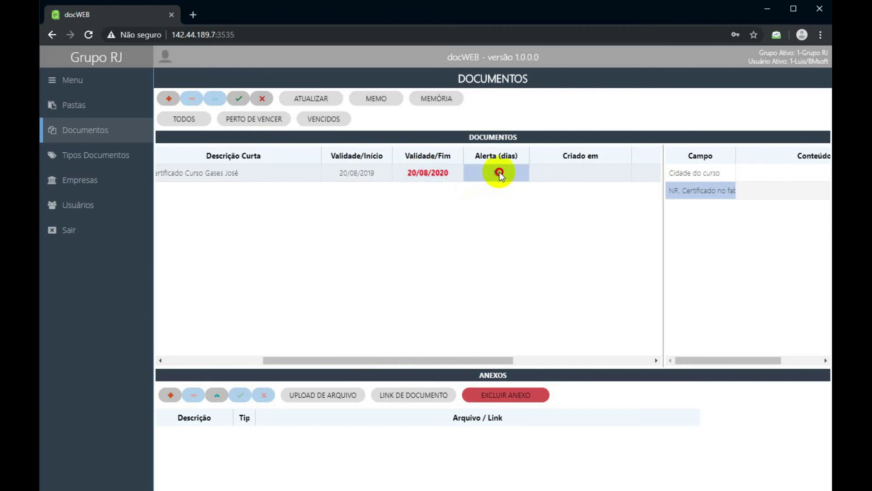
drag(491, 172, 453, 176)
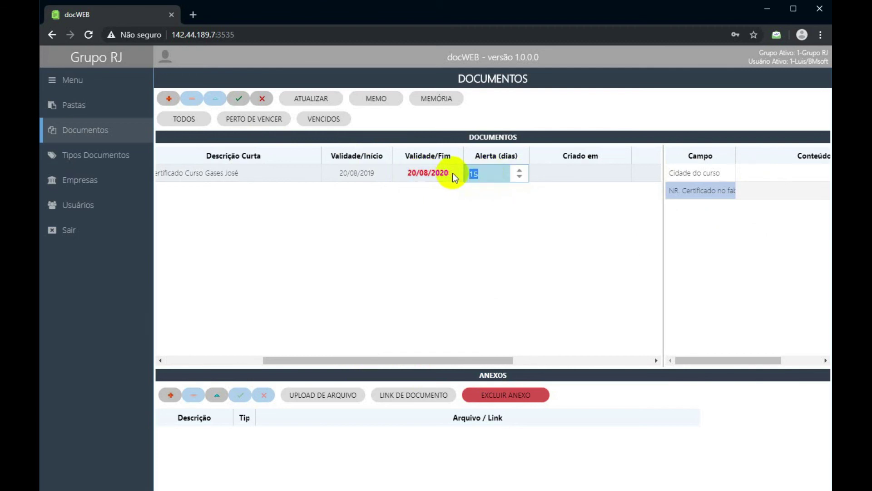
text(20)
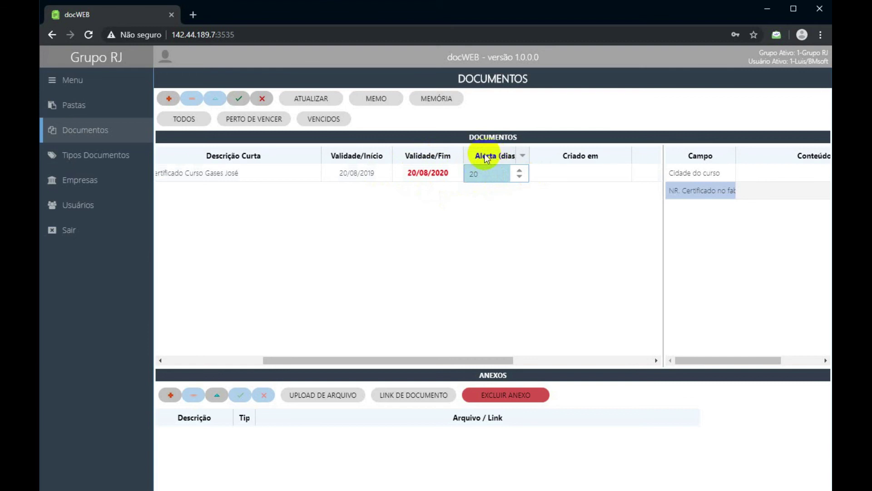
click(543, 176)
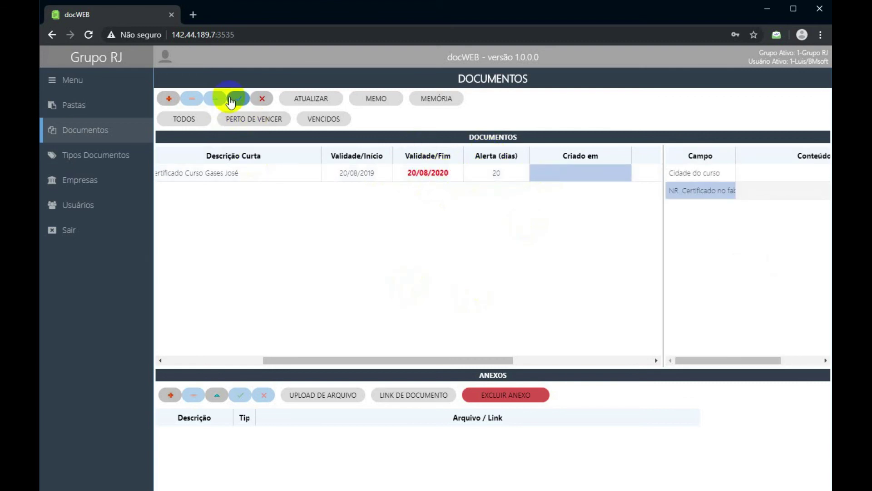
click(753, 173)
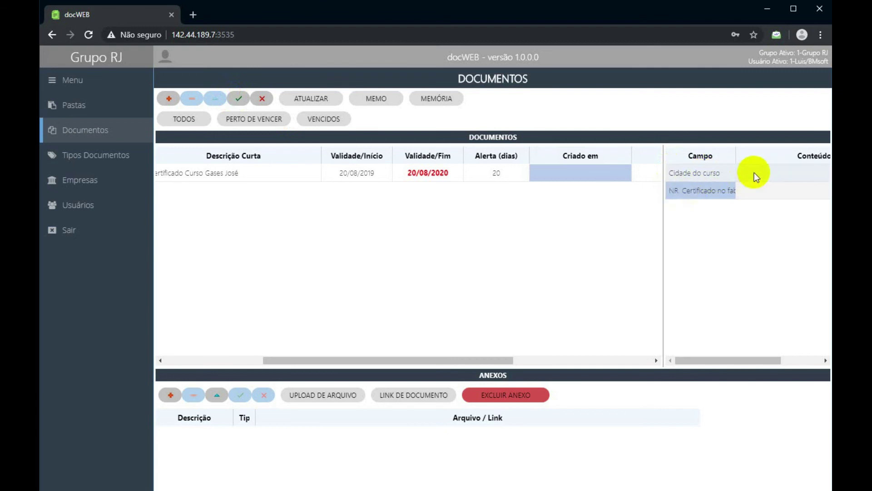
click(699, 360)
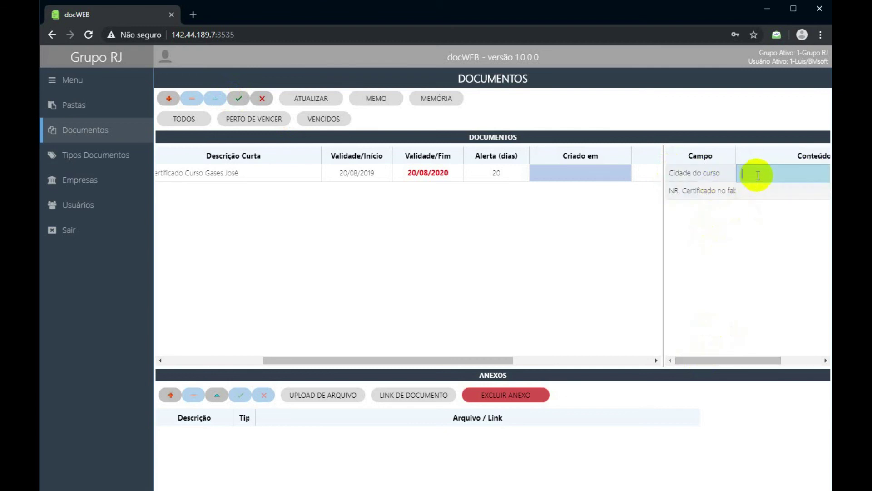
text(B)
key(BackSpace)
text(São Paulo)
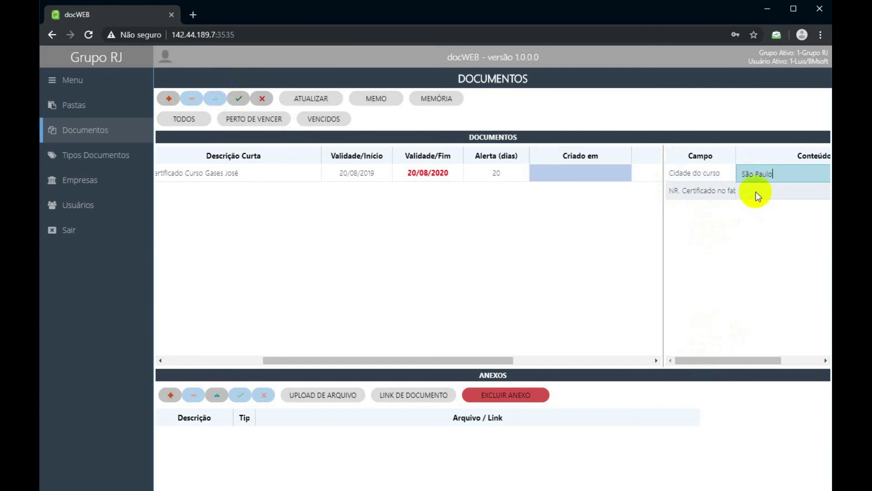
click(756, 192)
click(697, 194)
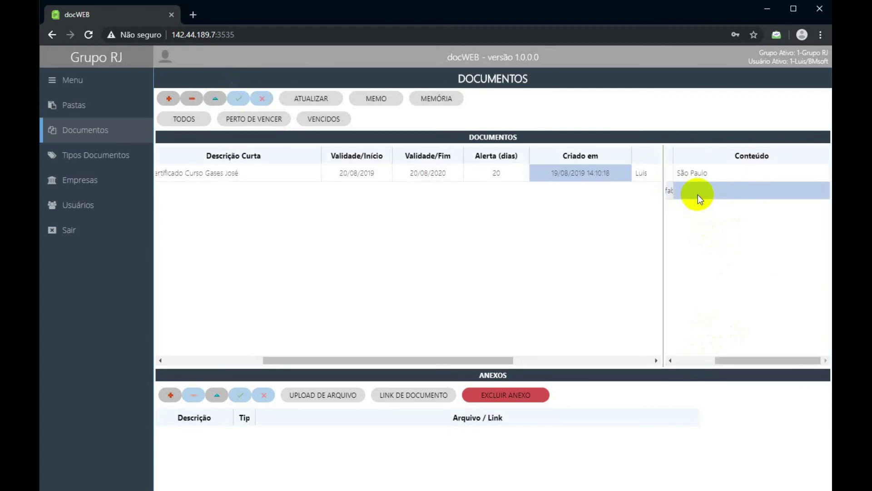
text(001-2019)
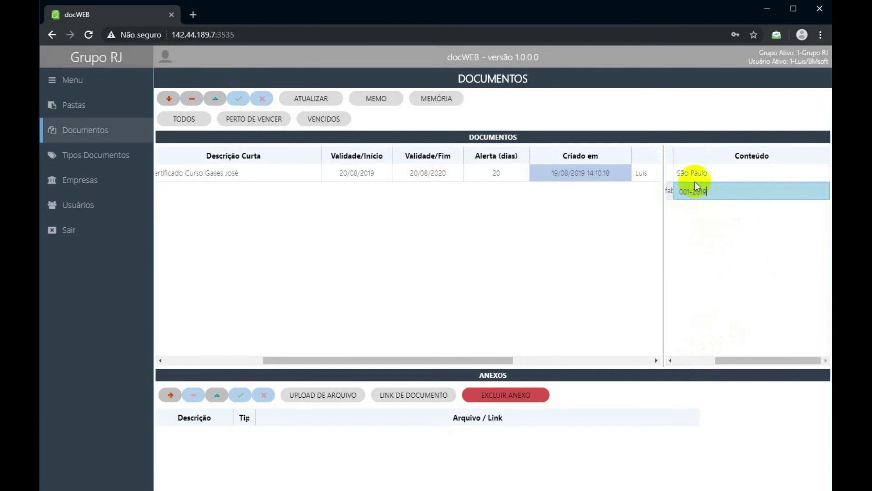
key(Return)
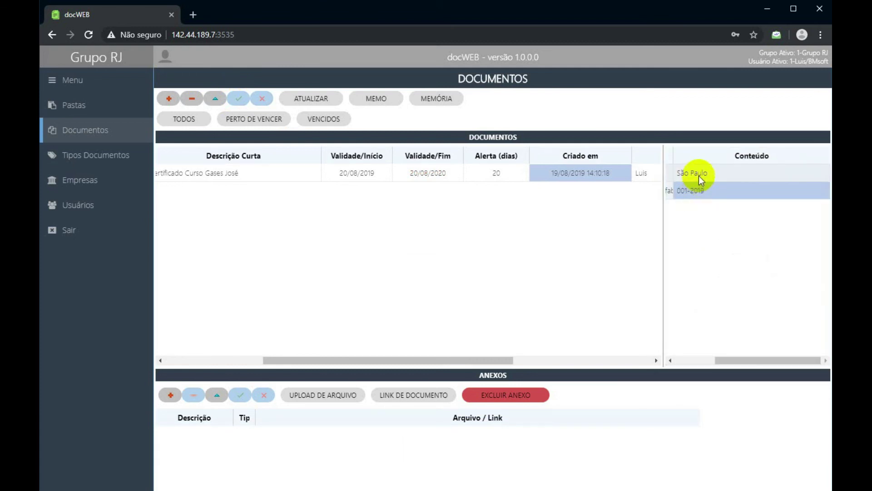
click(176, 359)
click(262, 172)
click(467, 177)
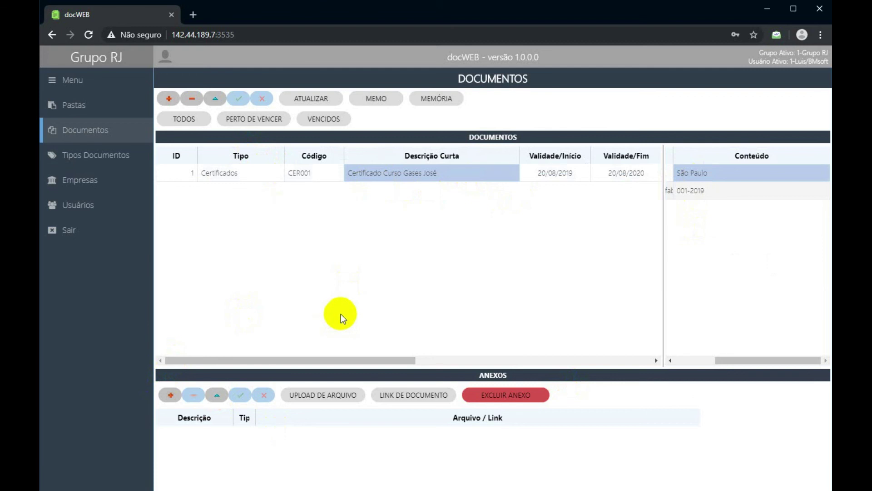
click(694, 359)
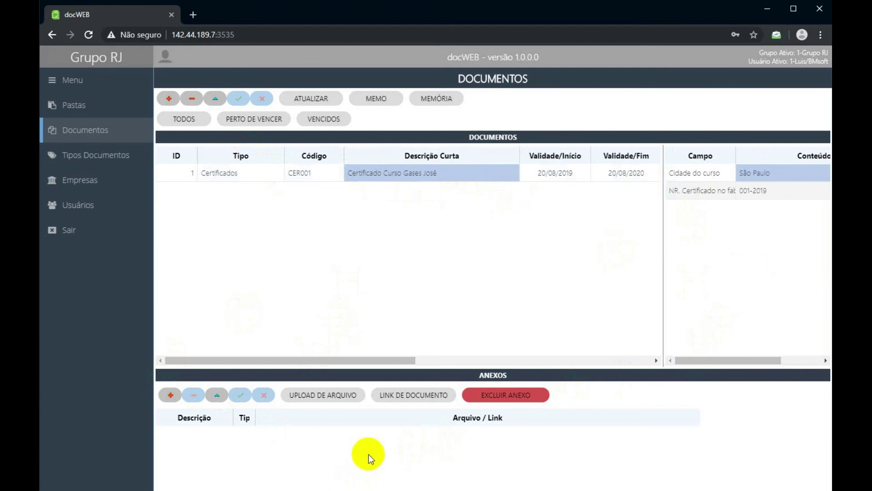
Try an upload without a file, dismiss the error and close the upload window.
click(326, 394)
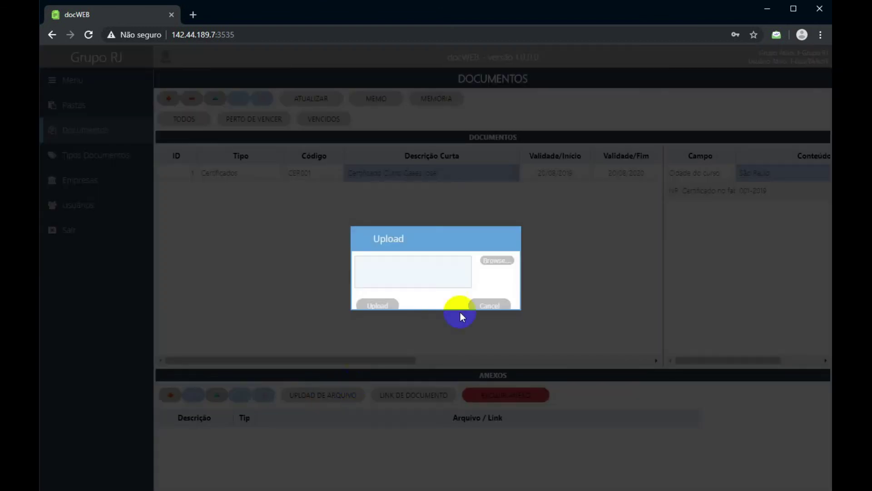
click(386, 306)
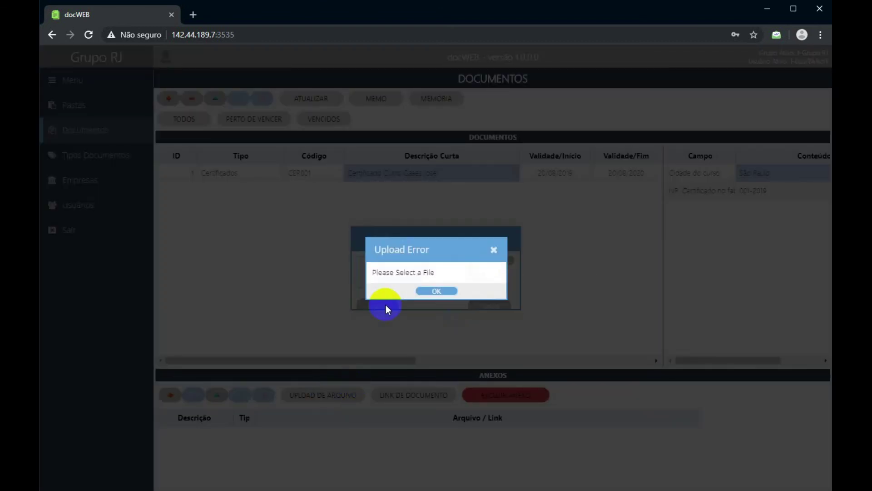
click(434, 290)
click(495, 258)
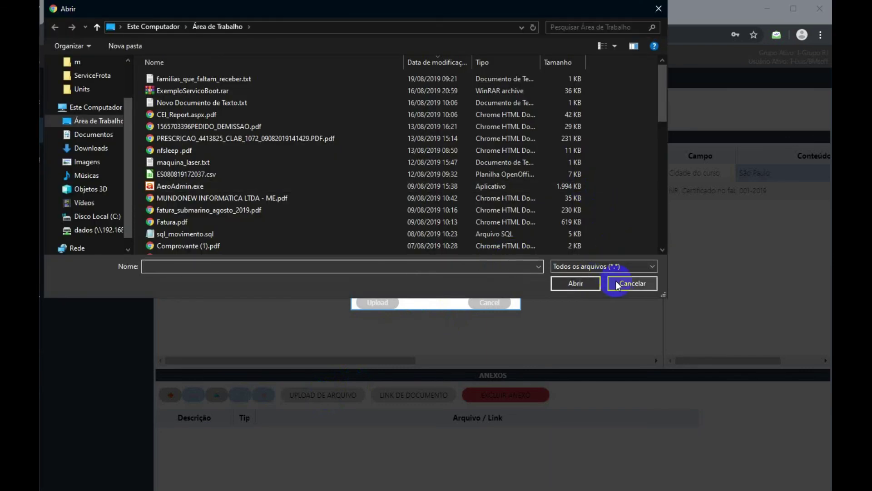
click(611, 283)
click(429, 405)
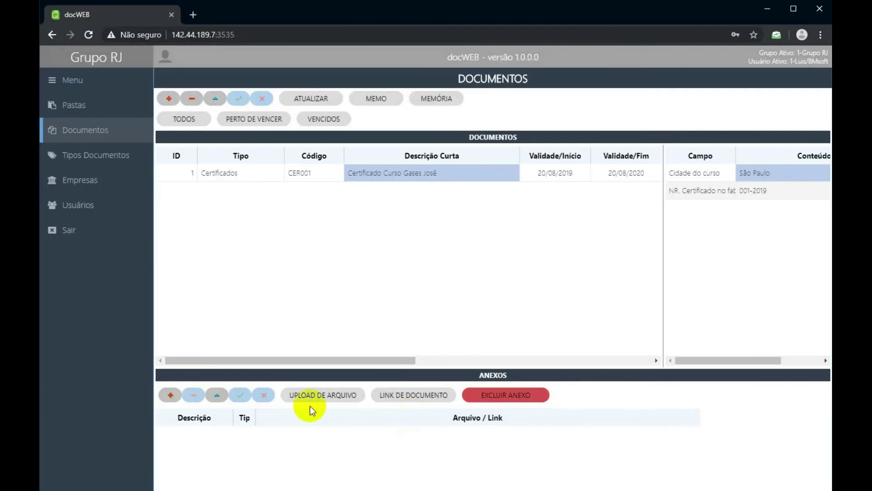
Upload CEI_Report.aspx.pdf as the certificate's attachment.
click(314, 395)
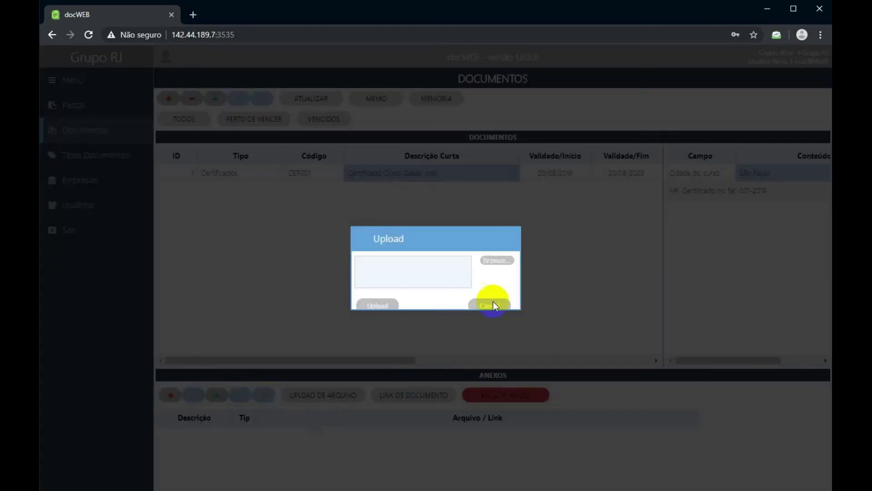
click(506, 262)
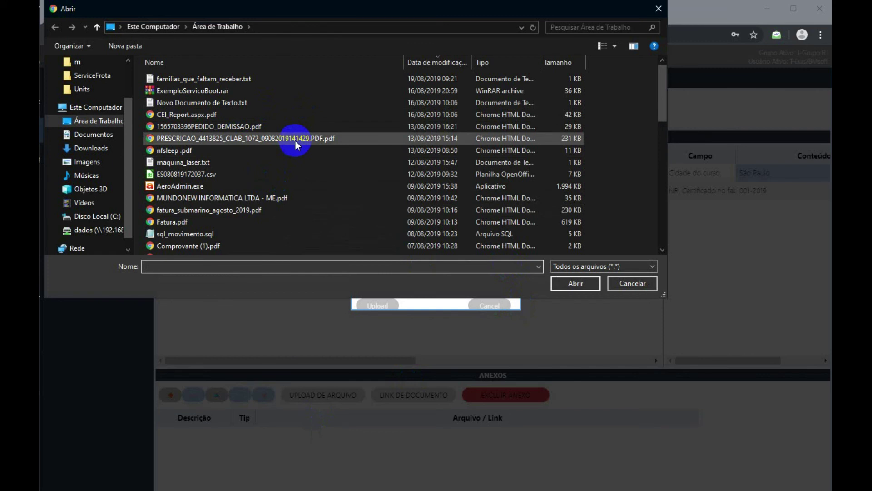
click(283, 115)
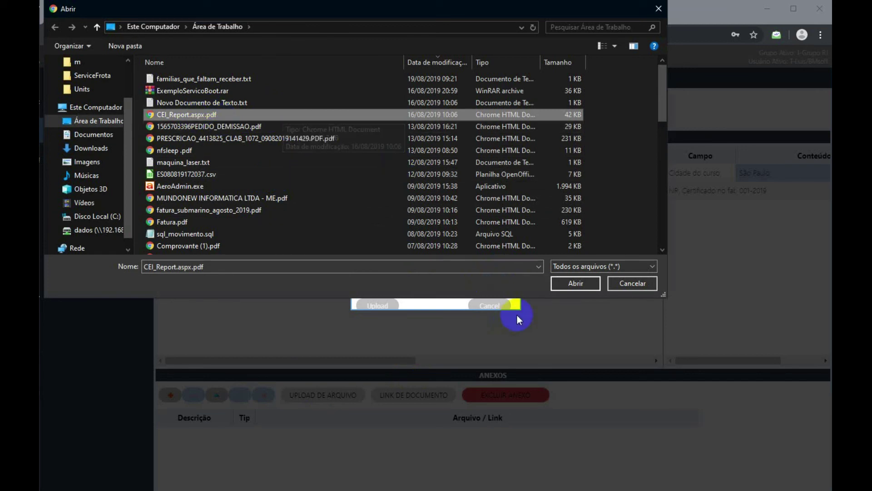
click(560, 282)
click(388, 307)
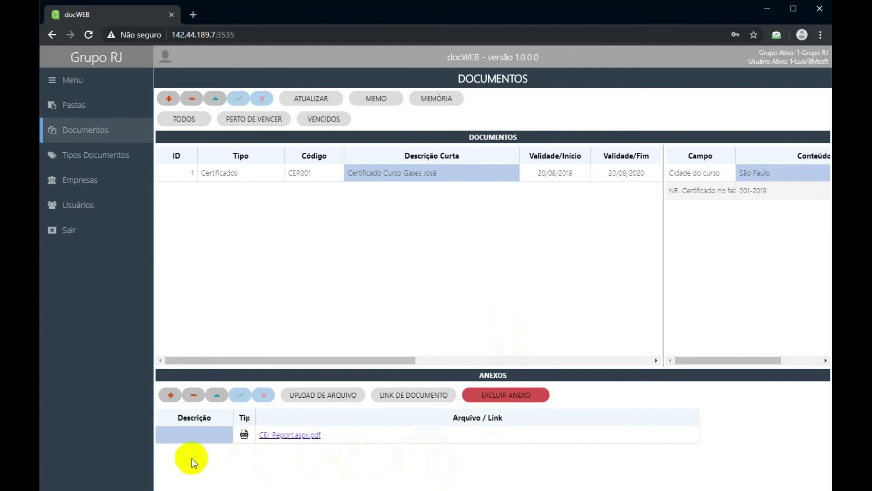
Give the PDF attachment the description 'Certificado em PDF'.
click(190, 437)
text(Cerif)
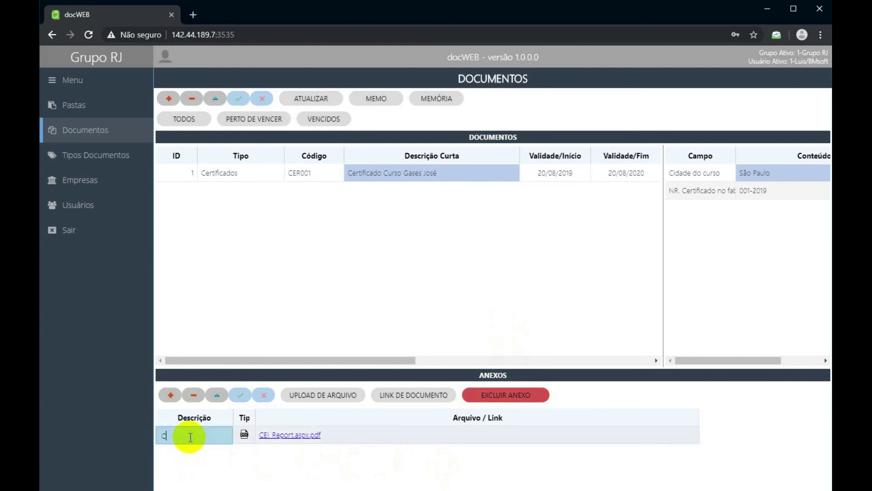
key(BackSpace)
key(BackSpace)
text(tificado em PDF)
key(Return)
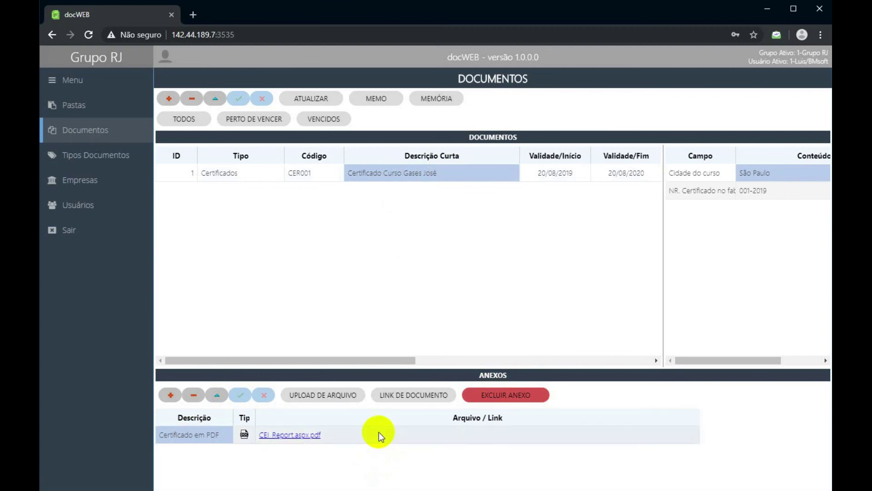
click(300, 435)
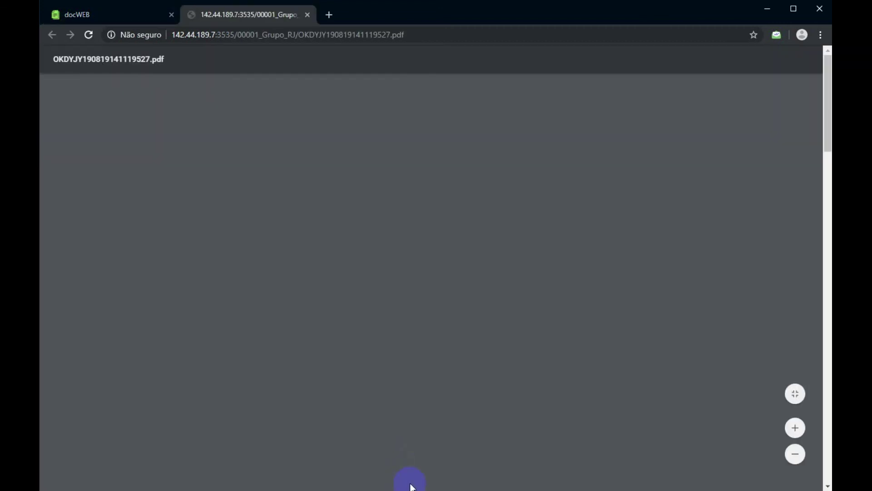
scroll(388, 206, down, 5)
scroll(388, 208, down, 14)
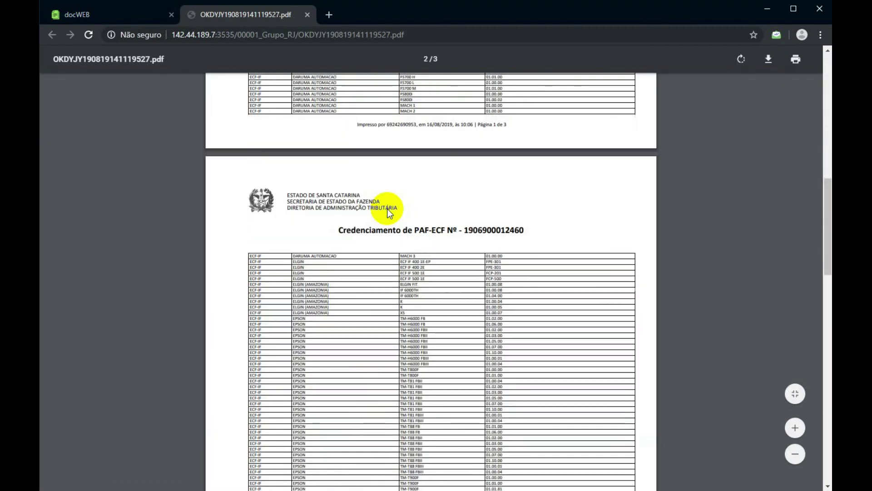
scroll(386, 208, up, 19)
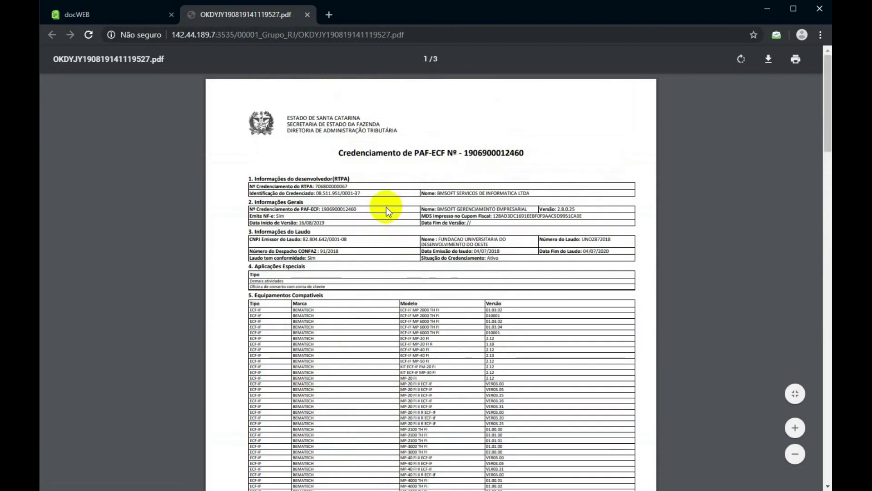
scroll(386, 207, down, 5)
scroll(386, 208, up, 5)
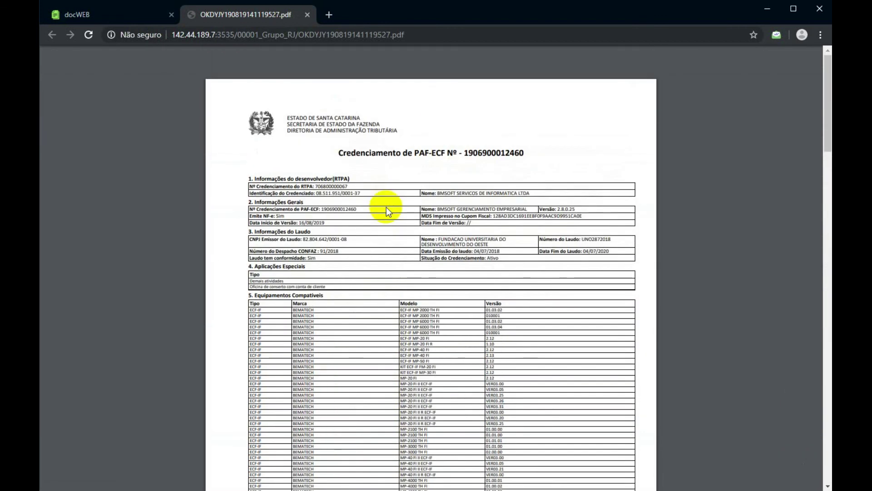
click(307, 15)
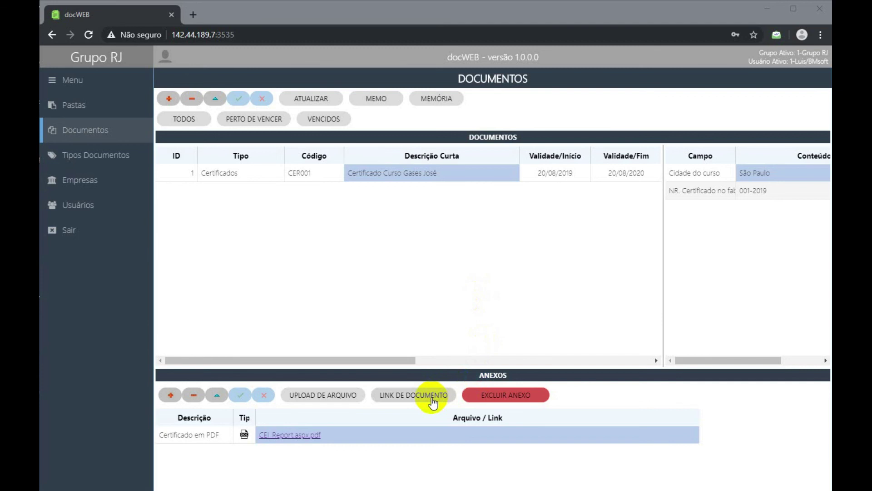
Attach the pasted Google Docs link under the name 'Tela exemplo'.
click(431, 398)
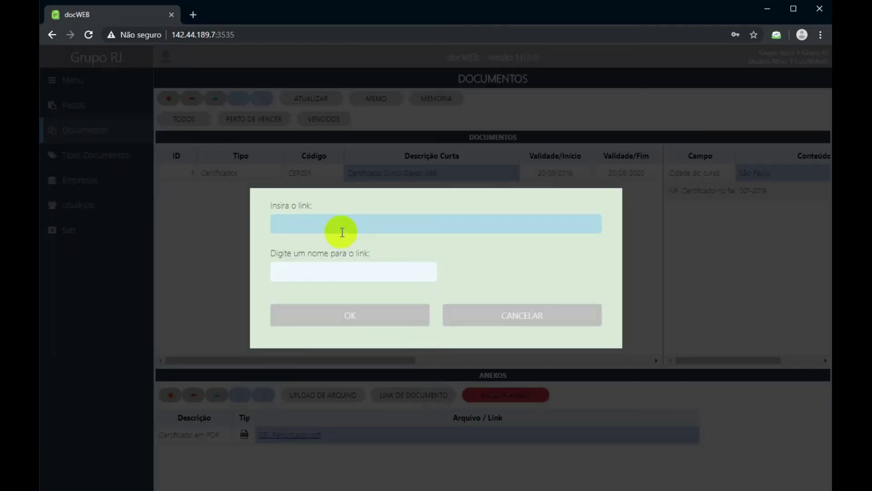
right_click(342, 232)
click(383, 312)
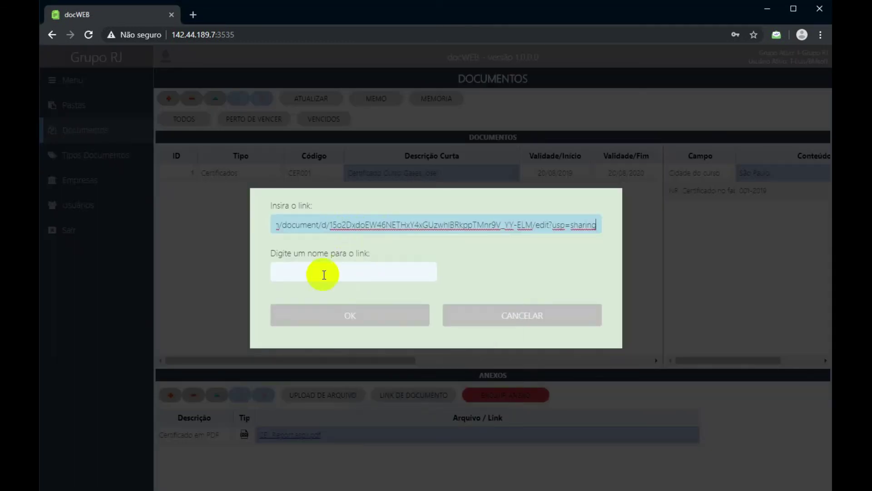
click(308, 277)
text(Tela ex)
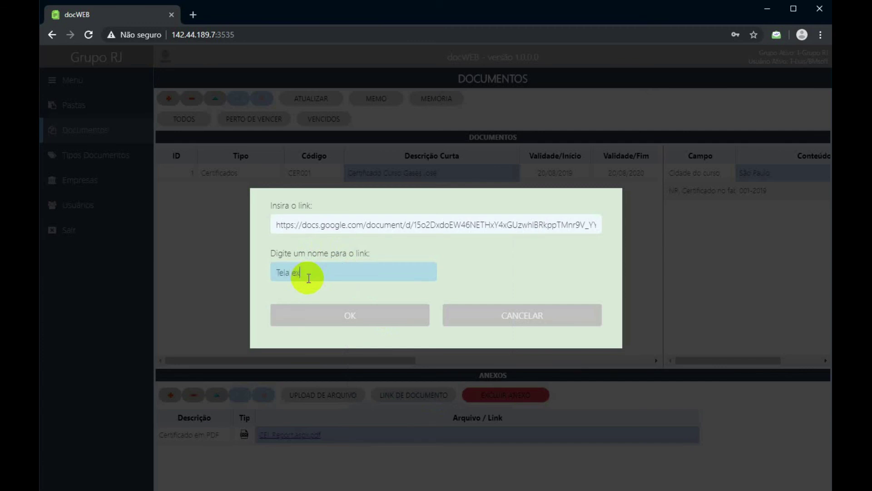
text(emplo)
click(346, 316)
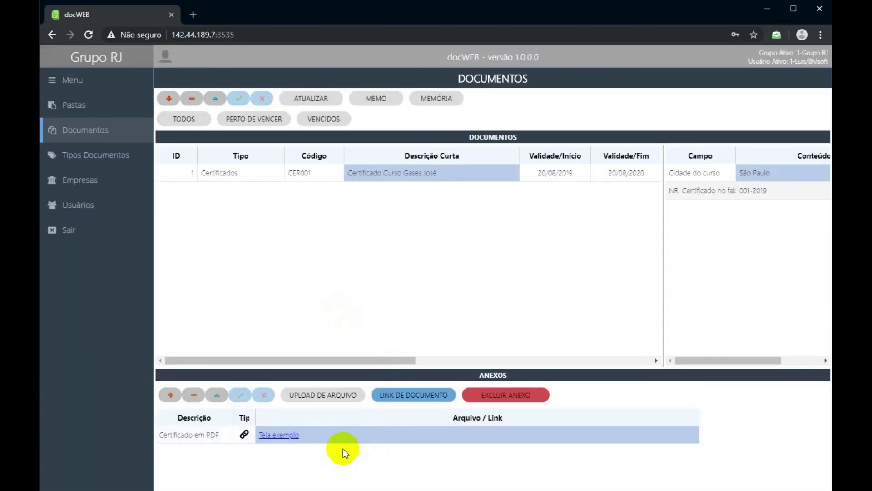
click(279, 436)
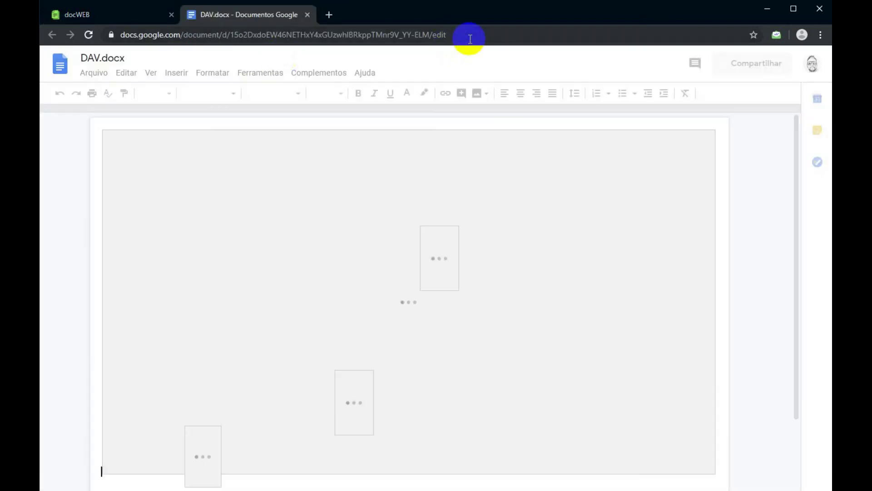
drag(471, 39, 94, 35)
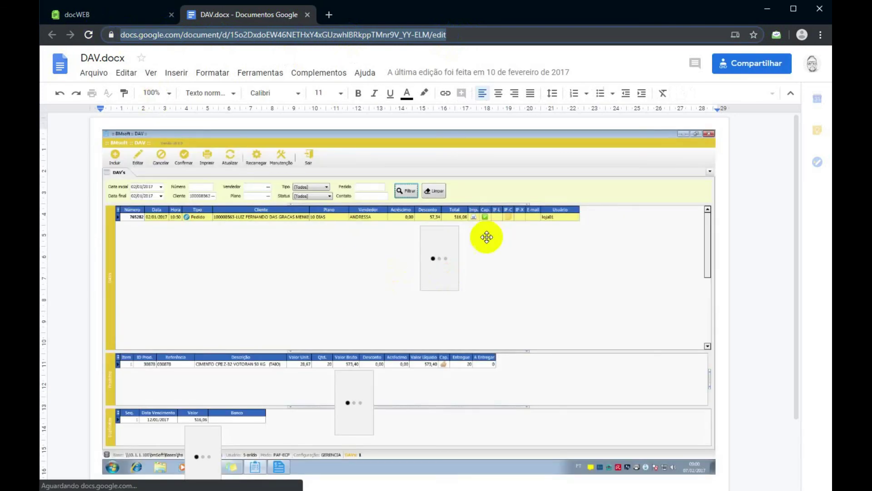
scroll(414, 225, down, 3)
scroll(416, 227, up, 3)
scroll(418, 227, down, 3)
scroll(419, 228, up, 3)
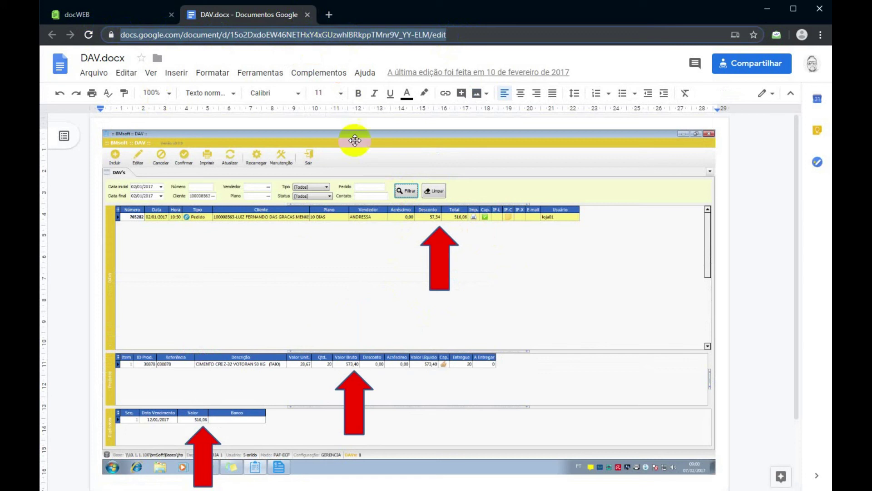
click(307, 14)
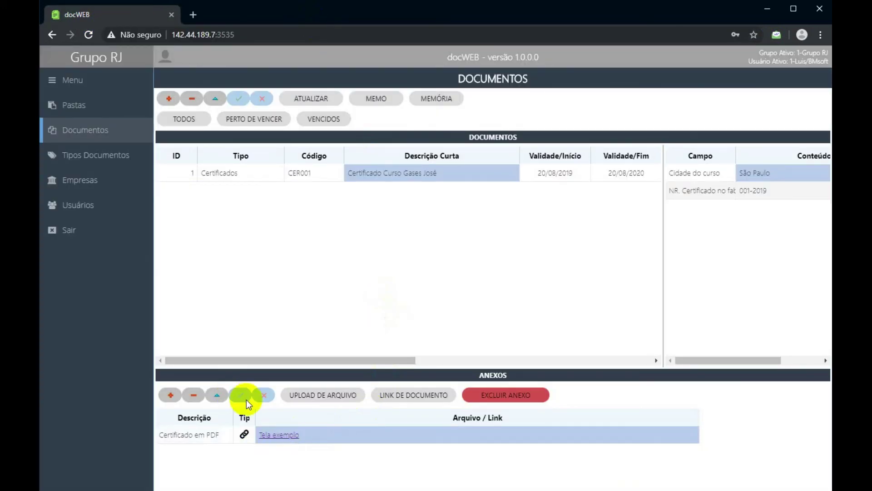
Re-upload CEI_Report.aspx.pdf to the attachment and reselect the Certificados record.
click(322, 399)
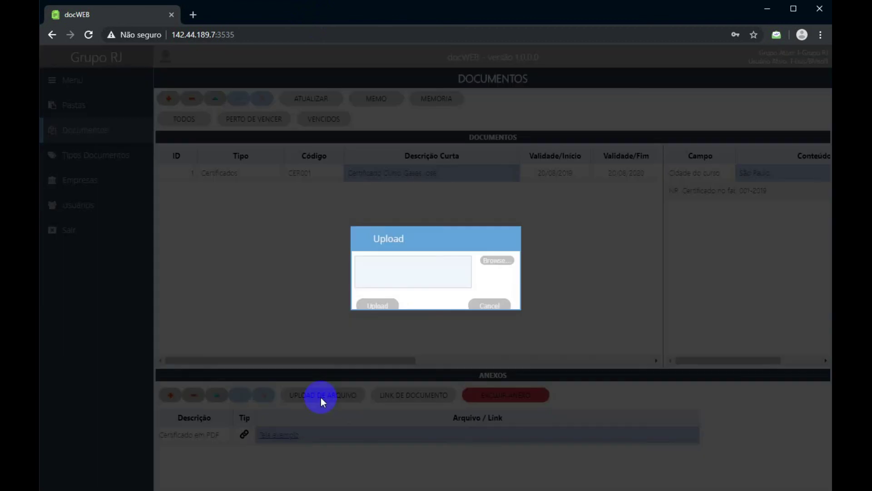
click(499, 263)
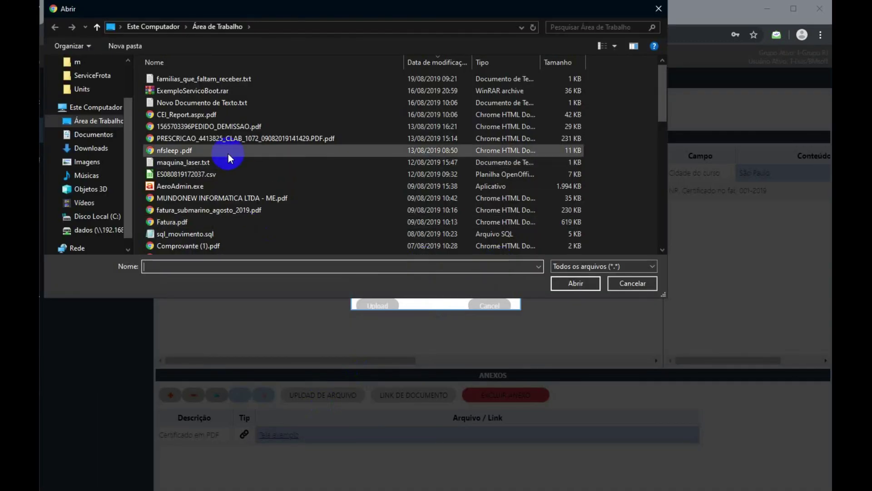
click(168, 115)
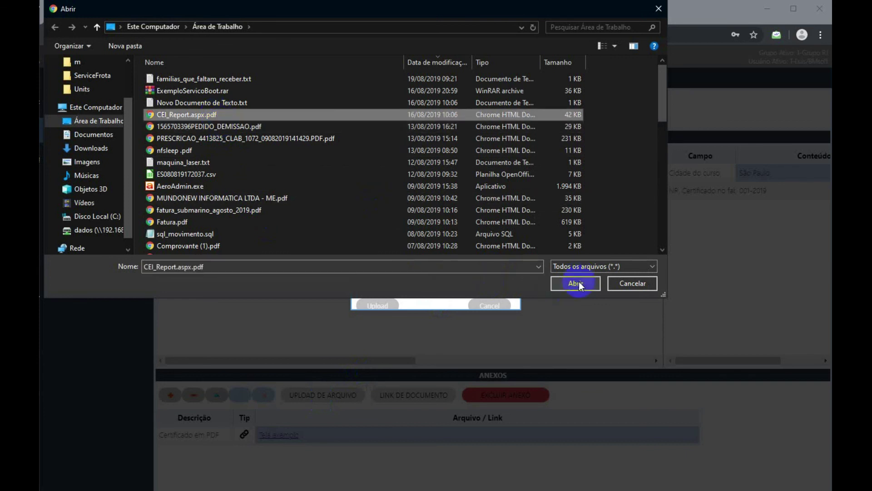
click(577, 282)
click(377, 305)
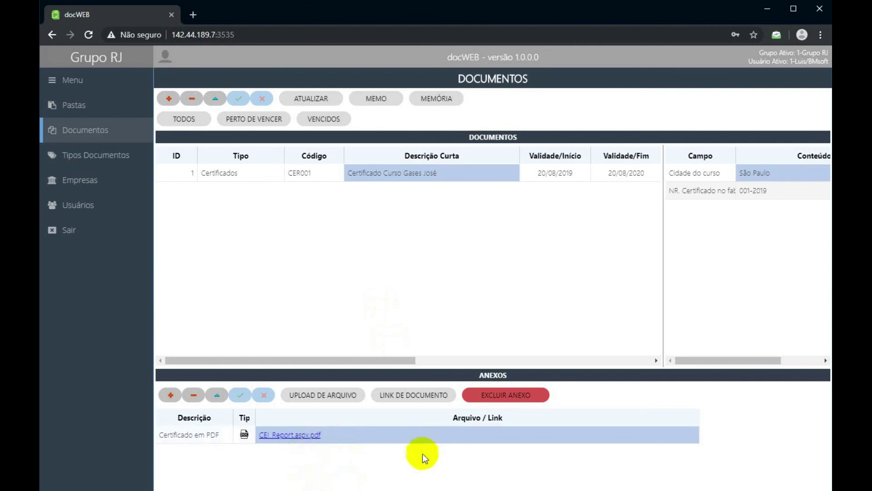
click(410, 400)
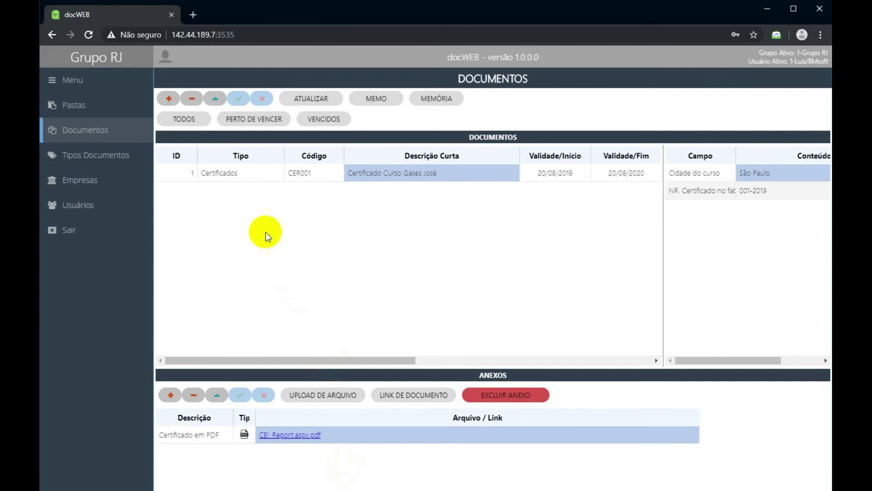
click(244, 176)
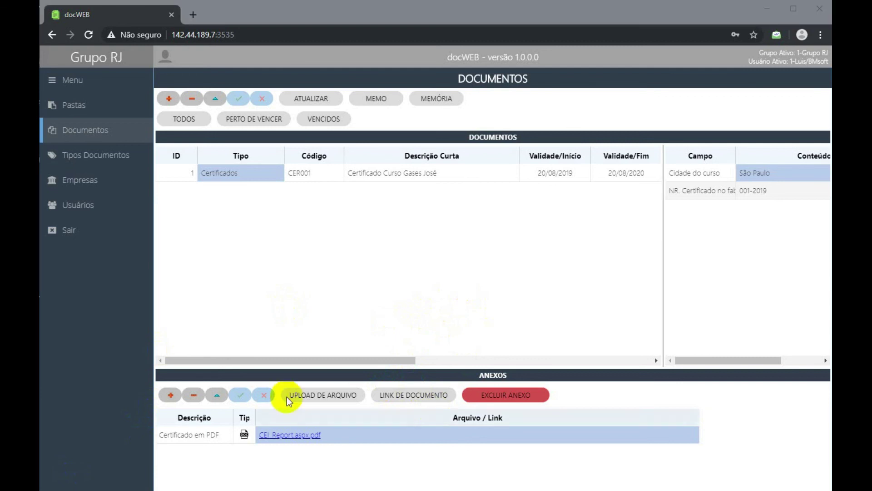
key(alt+Tab)
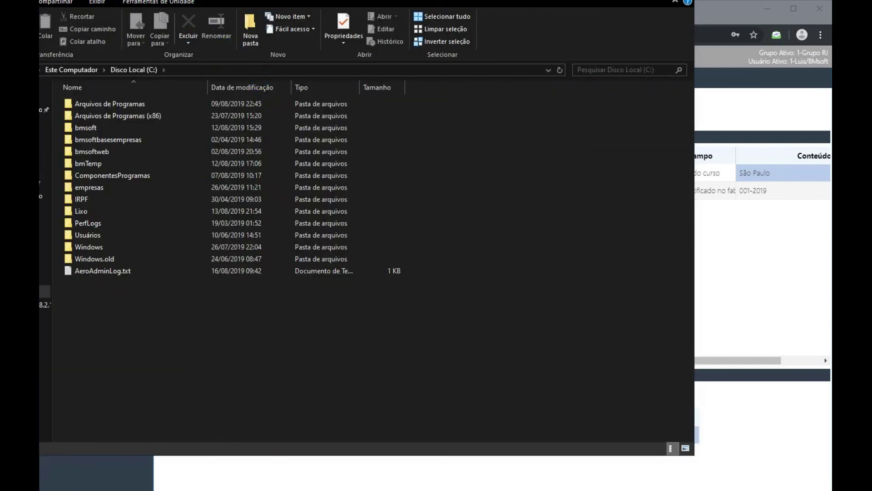
drag(260, 1, 370, 18)
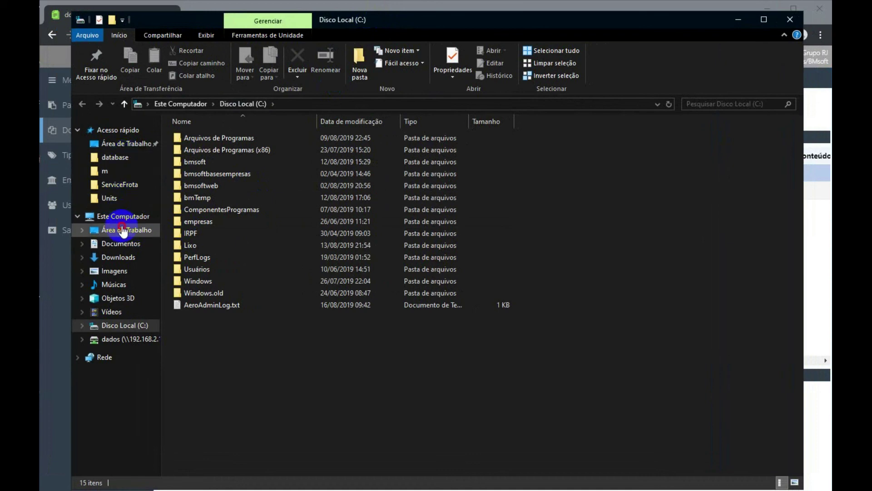
click(121, 229)
click(119, 243)
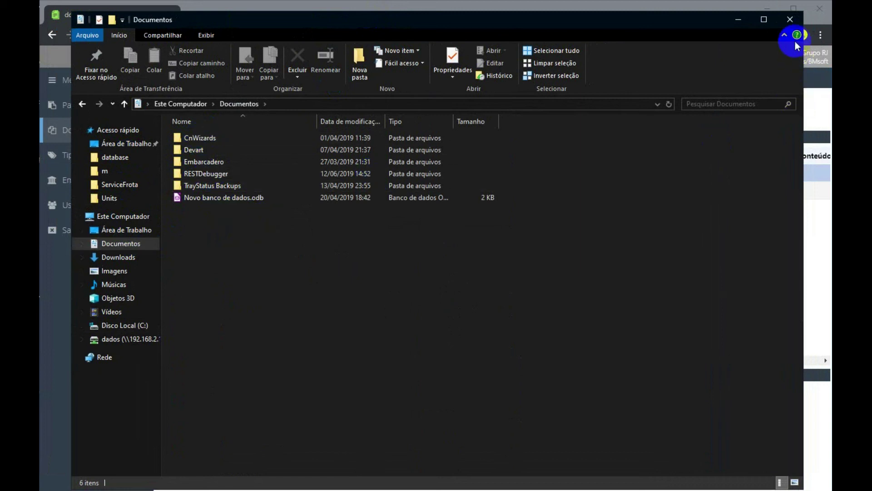
click(789, 22)
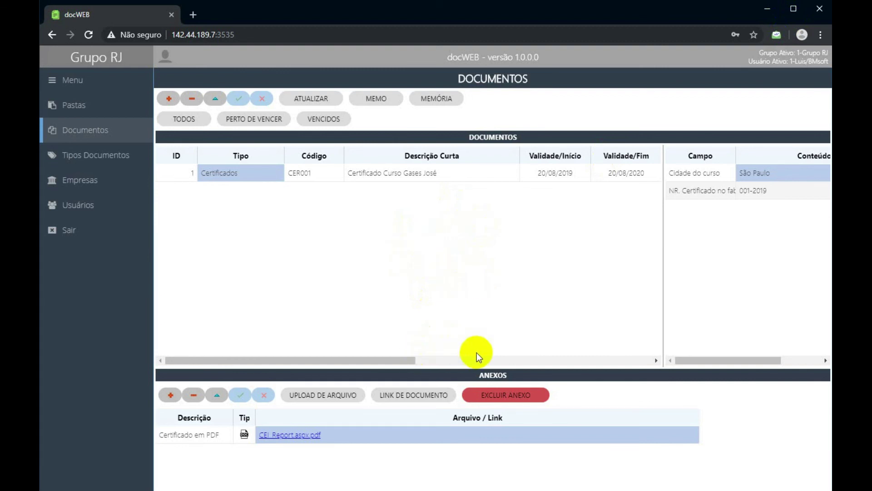
Add and save a second certificate attachment described 'Tela de exemplo' below the PDF.
click(185, 437)
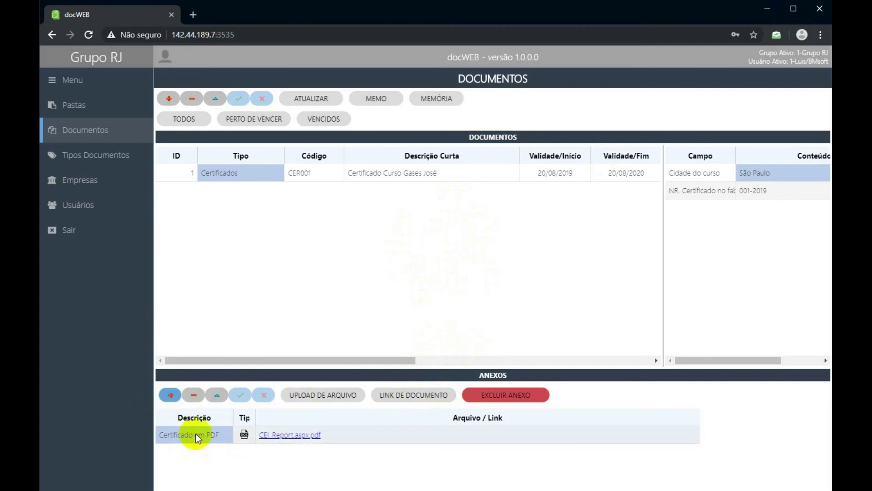
click(170, 395)
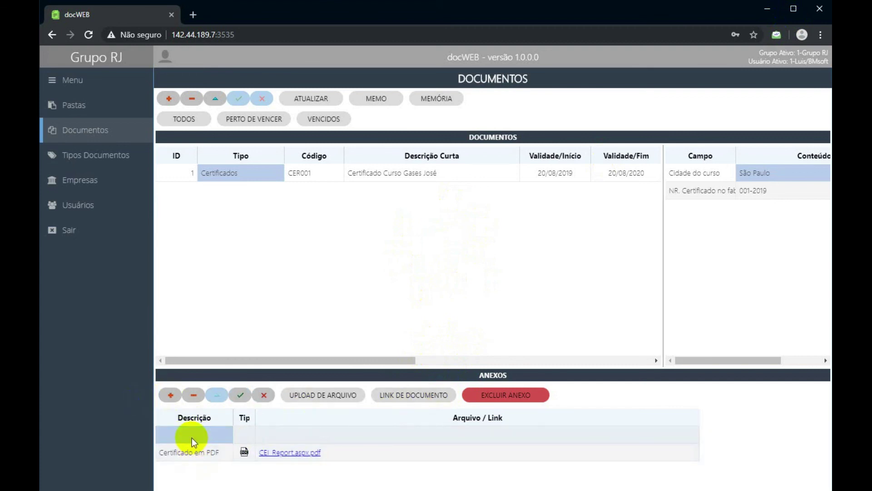
click(192, 435)
text(Tela de exemplo)
click(240, 394)
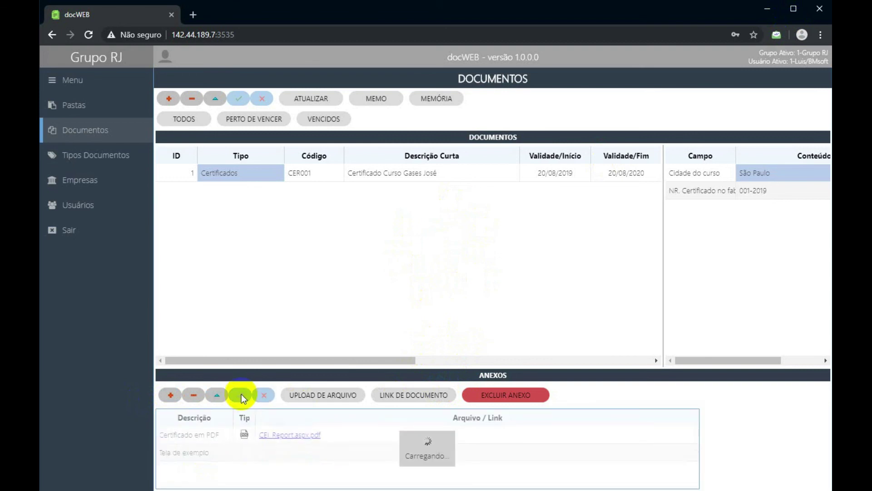
click(285, 454)
click(428, 399)
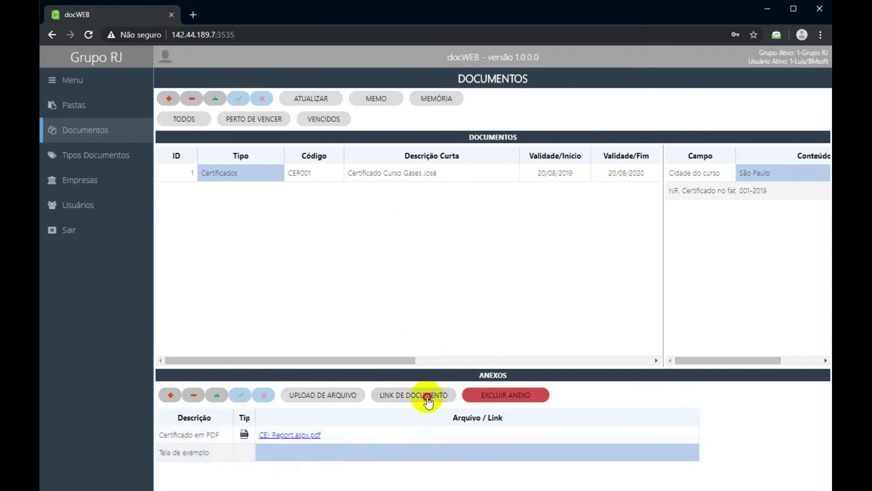
Attach the pasted Google Docs link, named 'Tela', to the Tela de exemplo attachment.
click(370, 224)
key(ctrl+v)
click(344, 278)
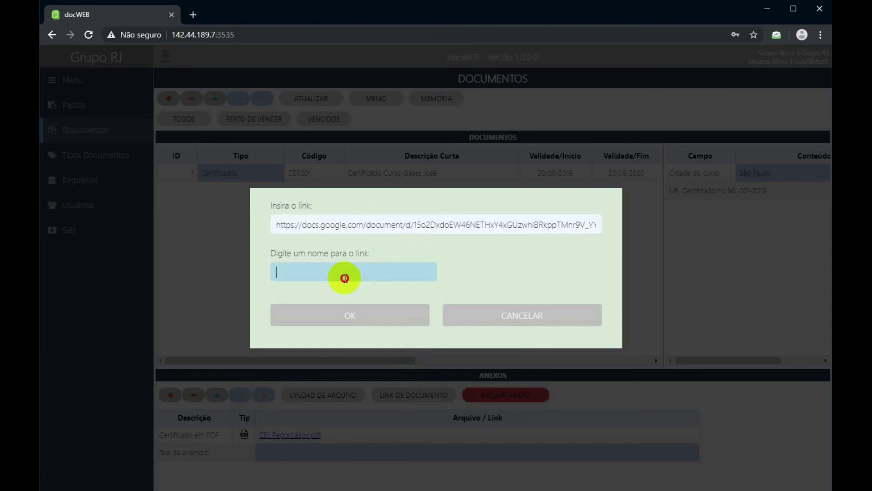
text(Tela)
click(360, 316)
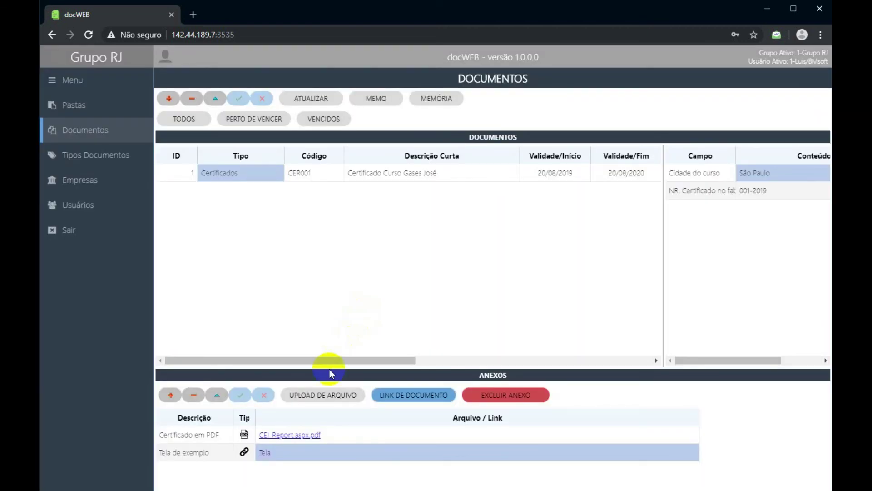
Open the certificate's PDF attachment in a new tab, then close it and return to docWeb.
click(358, 432)
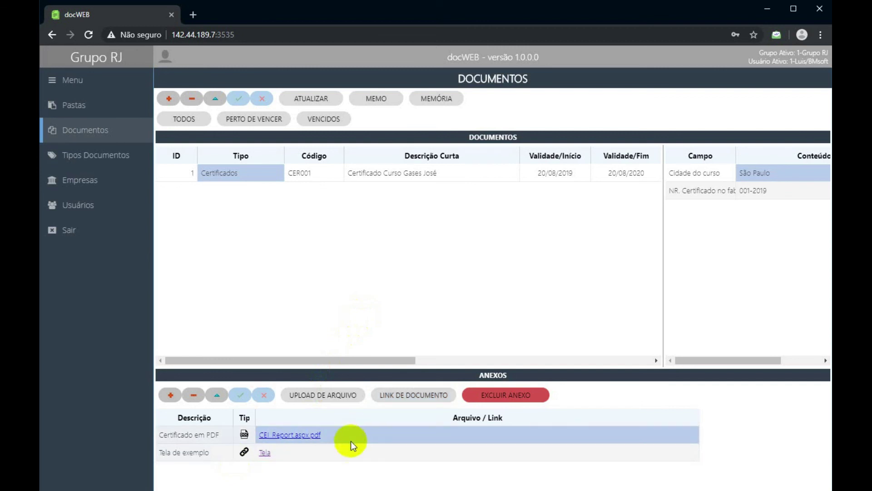
click(296, 453)
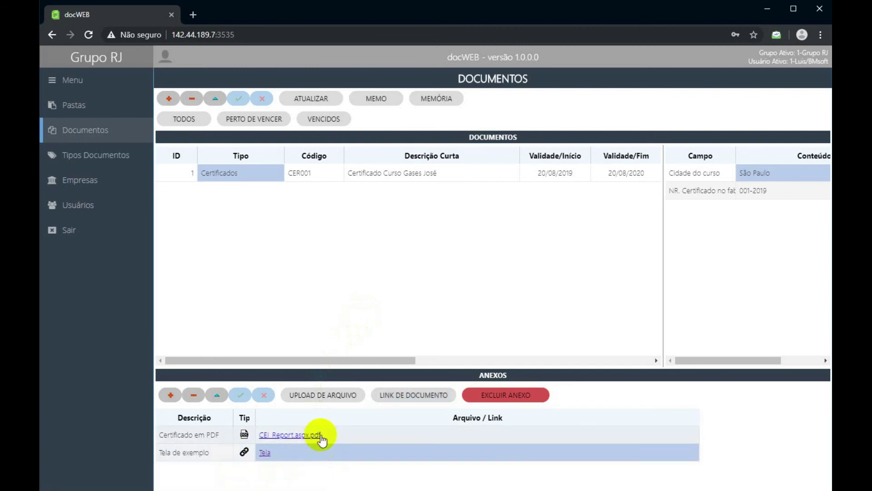
click(312, 435)
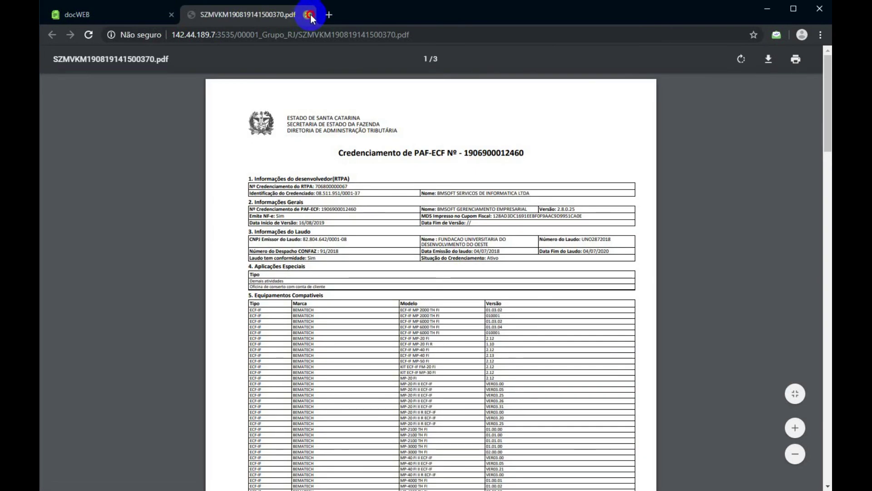
click(310, 15)
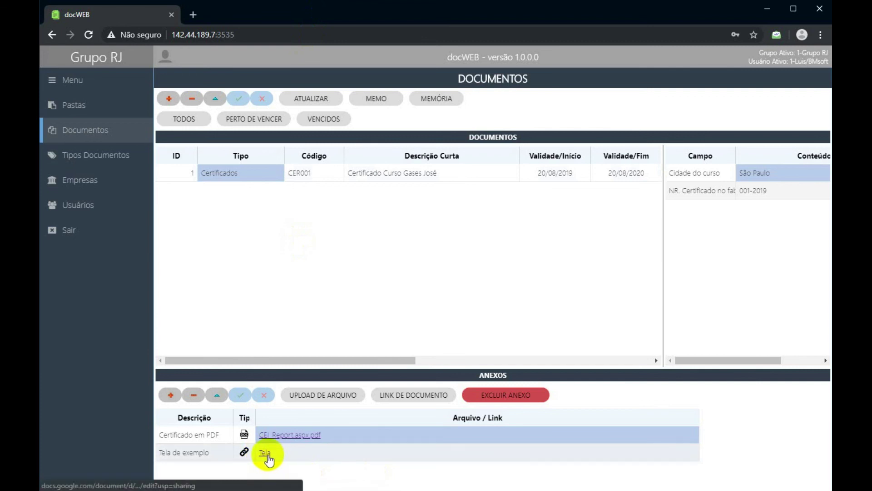
click(269, 455)
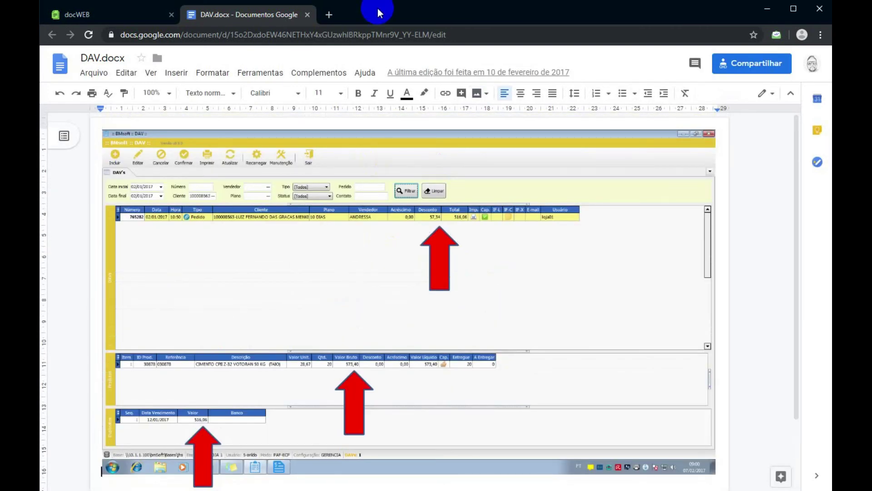
click(308, 14)
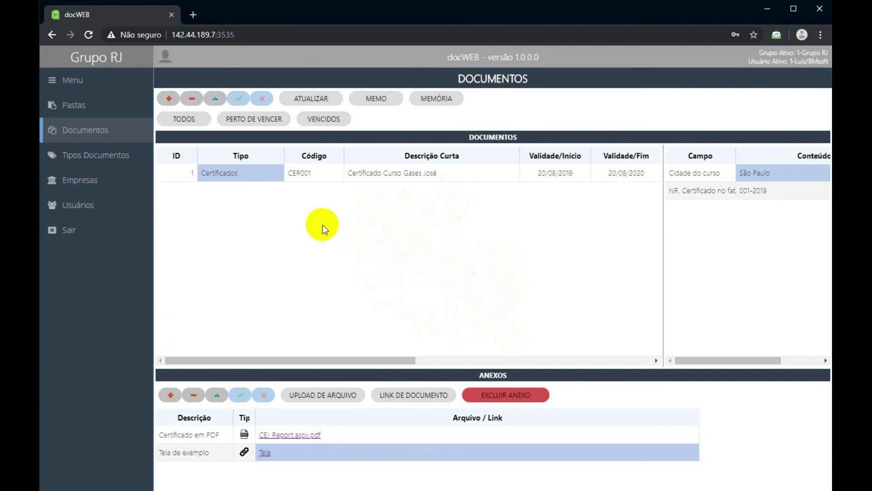
Create and save folder 5, named after the employee, on the Pastas page.
click(87, 107)
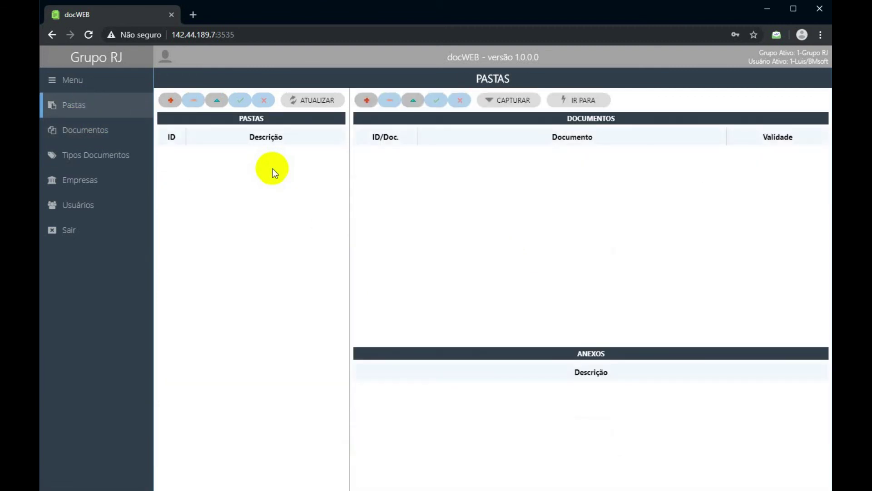
click(167, 101)
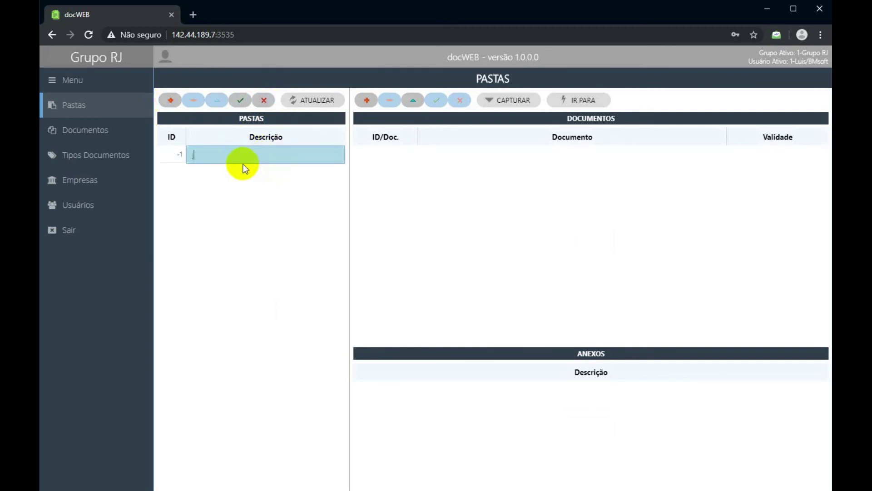
text(josee)
key(BackSpace)
key(BackSpace)
key(BackSpace)
text(sé)
click(240, 100)
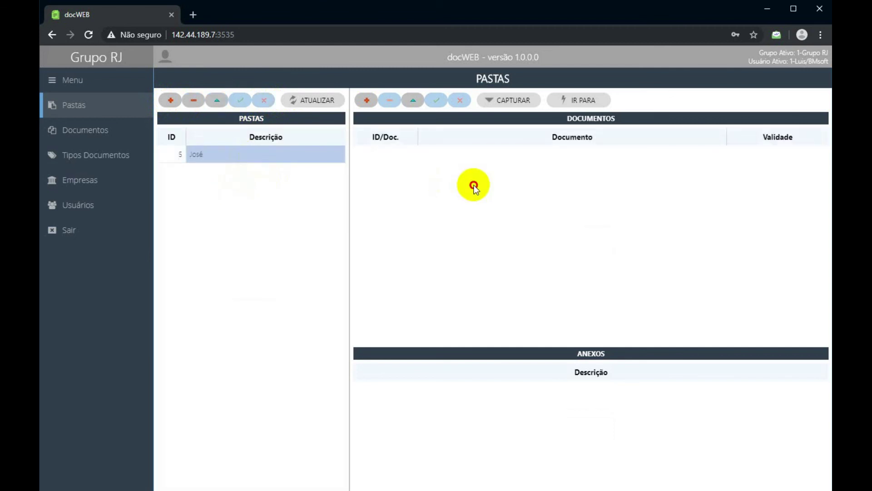
click(107, 131)
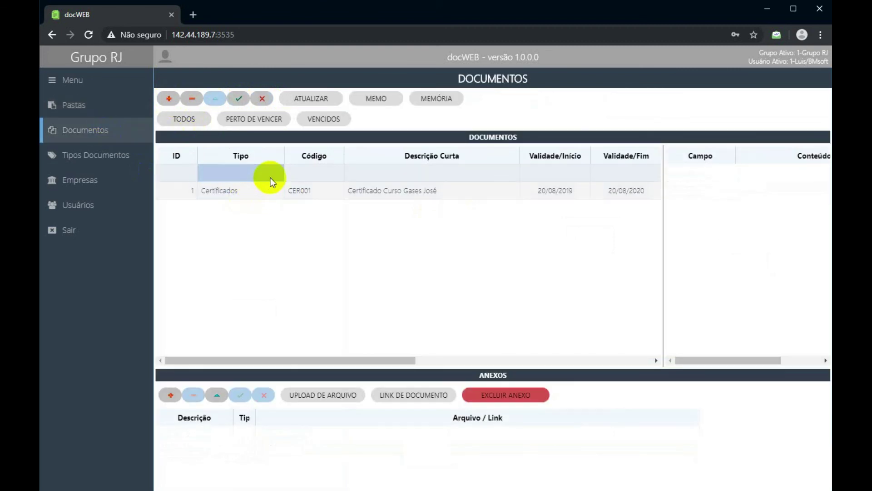
Make the new row a Ficha de Func. document with the employee's Ficha name as short description.
click(273, 175)
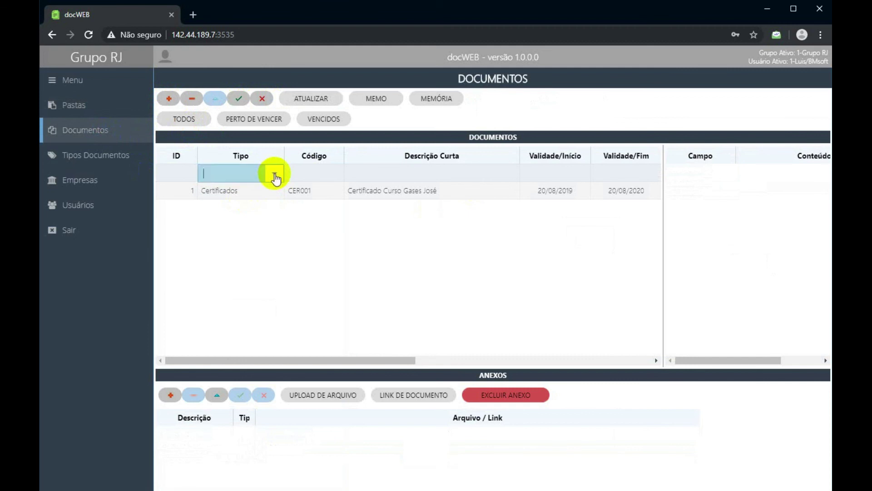
click(273, 174)
click(250, 210)
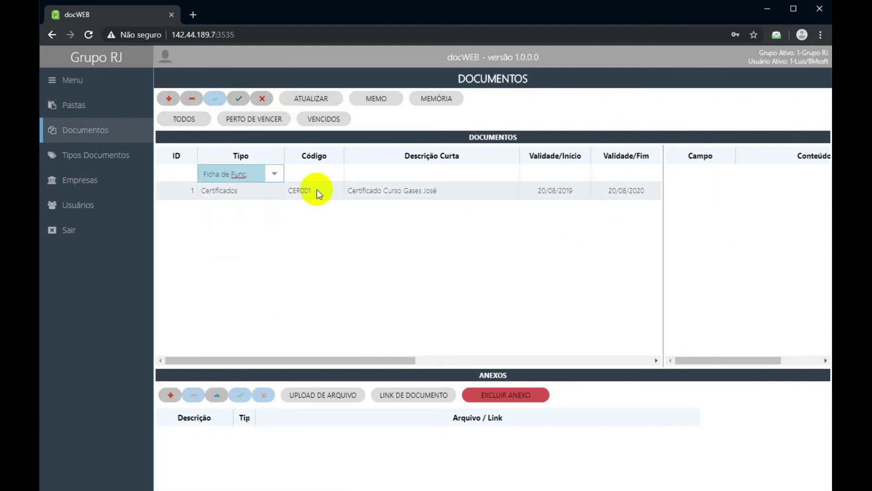
click(361, 170)
click(391, 179)
text(Ficha J)
text(ose)
text(é)
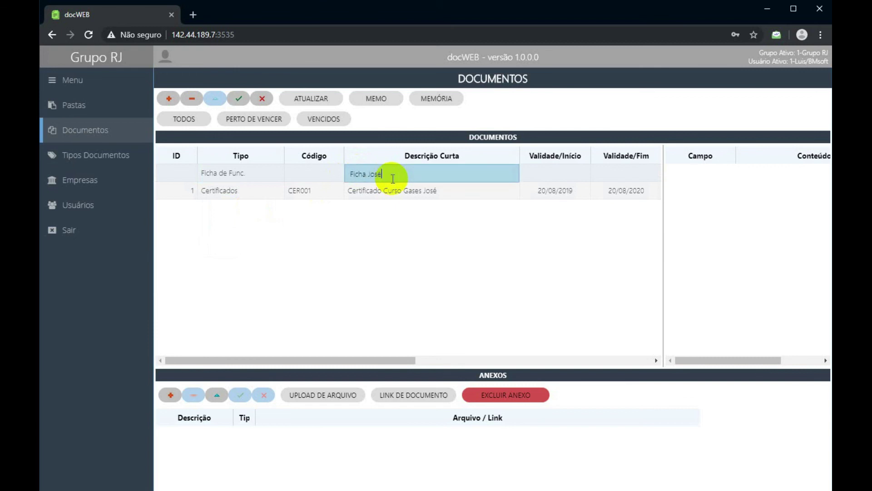
click(558, 177)
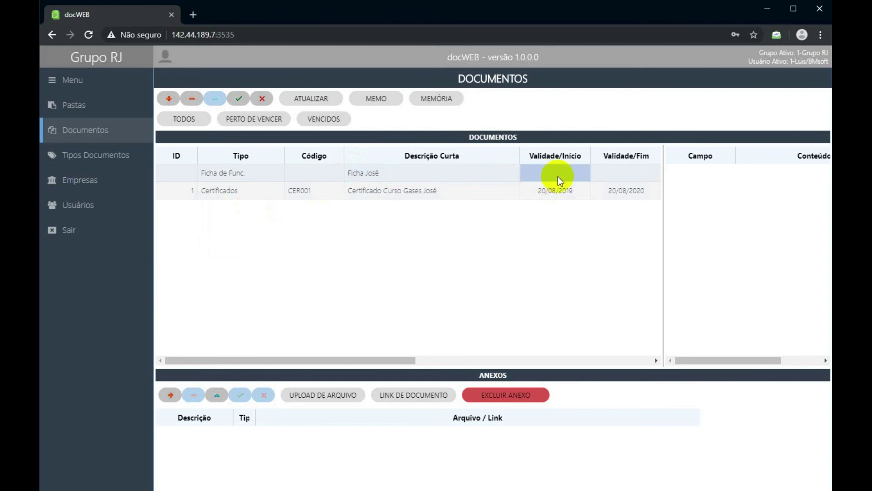
Set the document's validity start date to 01/01/2019.
click(573, 173)
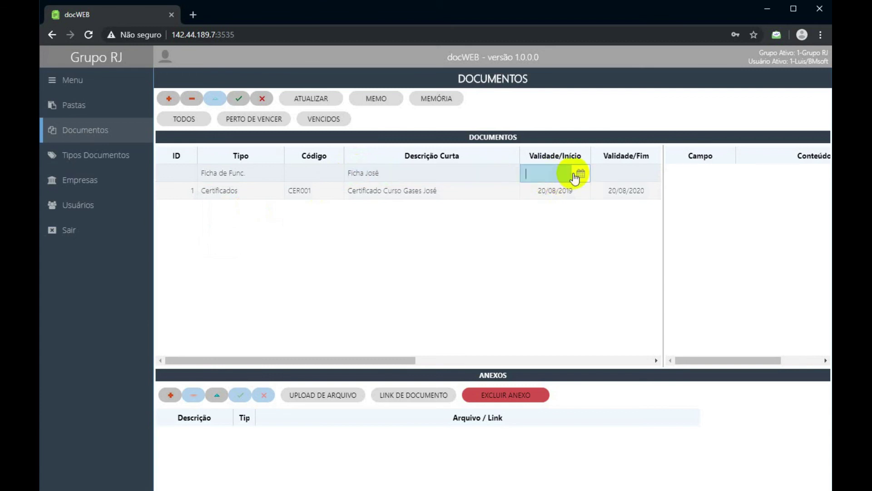
click(580, 173)
click(530, 196)
click(531, 197)
click(531, 196)
click(531, 197)
click(531, 197)
click(532, 199)
click(532, 199)
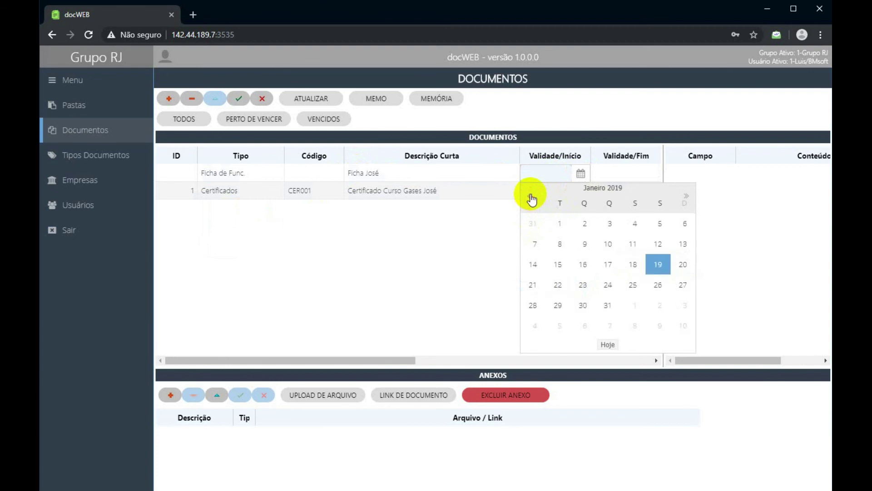
click(560, 223)
Set the validity end date to 31/12/2030 and save the document row.
click(630, 173)
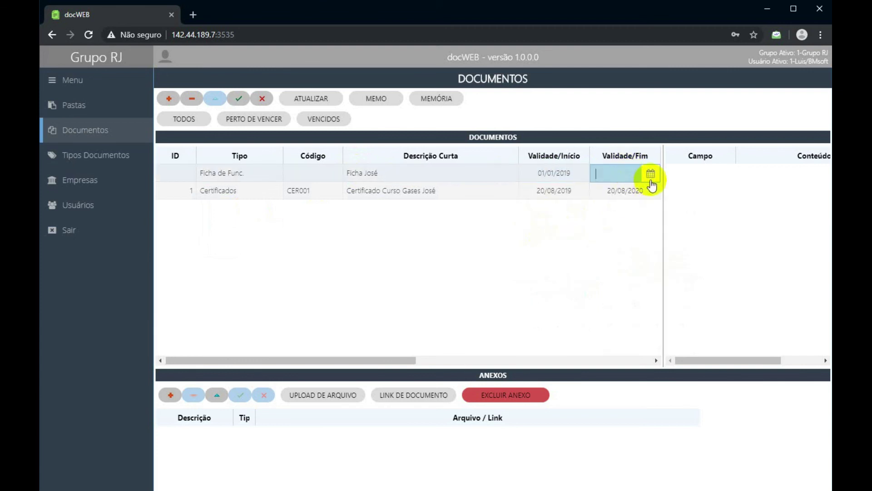
click(650, 173)
click(756, 195)
click(755, 194)
click(756, 194)
click(755, 194)
click(755, 194)
click(755, 194)
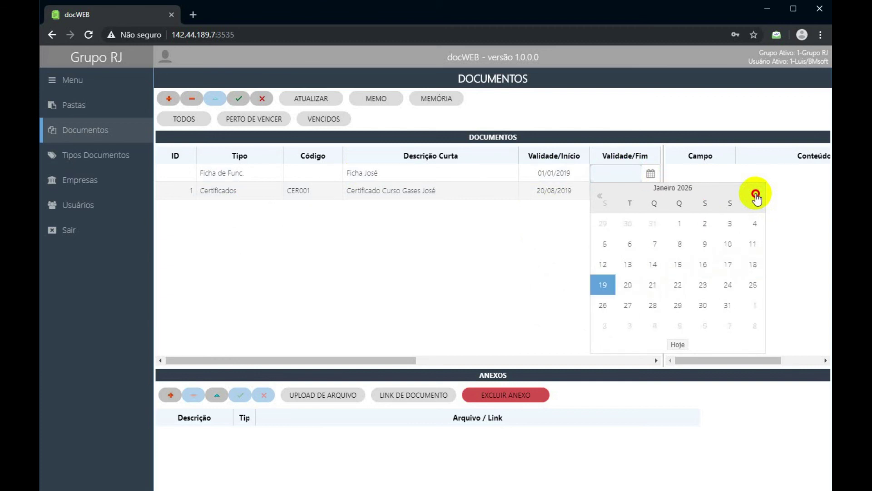
click(756, 195)
click(756, 194)
click(755, 194)
click(755, 195)
click(755, 195)
click(756, 195)
click(756, 195)
click(756, 194)
click(755, 195)
click(755, 194)
click(755, 194)
click(756, 194)
click(755, 195)
click(755, 194)
click(755, 195)
click(756, 195)
click(756, 195)
click(755, 195)
click(756, 194)
click(755, 194)
click(755, 195)
click(756, 195)
click(756, 195)
click(756, 194)
click(755, 195)
click(756, 194)
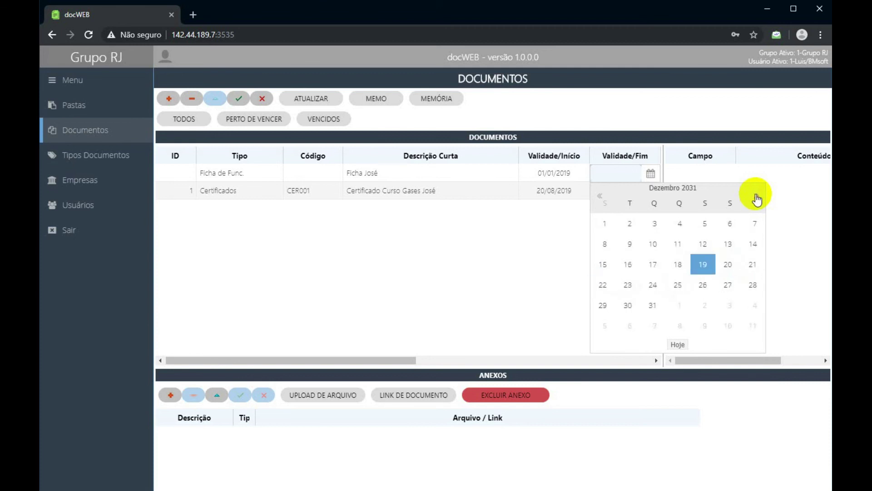
click(601, 196)
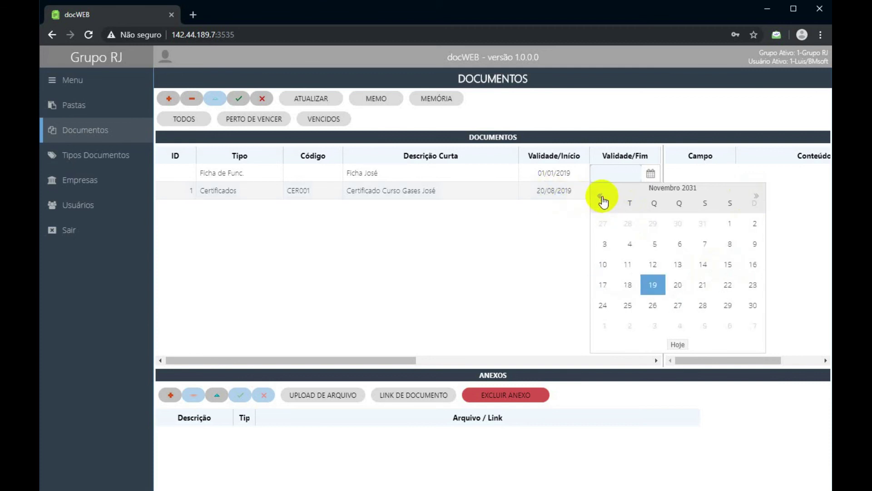
click(600, 197)
click(600, 196)
click(601, 196)
click(601, 197)
click(601, 196)
click(600, 196)
click(600, 196)
click(601, 196)
click(601, 196)
click(601, 196)
click(601, 196)
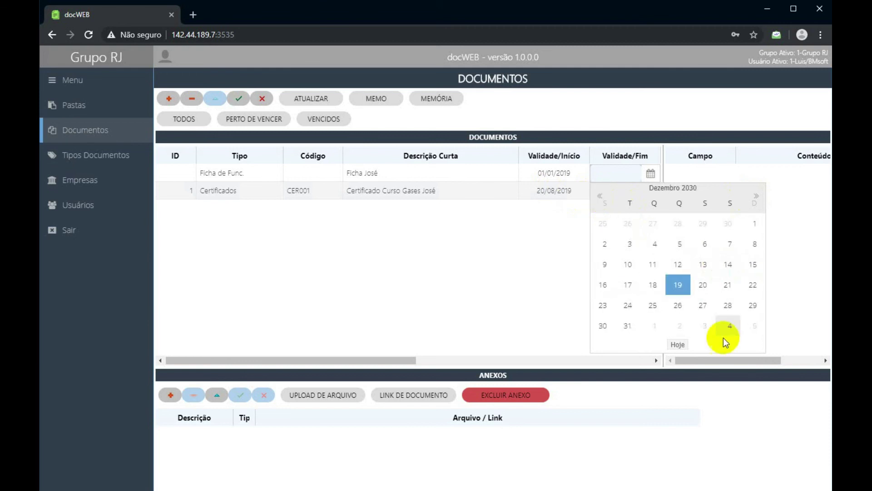
click(627, 326)
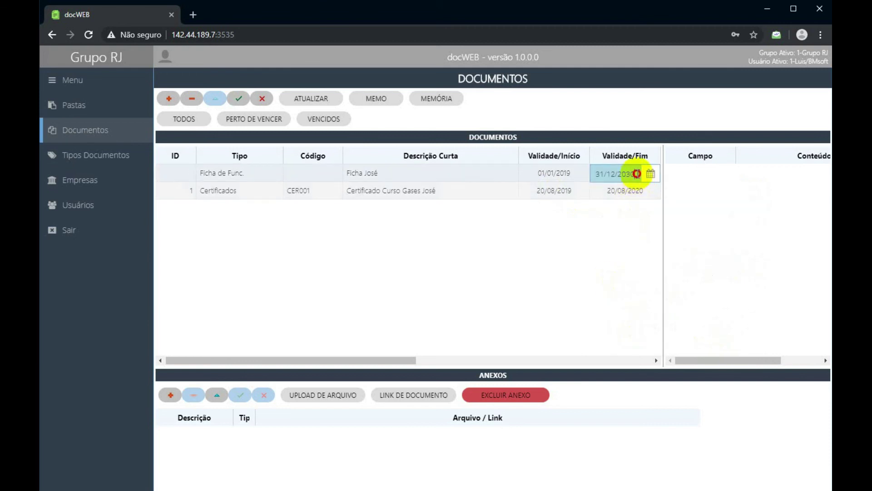
text(31)
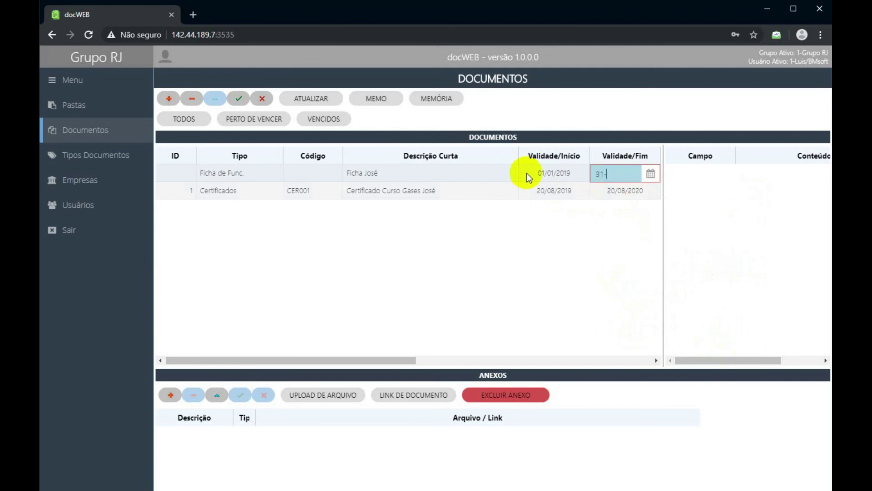
text(/12/2030)
key(Return)
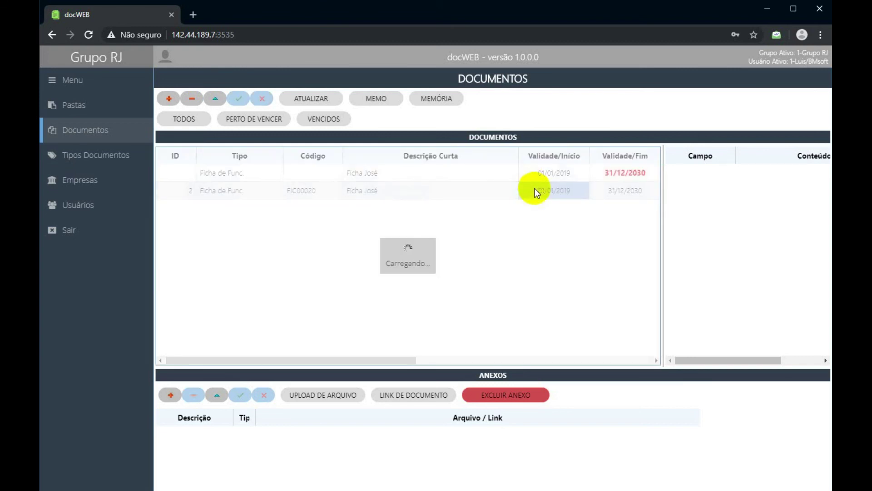
click(552, 179)
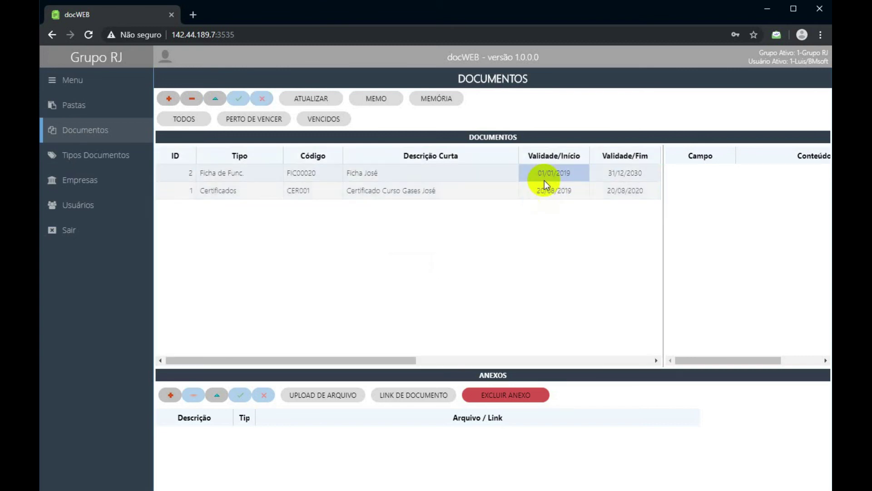
Add a new Ficha de Func. document with the second employee's Ficha name as description.
click(247, 191)
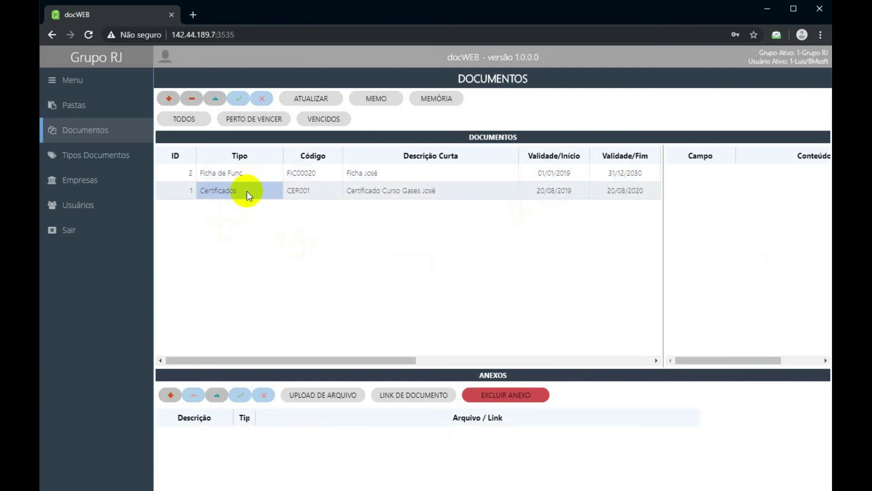
click(402, 188)
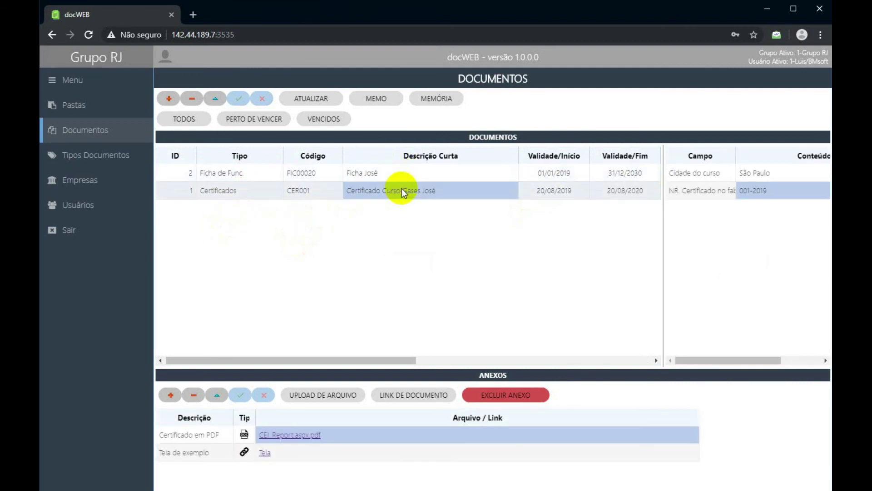
click(168, 98)
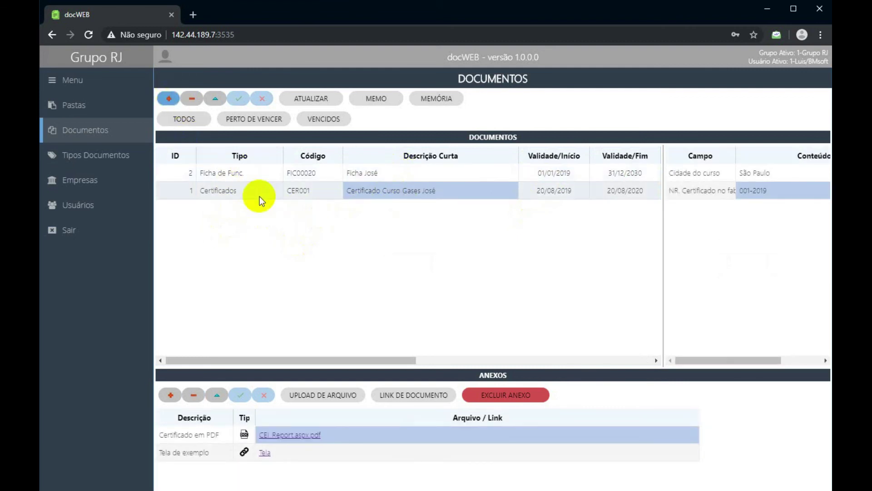
text(Ficha de Func.)
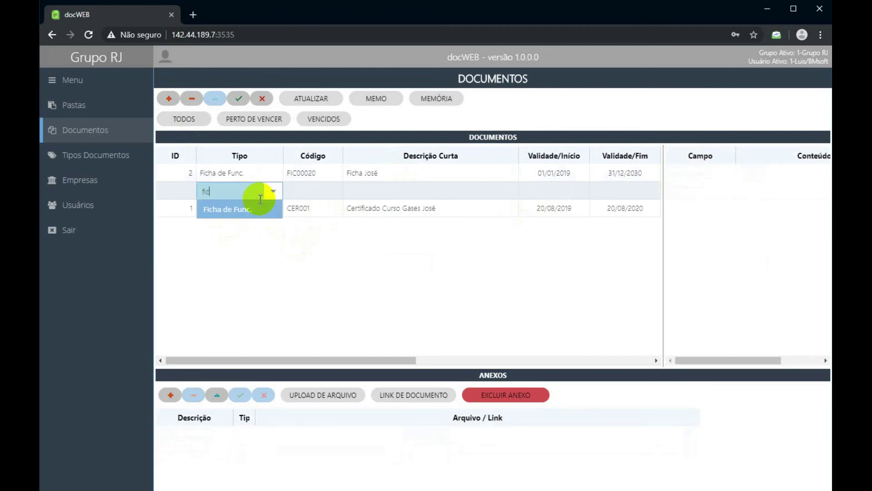
key(Tab)
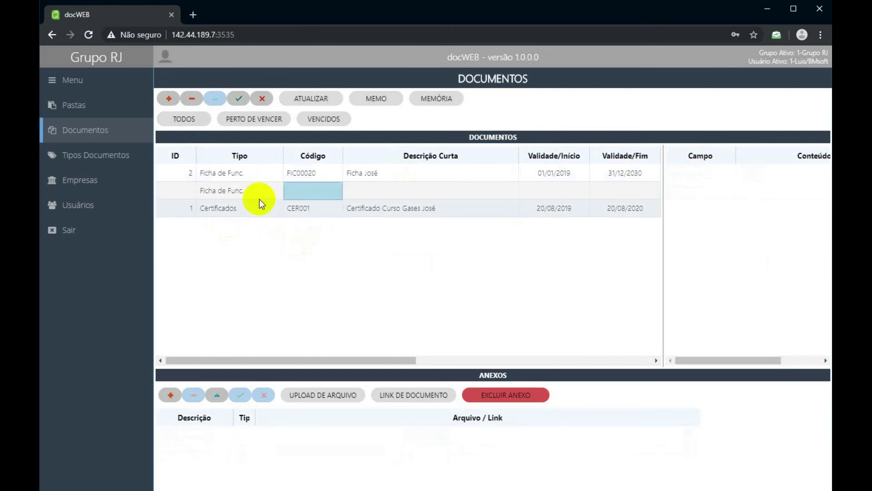
key(Tab)
text(Ficha João)
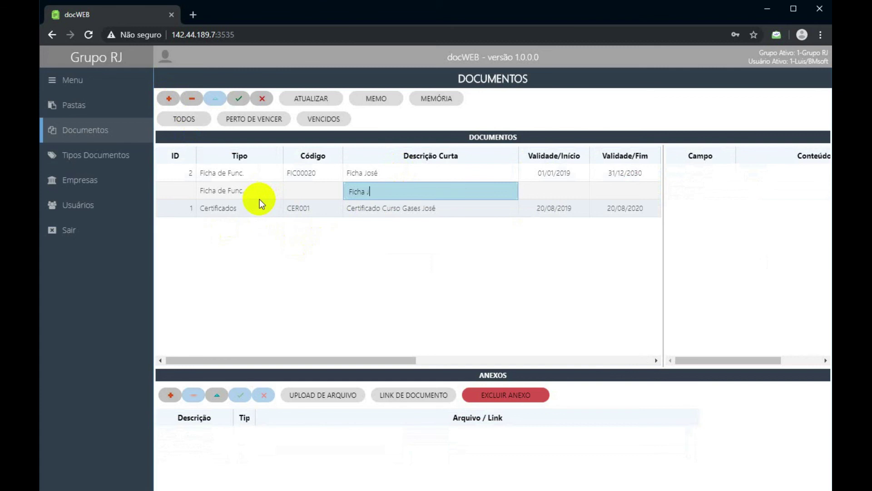
key(BackSpace)
key(BackSpace)
text(ão)
key(Tab)
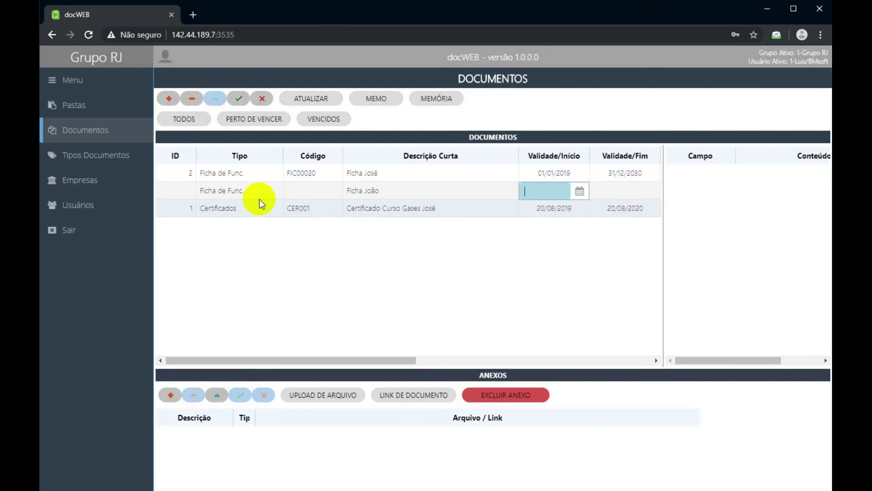
Give it validity 01/08/2018 to 31/12/2030 and save the new document.
text(01/08/2019)
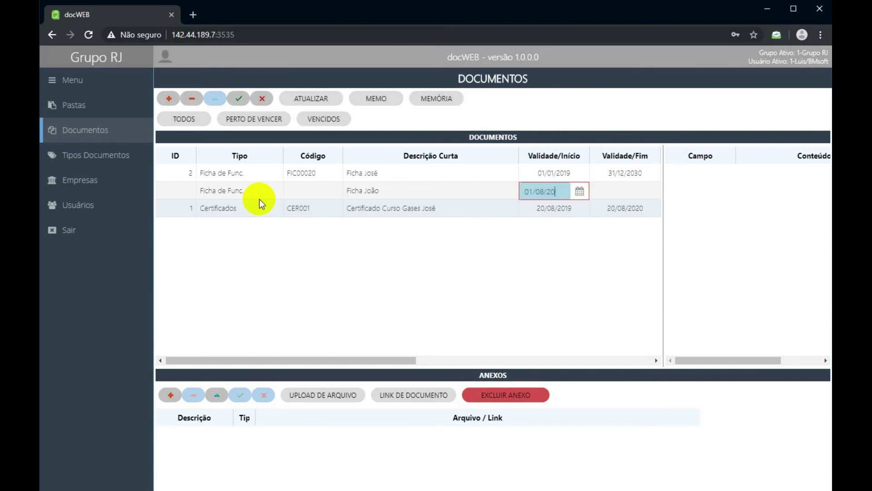
key(BackSpace)
text(8)
key(Tab)
text(31/12/2030)
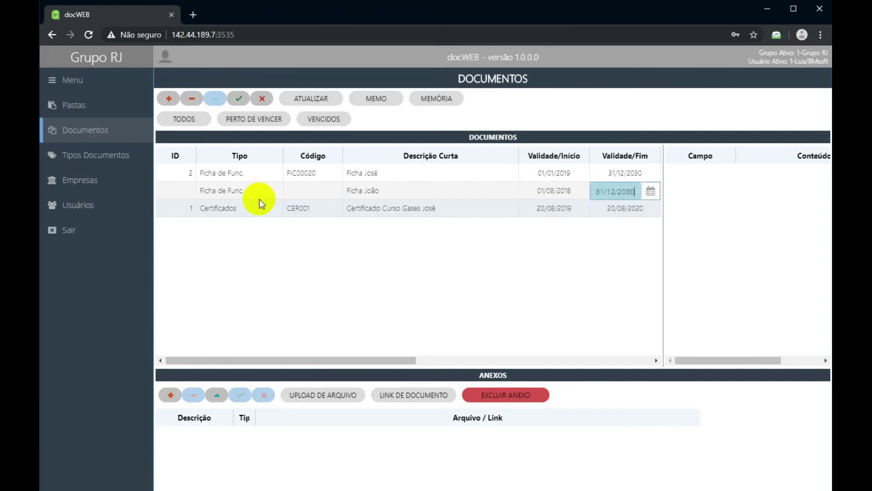
key(Return)
click(236, 98)
click(298, 176)
click(384, 192)
click(384, 209)
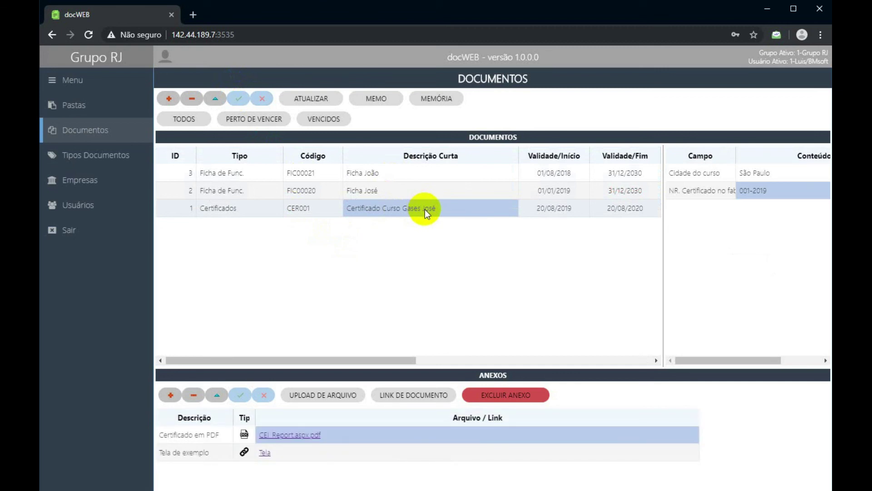
Visit Pastas, revisit the documents list, then return to the Pastas screen with the employee folder listed.
key(Up)
key(Up)
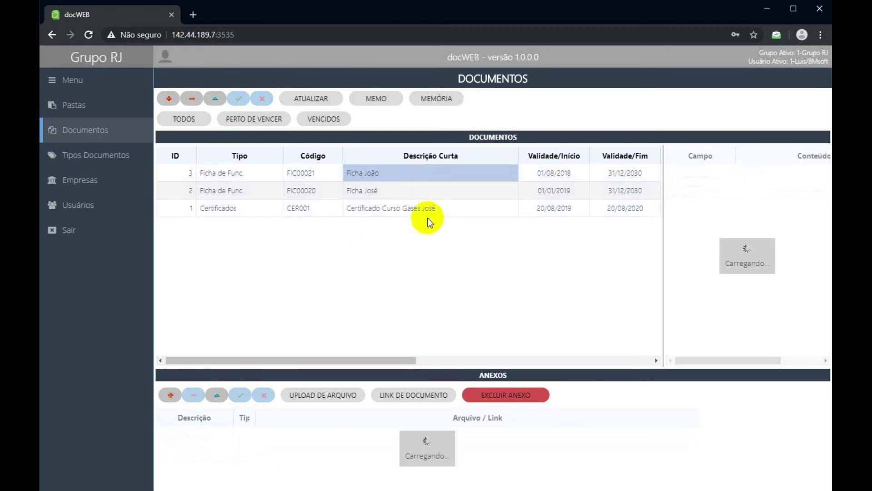
click(83, 107)
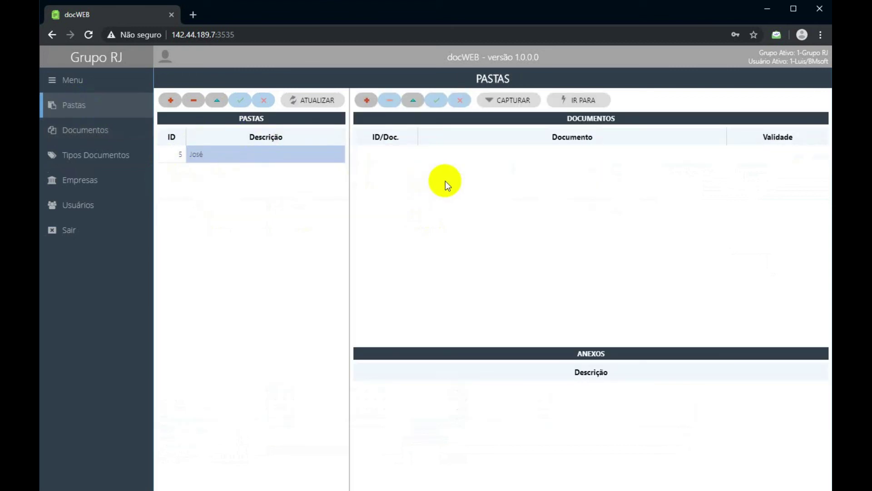
click(367, 100)
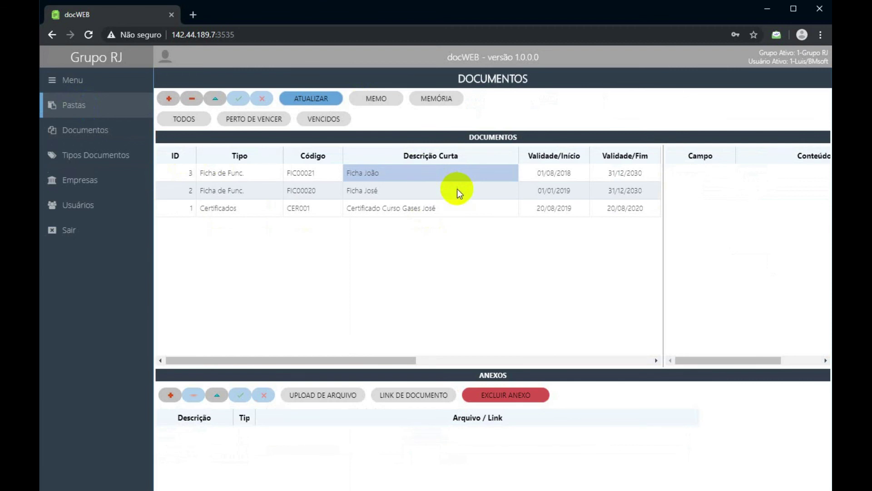
click(396, 192)
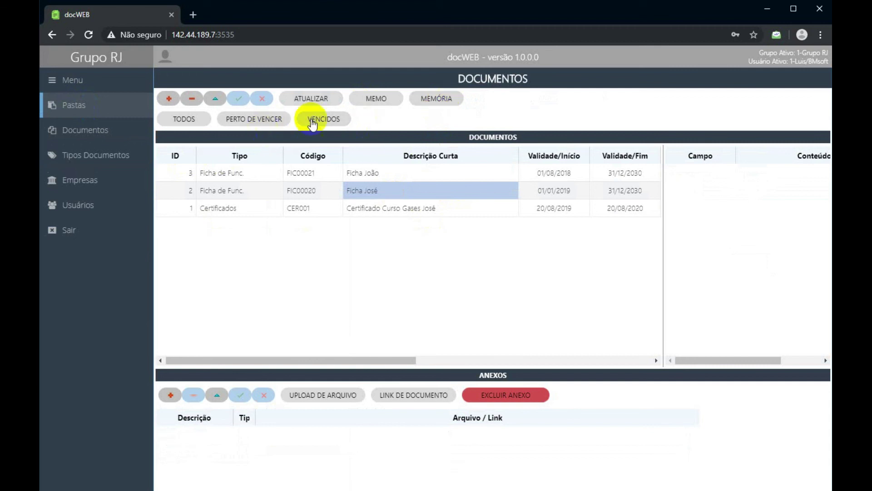
click(440, 99)
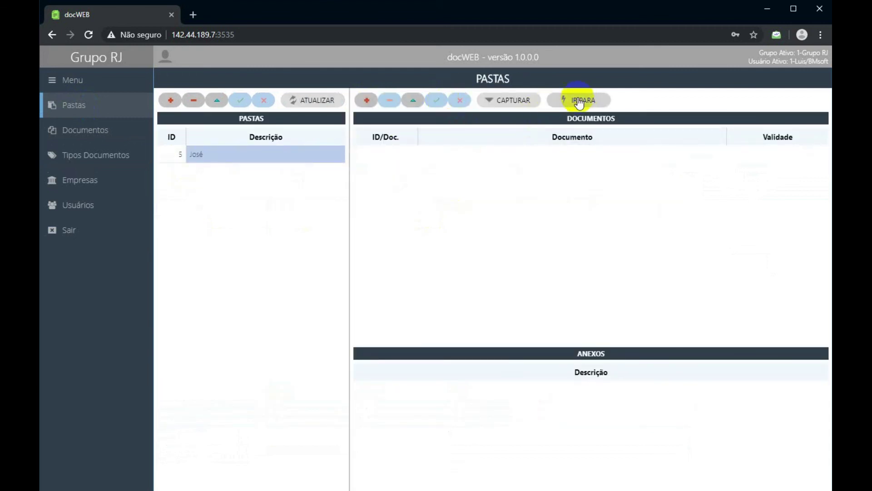
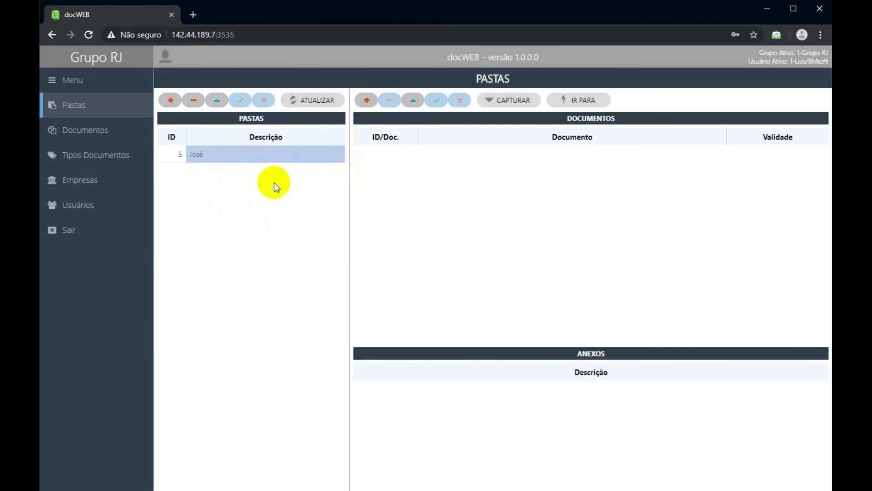
Capture Ficha José into the José folder.
click(260, 156)
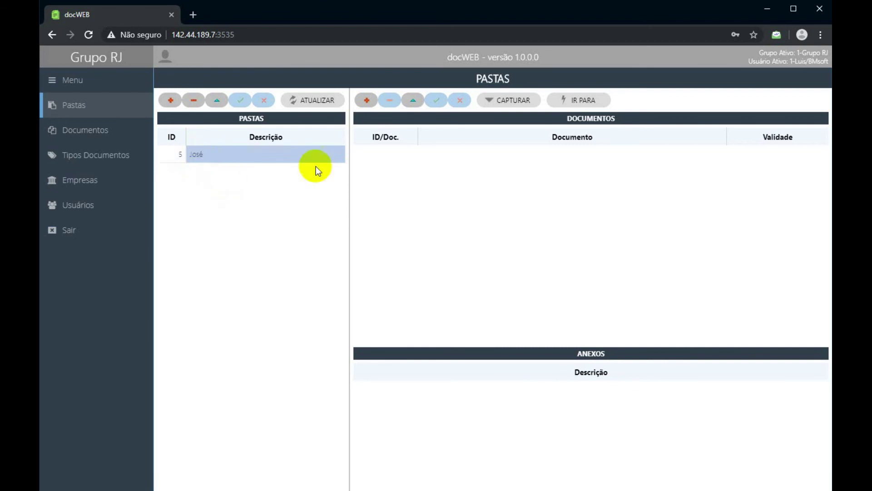
click(367, 102)
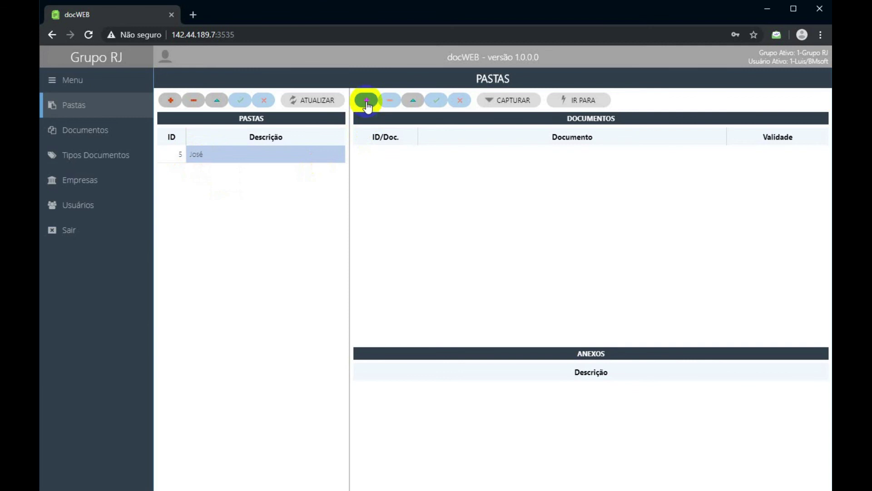
click(367, 101)
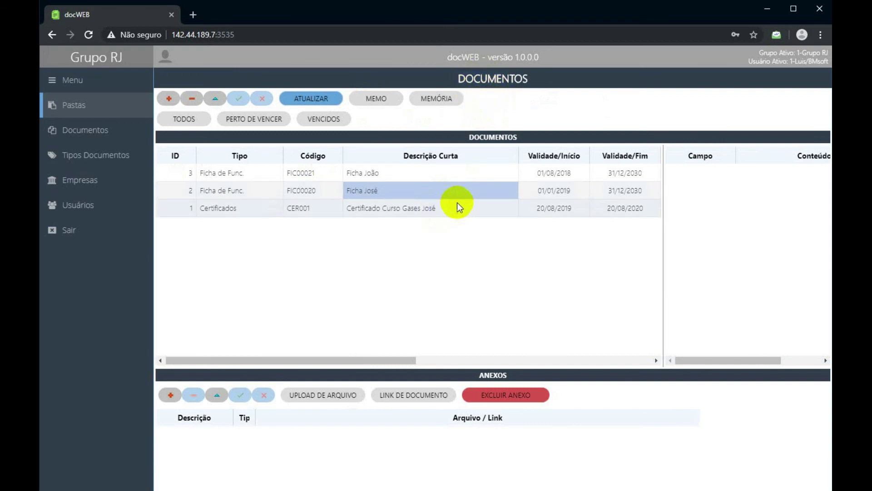
click(367, 209)
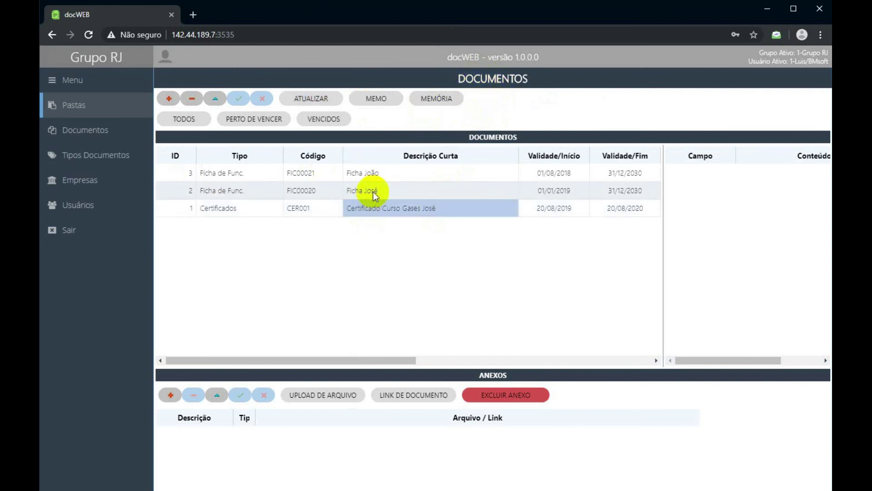
click(374, 191)
click(434, 101)
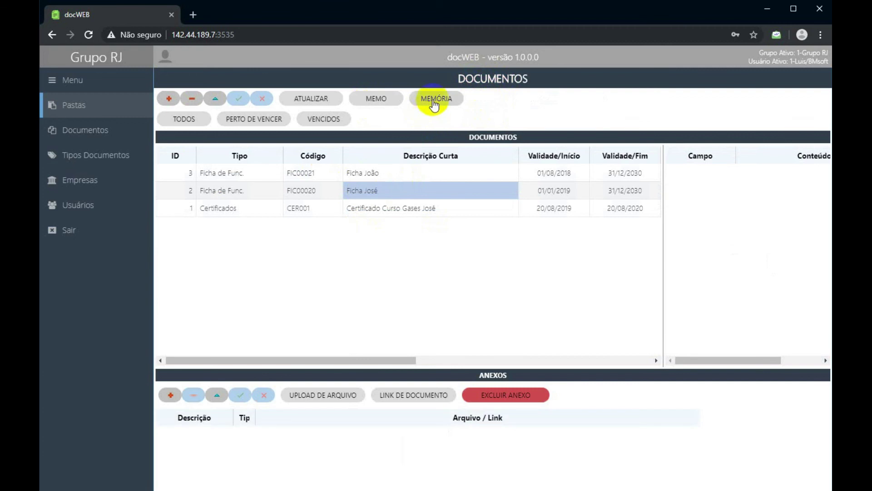
click(523, 103)
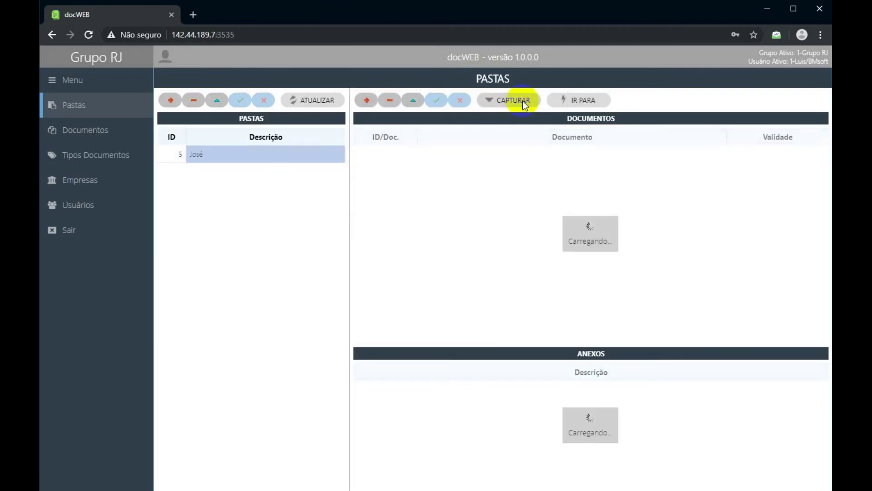
click(445, 153)
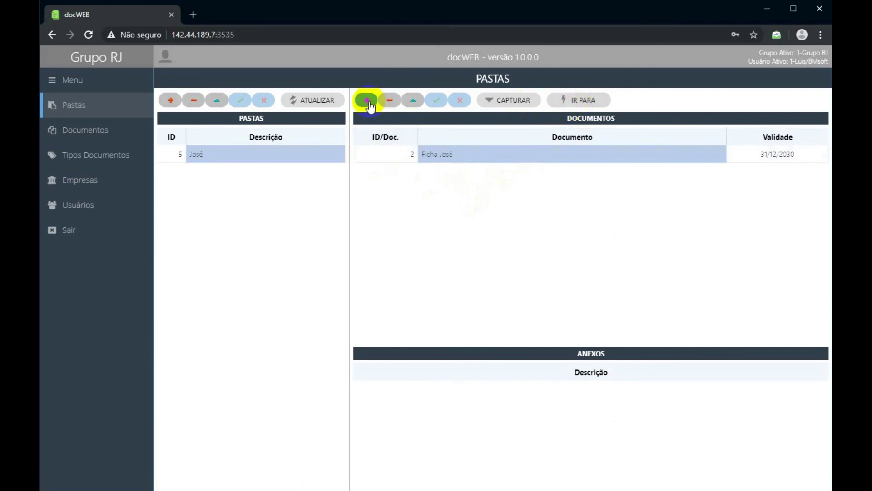
Capture Certificado Curso Gases José into the José folder as well.
click(366, 208)
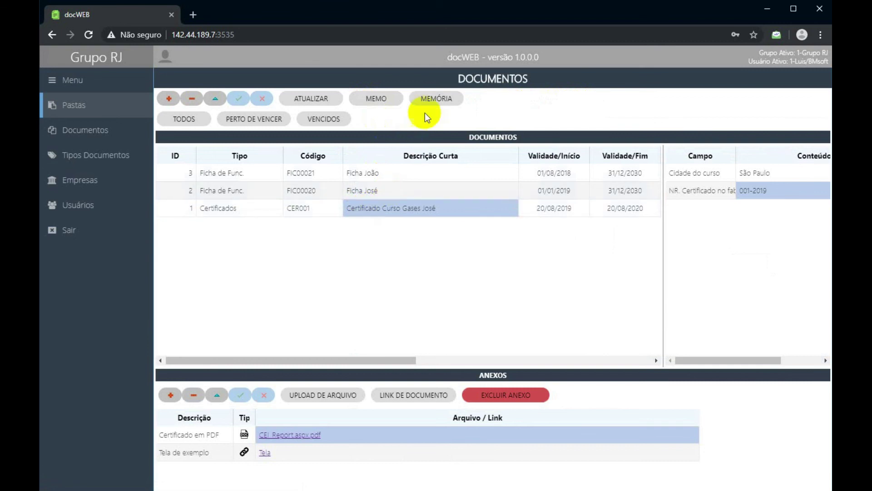
click(436, 98)
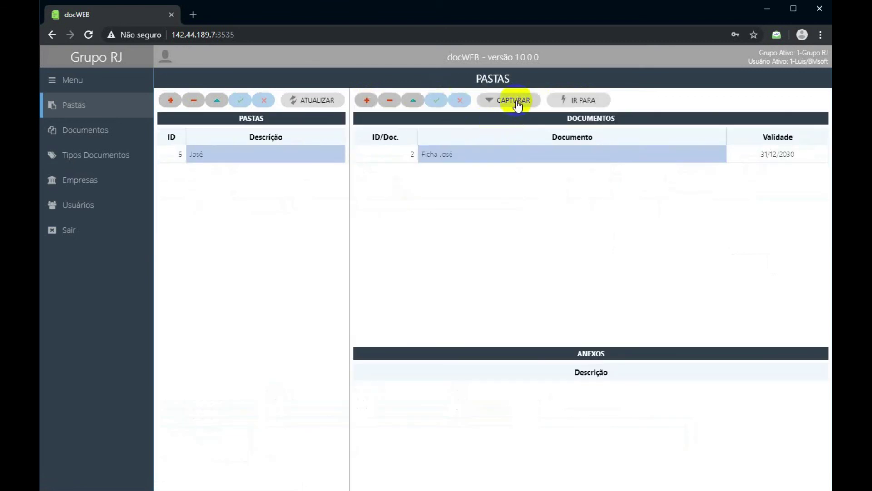
click(516, 102)
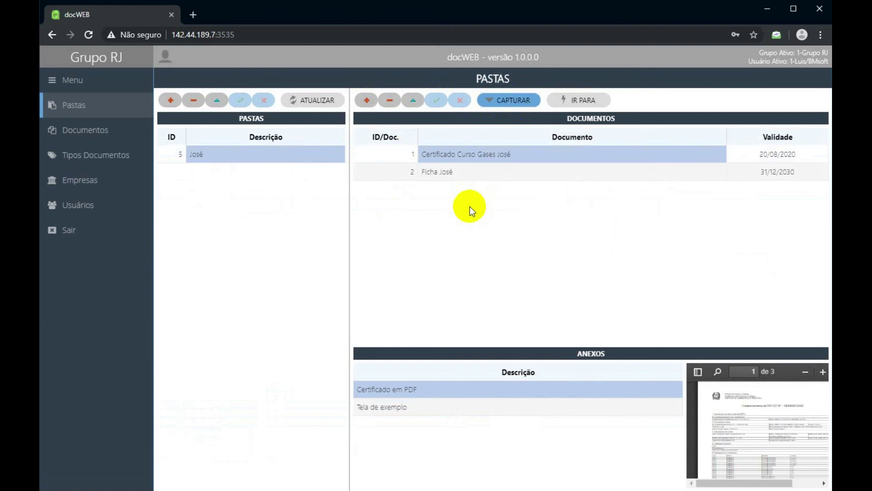
click(214, 152)
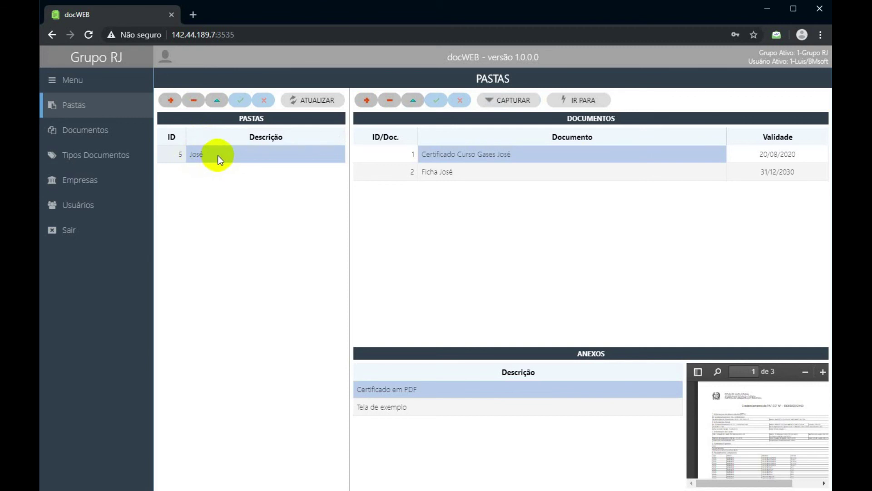
click(452, 172)
click(461, 154)
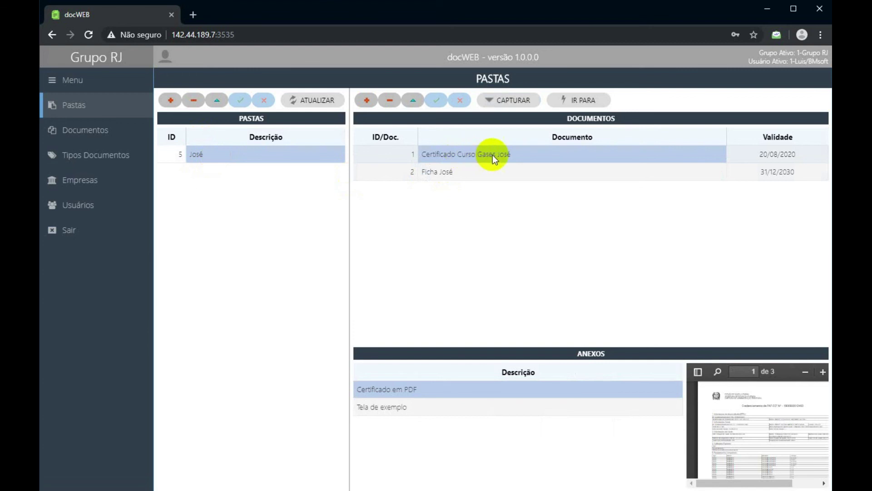
click(437, 172)
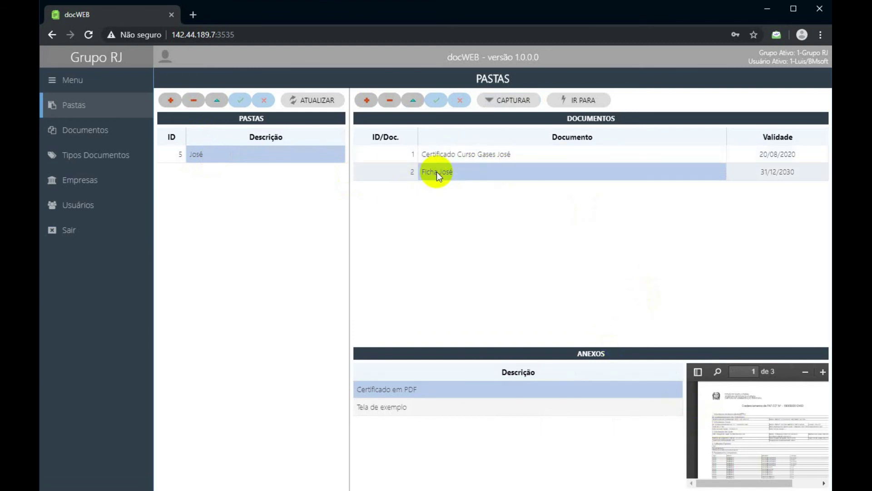
click(543, 155)
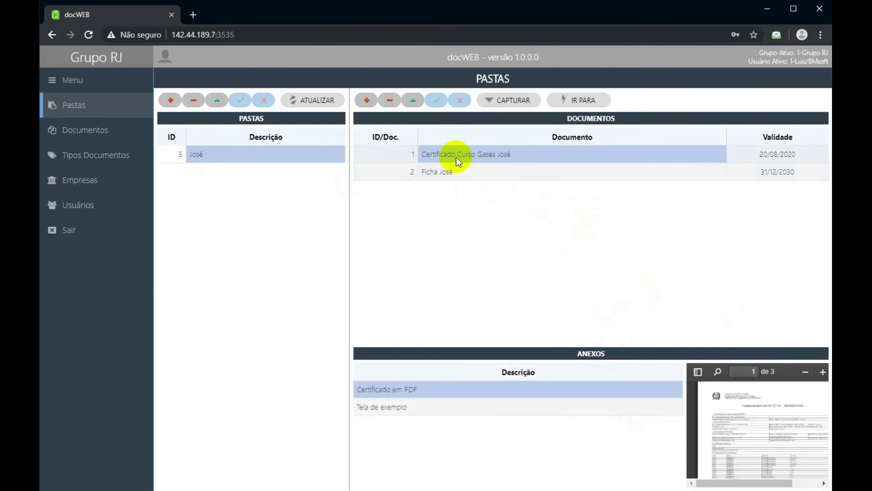
click(430, 405)
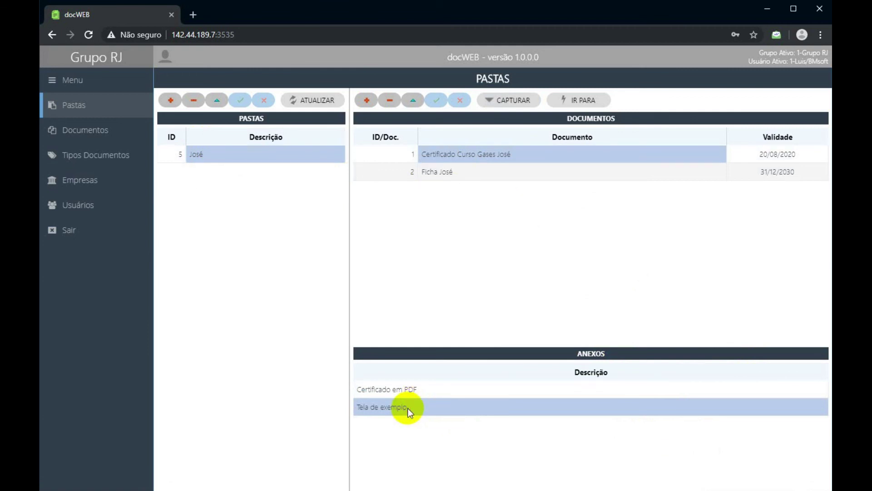
double_click(408, 408)
click(424, 394)
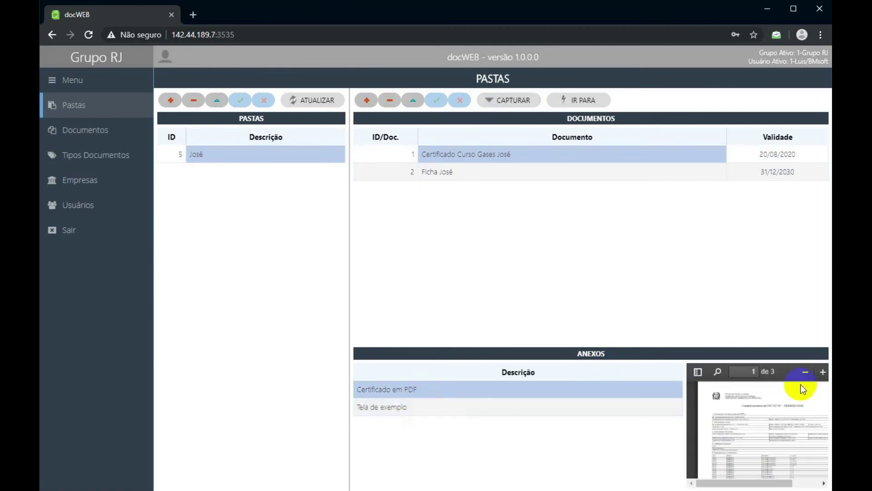
scroll(764, 435, down, 5)
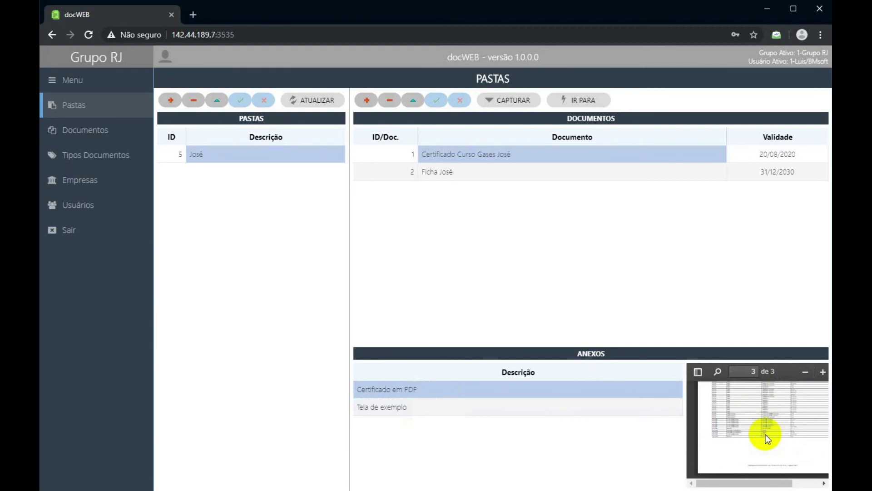
scroll(765, 435, down, 3)
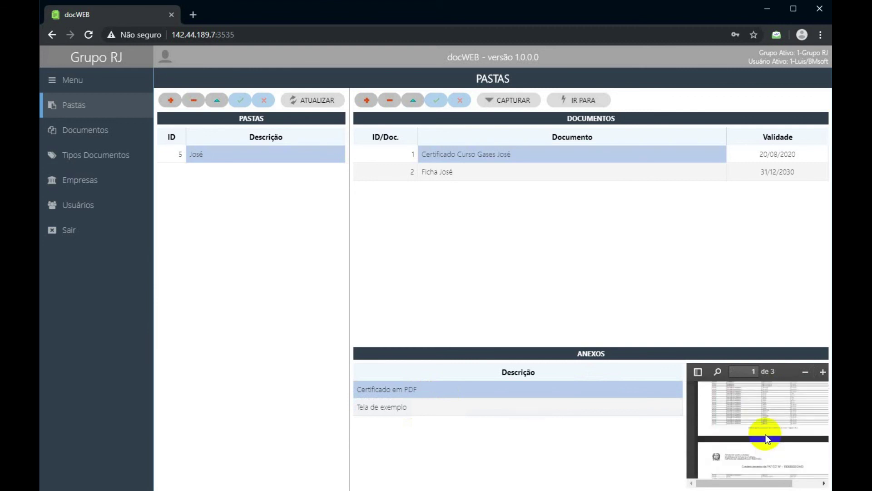
click(465, 406)
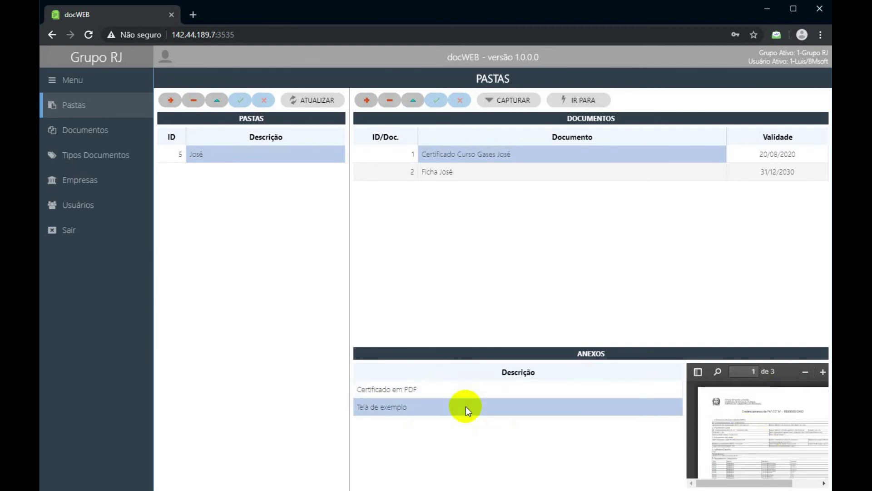
click(583, 392)
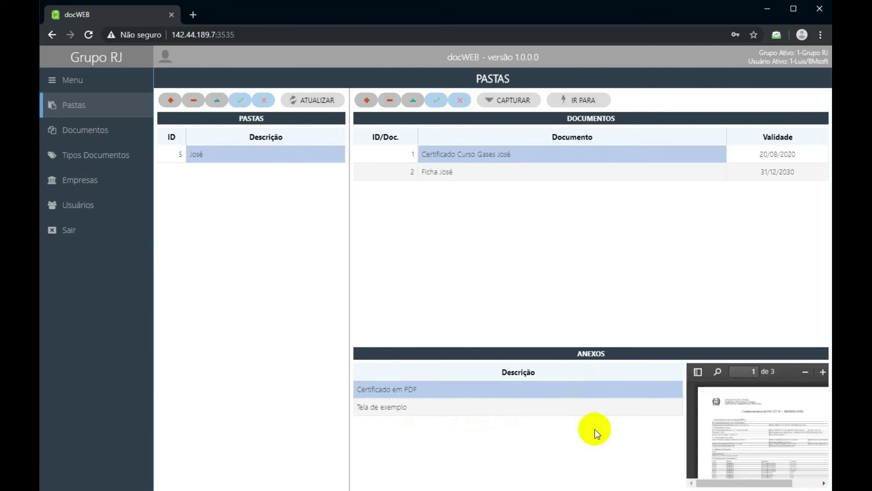
click(440, 402)
click(440, 392)
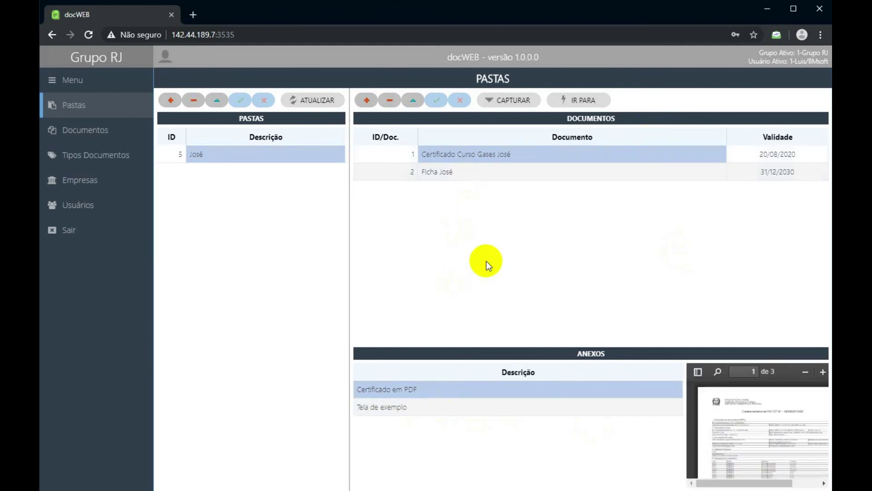
click(434, 174)
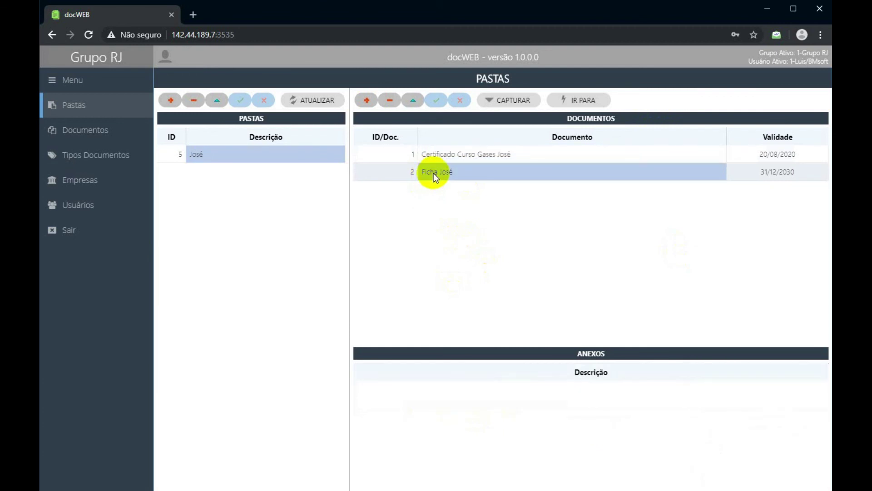
click(443, 156)
click(440, 172)
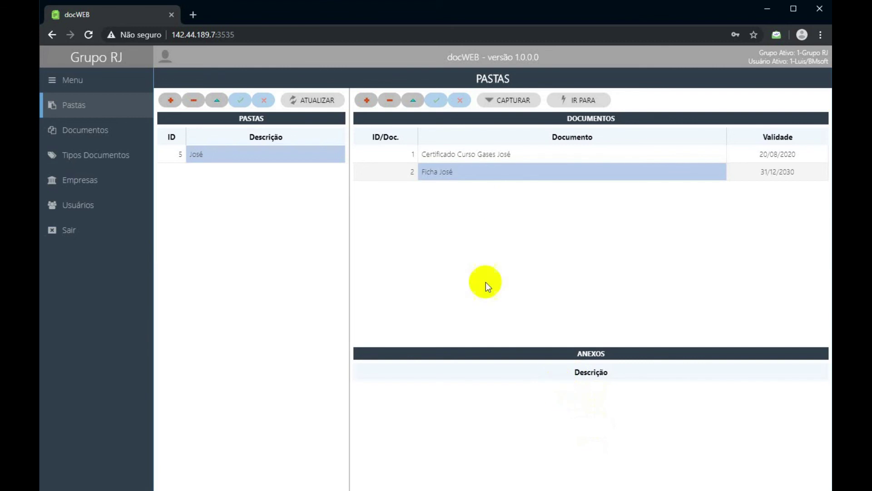
click(473, 160)
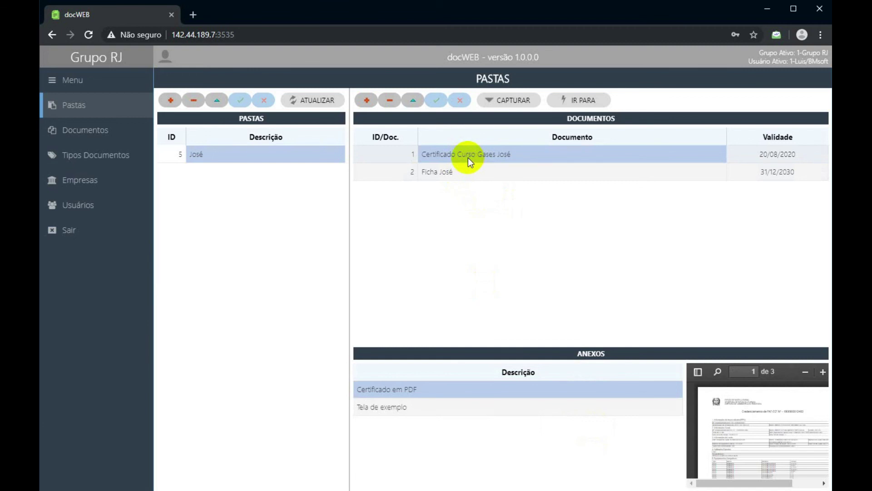
click(775, 150)
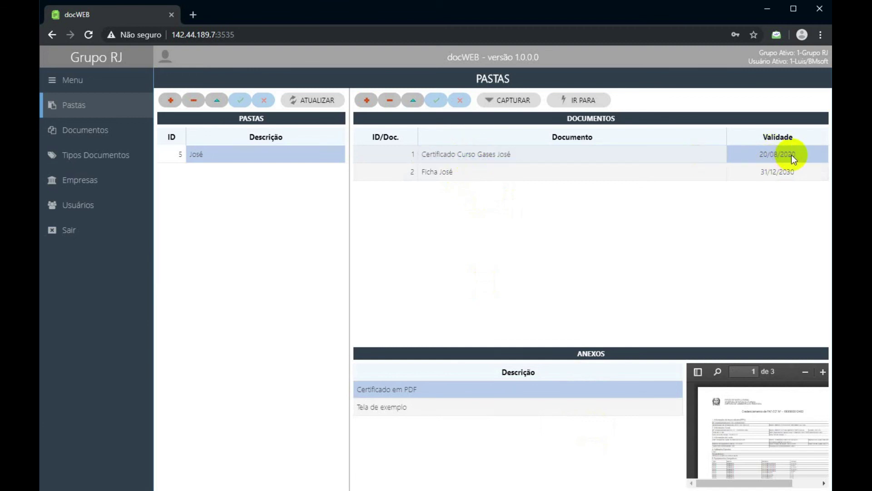
click(390, 102)
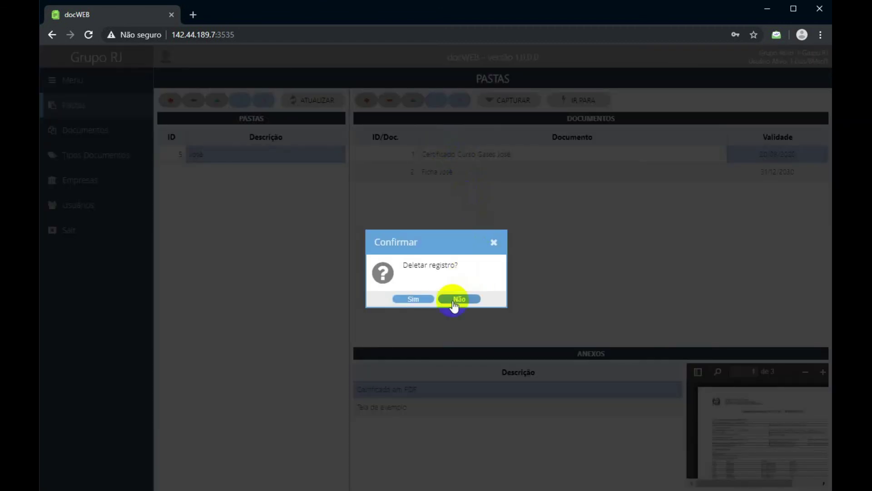
Cancel the deletion, keeping both documents, and review the José folder's certificate and Ficha José.
click(453, 300)
click(460, 157)
click(466, 177)
click(465, 159)
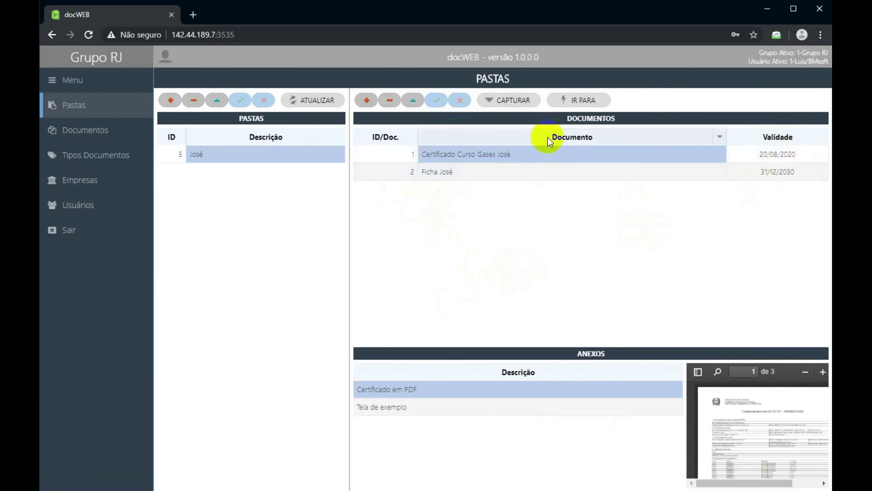
click(579, 100)
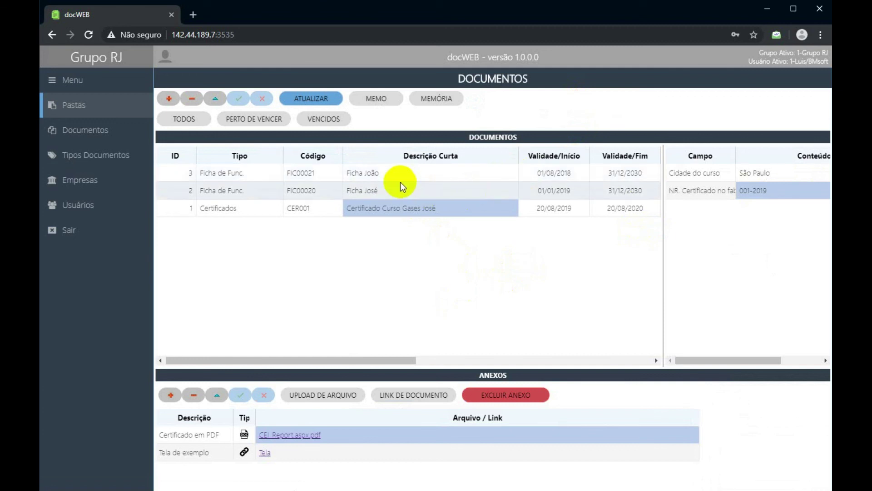
click(380, 175)
click(382, 192)
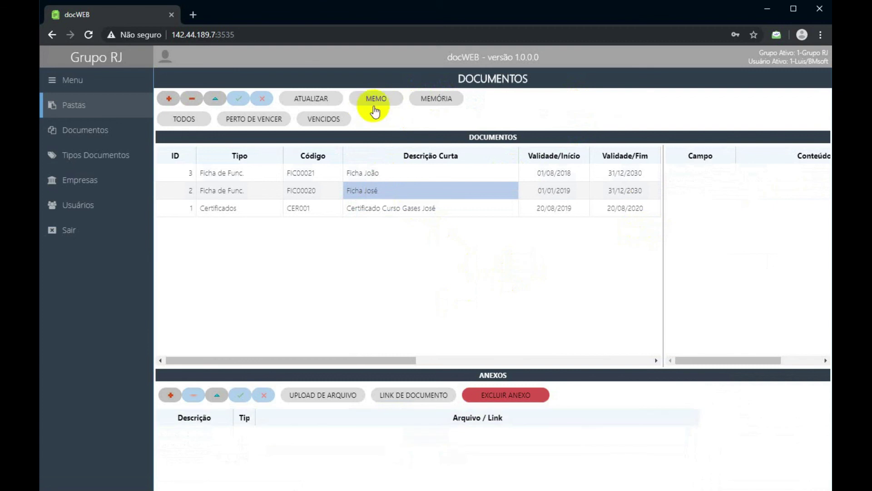
click(430, 101)
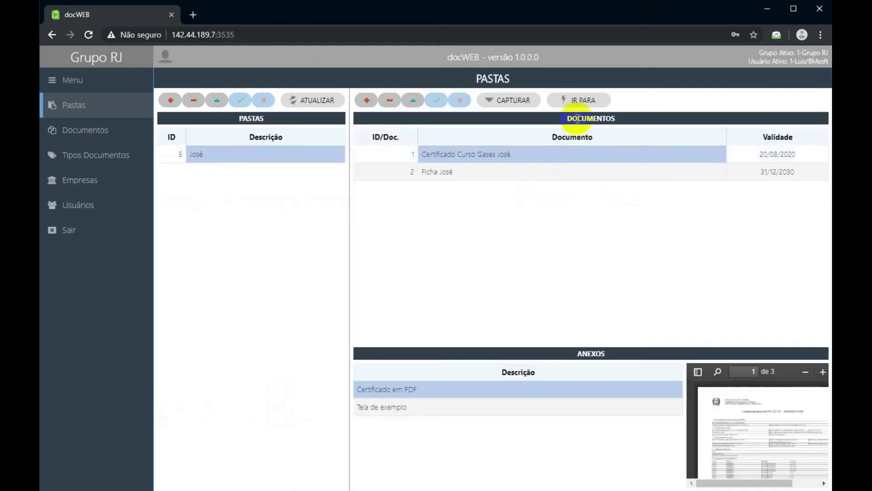
click(499, 175)
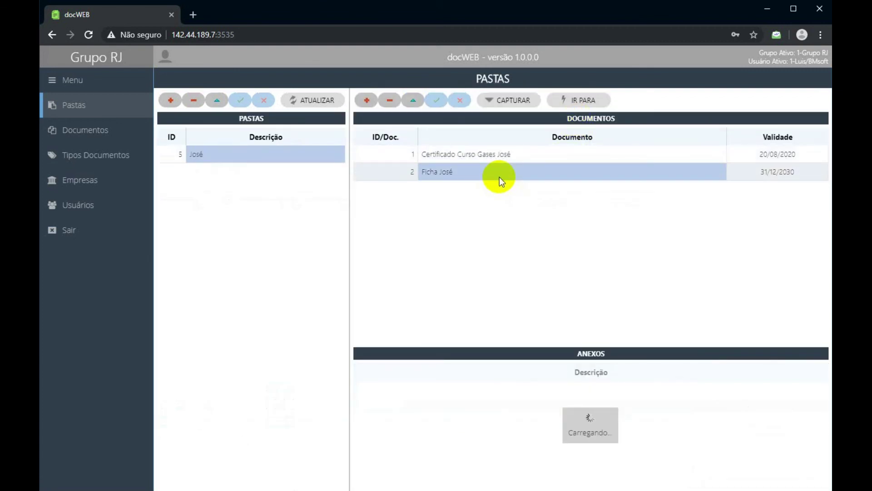
click(495, 156)
click(495, 171)
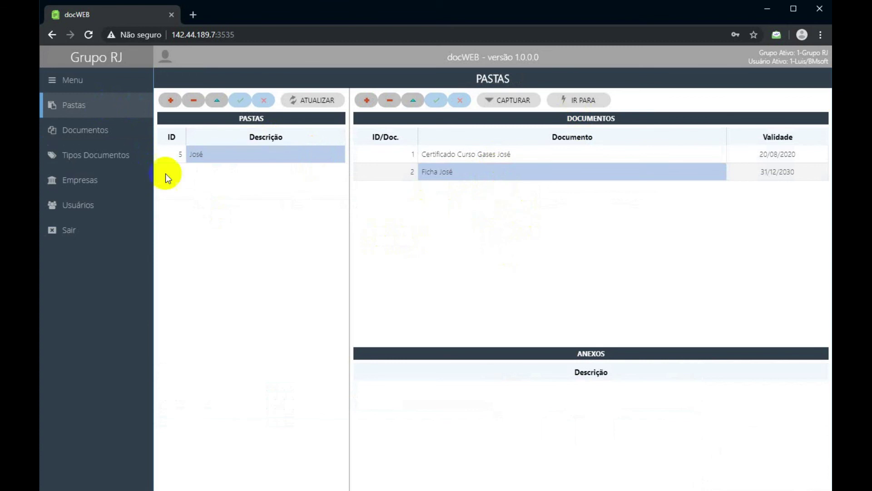
Switch to the Documentos screen and select the Certificado Curso Gases José row.
click(108, 132)
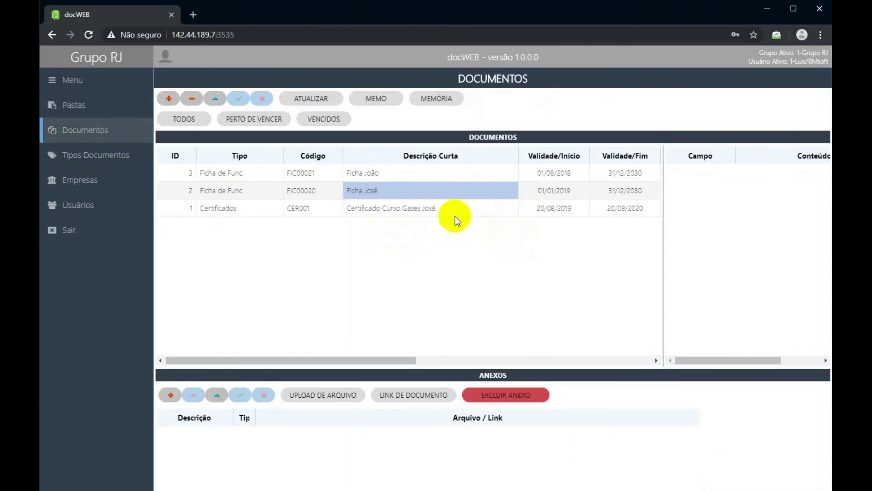
click(90, 114)
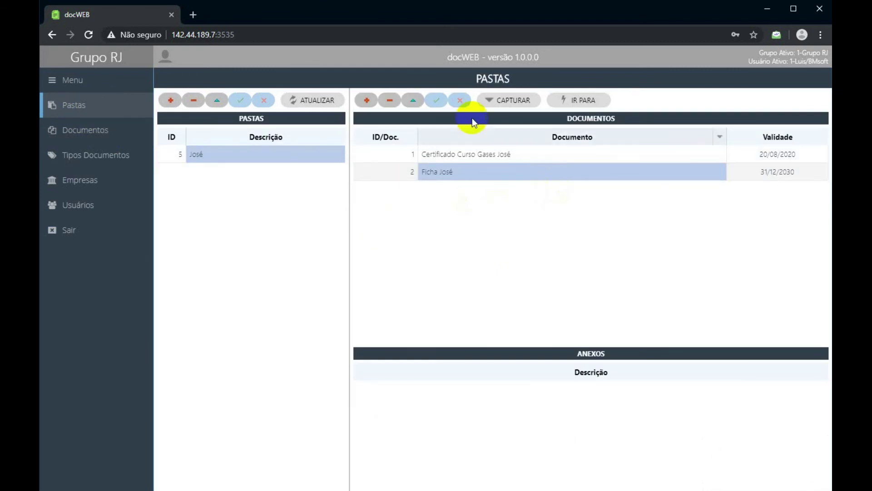
click(364, 102)
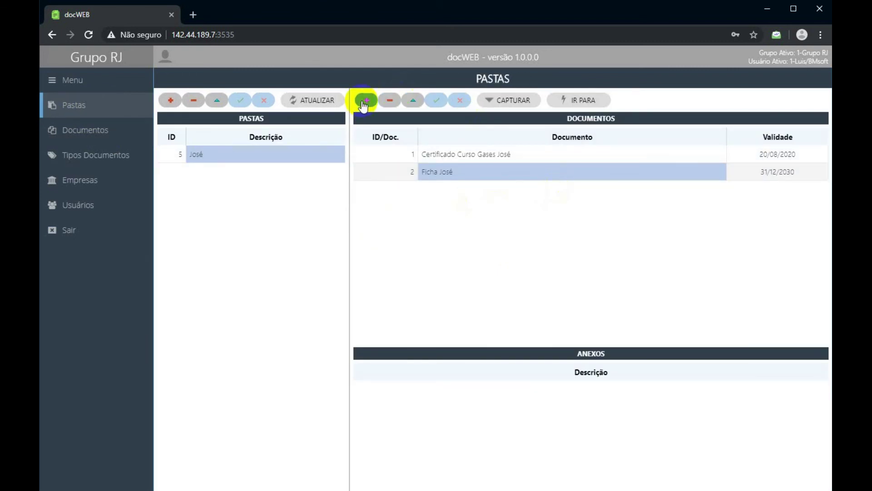
click(388, 208)
click(386, 190)
click(385, 174)
click(386, 190)
click(390, 208)
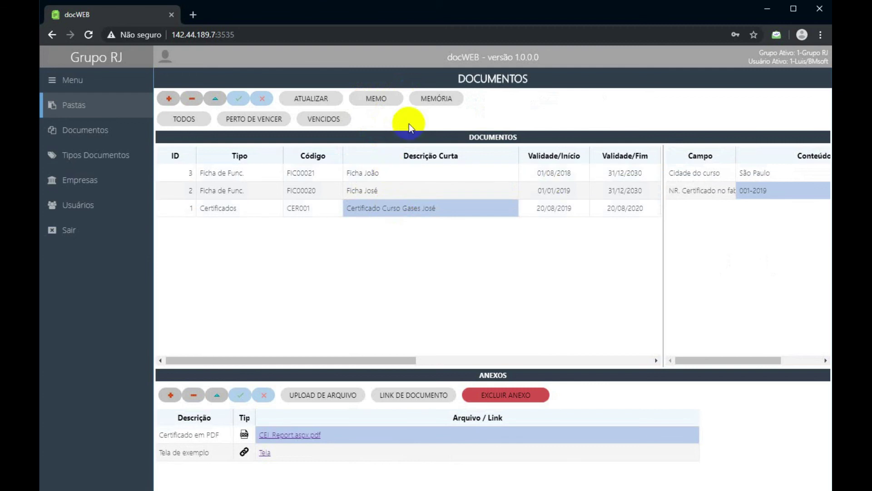
click(82, 107)
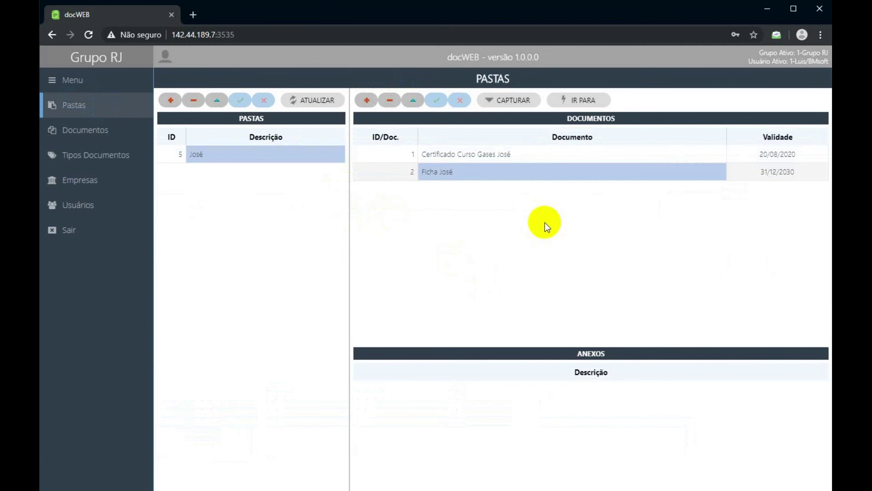
click(93, 110)
click(91, 129)
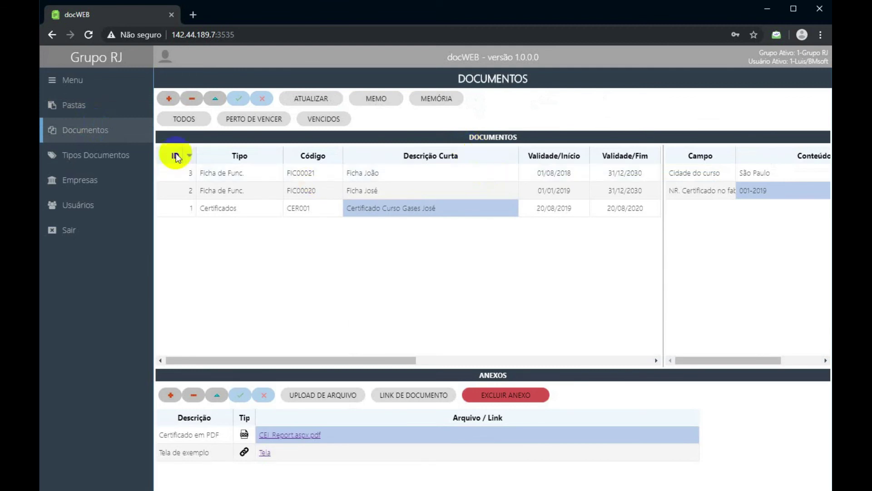
Scroll the grid right to Alerta (dias) and inspect CER001's 20-day alert and 20/08/2020 end date.
click(248, 123)
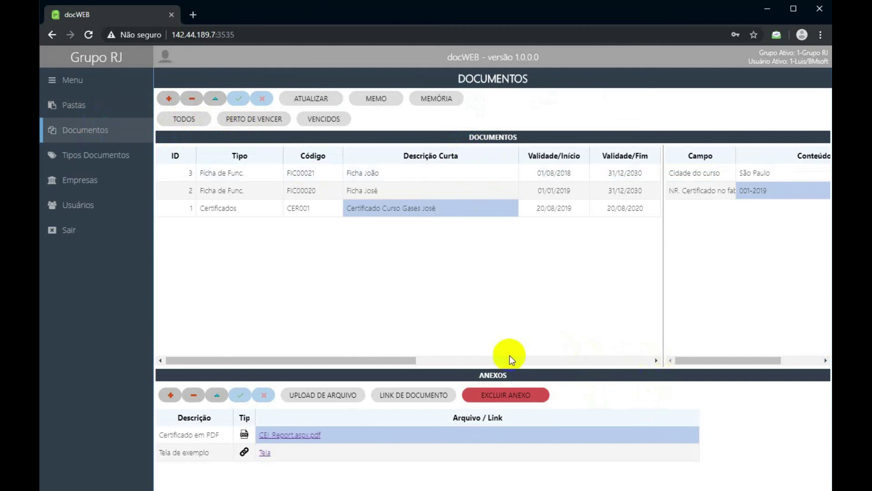
drag(403, 360, 438, 359)
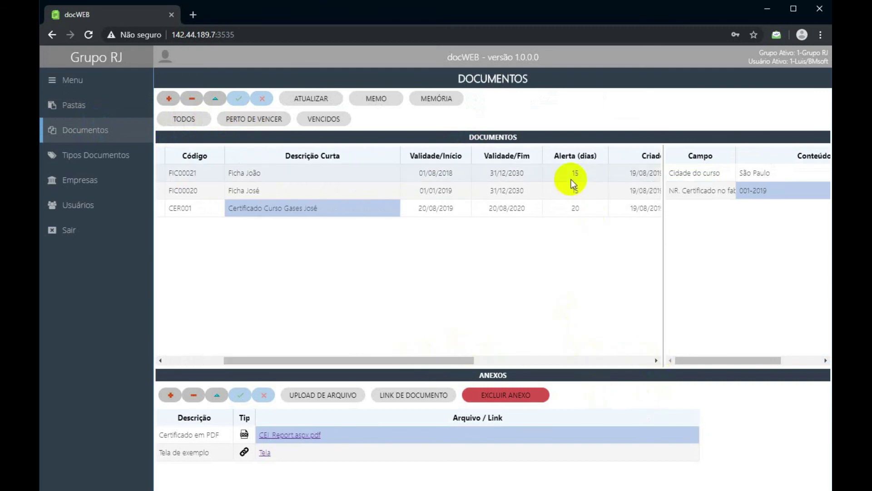
click(574, 208)
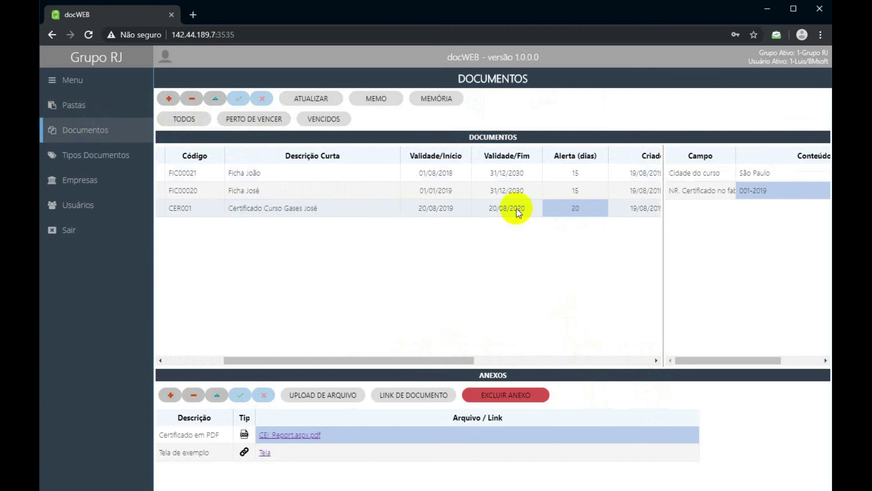
click(517, 208)
click(563, 208)
click(527, 212)
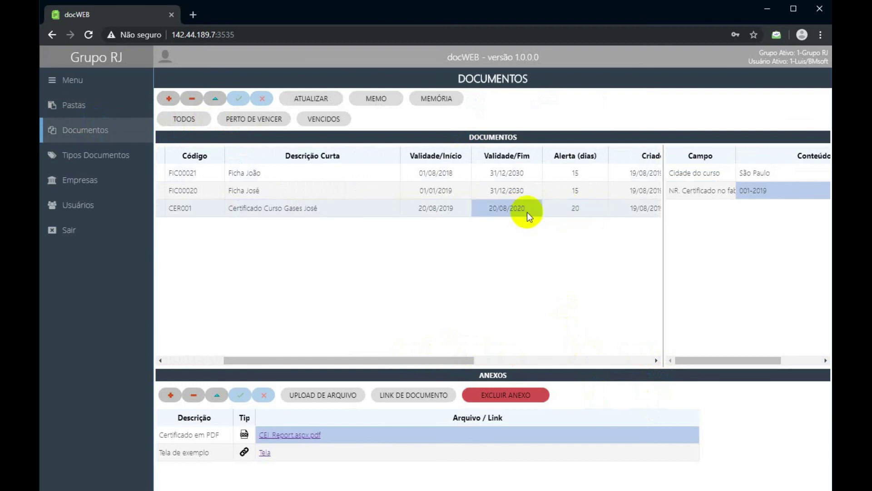
click(572, 207)
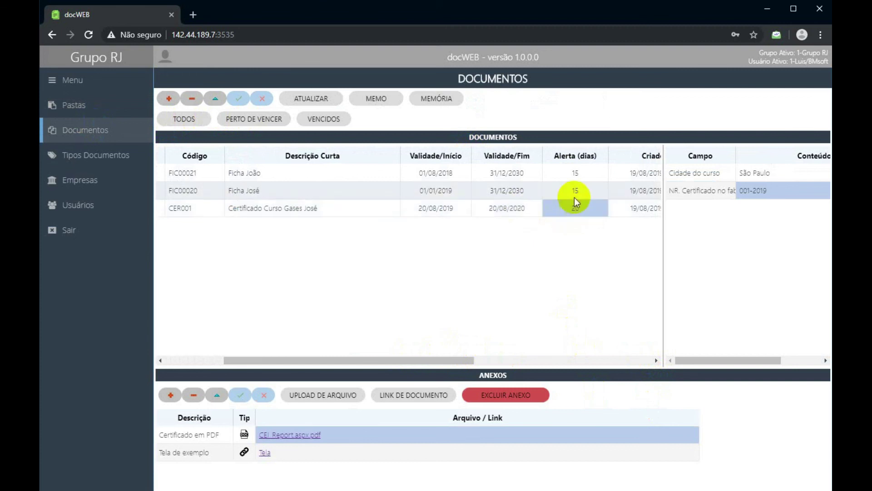
click(503, 210)
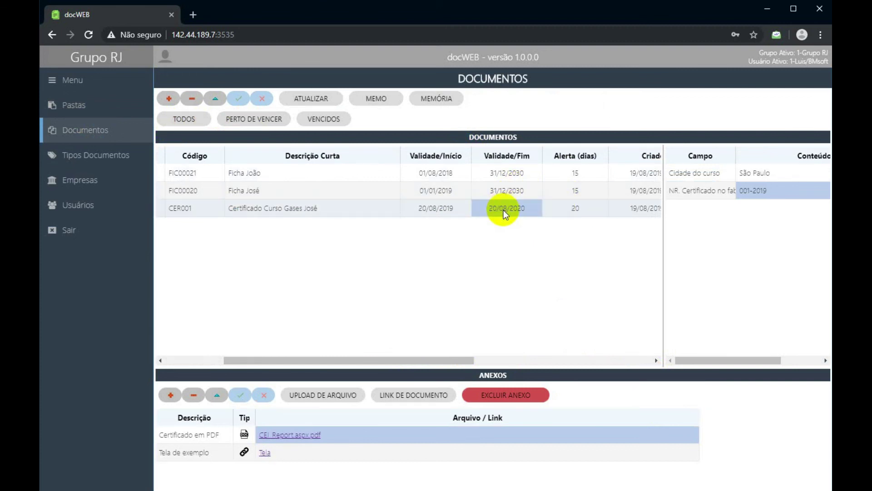
Inspect CER001's start date, 20/08/2020 end date and alert cells.
click(584, 209)
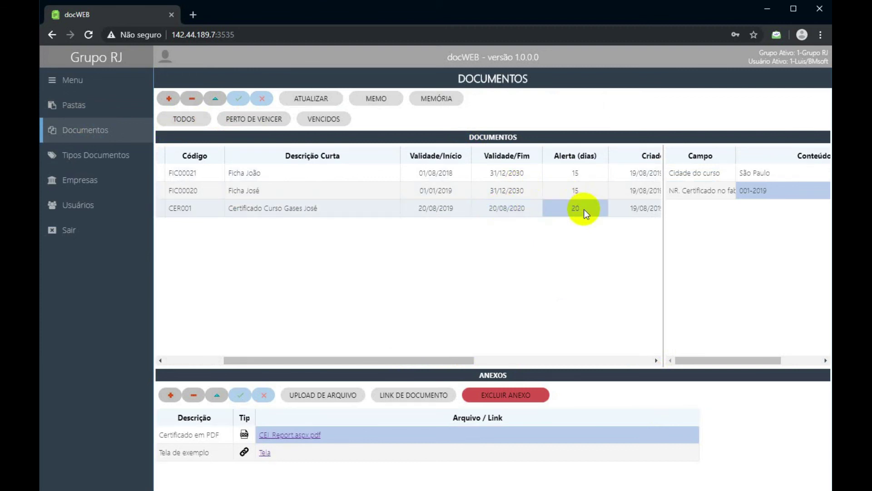
click(513, 209)
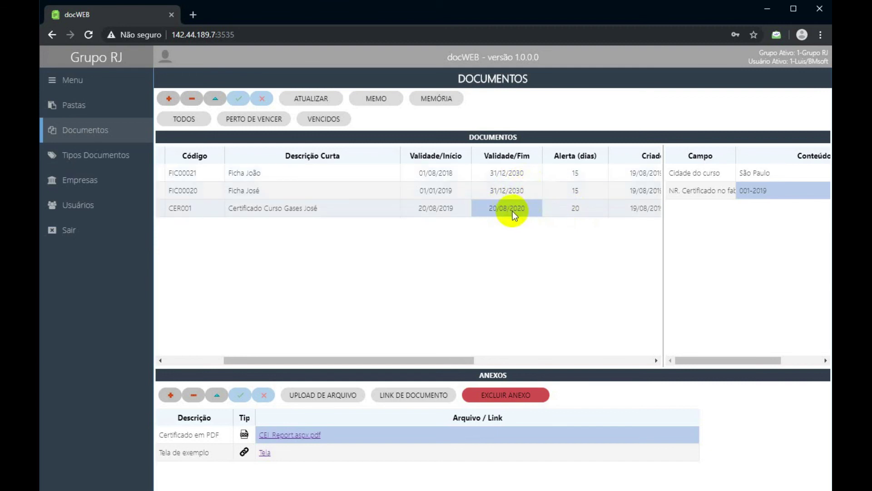
click(446, 208)
click(482, 207)
key(Left)
click(478, 207)
click(460, 208)
click(489, 208)
click(577, 211)
click(512, 210)
Change CER001's end date from 20/08/2020 to 15/09/2019 and commit it.
click(512, 211)
key(BackSpace)
key(BackSpace)
key(BackSpace)
key(BackSpace)
key(BackSpace)
key(BackSpace)
key(BackSpace)
key(BackSpace)
key(BackSpace)
key(BackSpace)
text(1509)
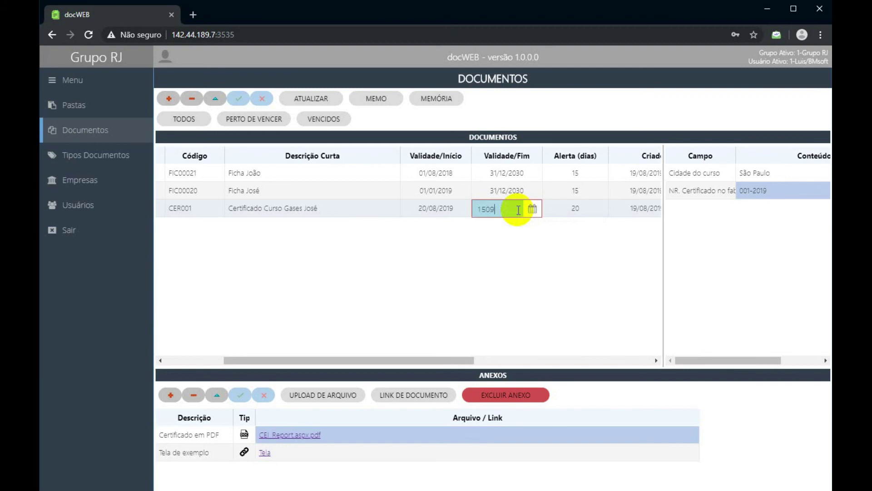
text(20/08/2020)
key(Escape)
key(Up)
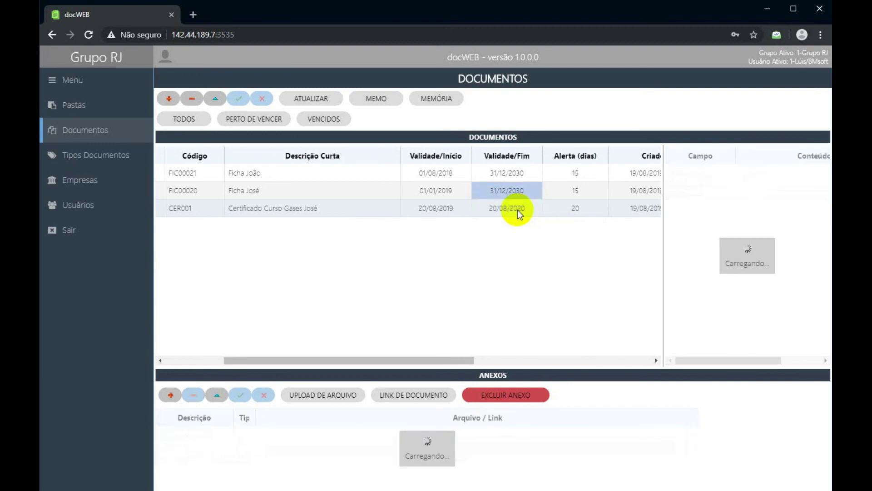
click(508, 211)
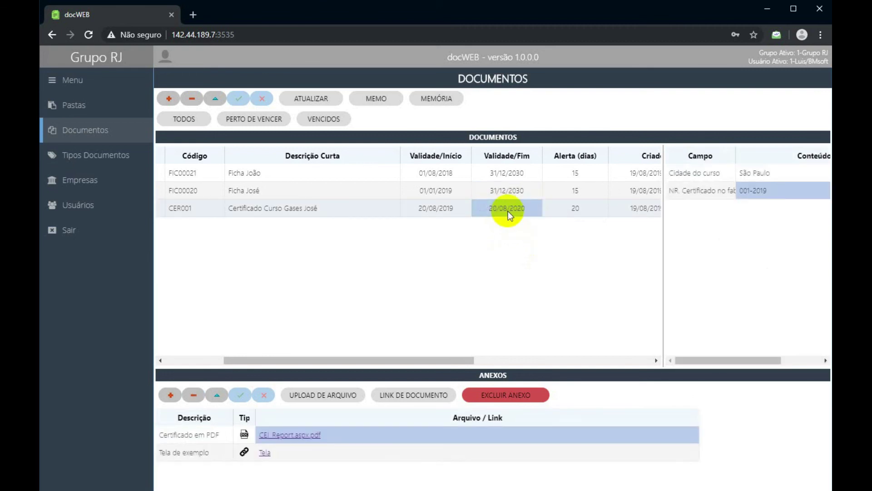
click(508, 211)
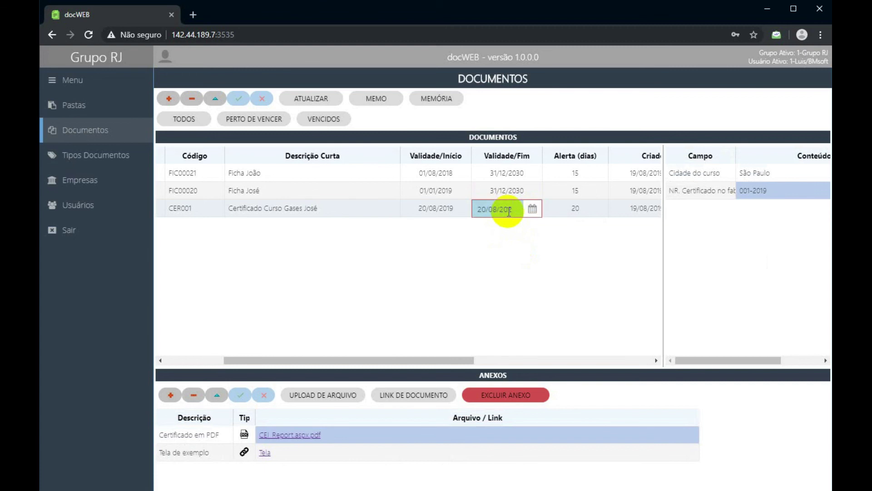
key(BackSpace)
text(15/09/2019)
click(494, 193)
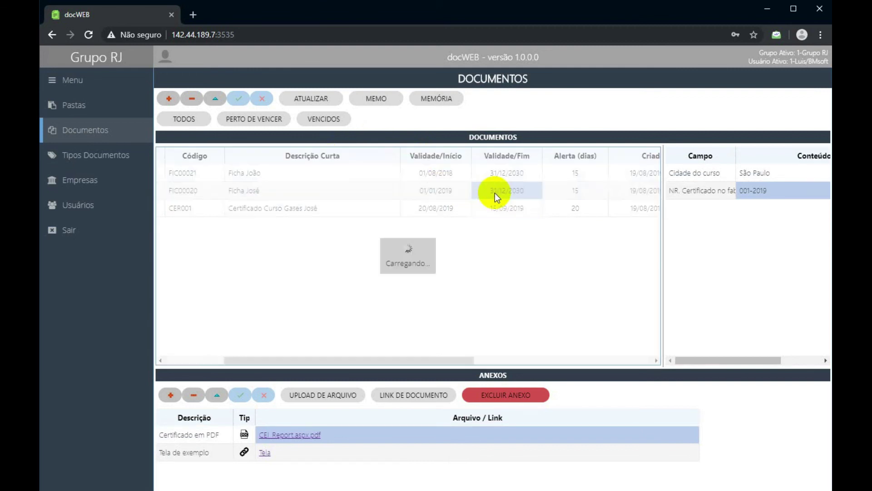
Review CER001's saved 15/09/2019 end date alongside its alert and start date.
click(501, 209)
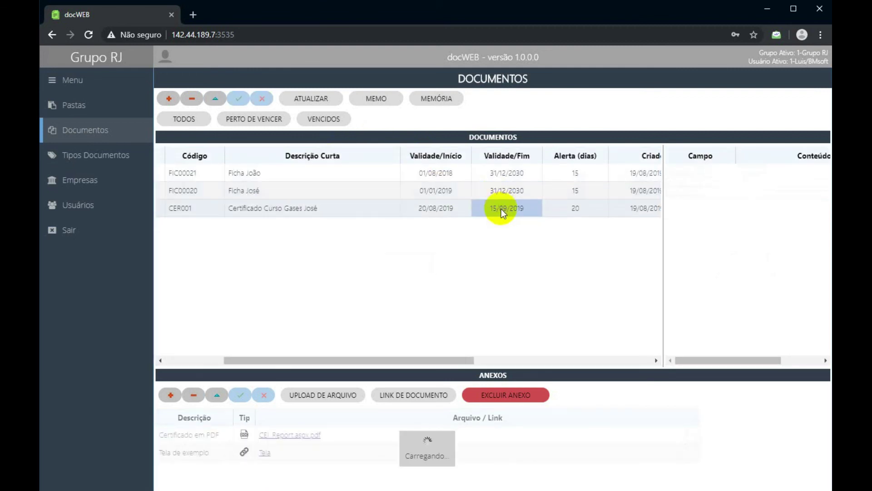
click(579, 208)
click(503, 215)
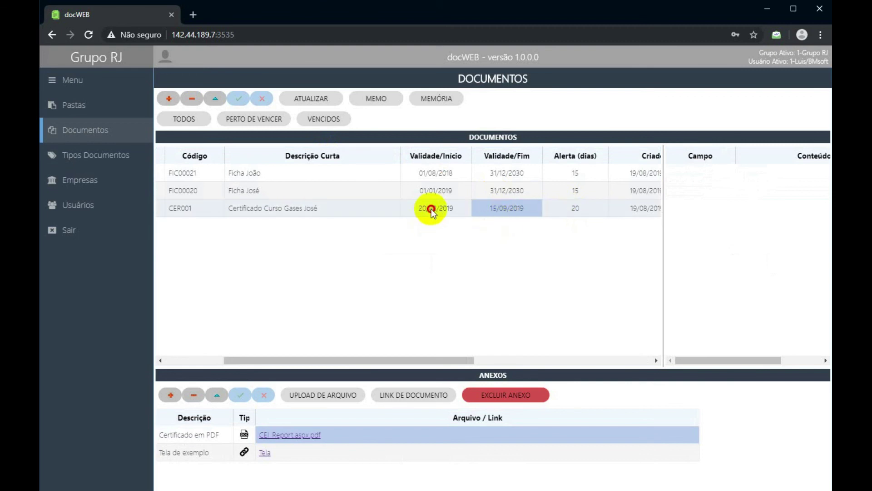
click(432, 209)
click(503, 217)
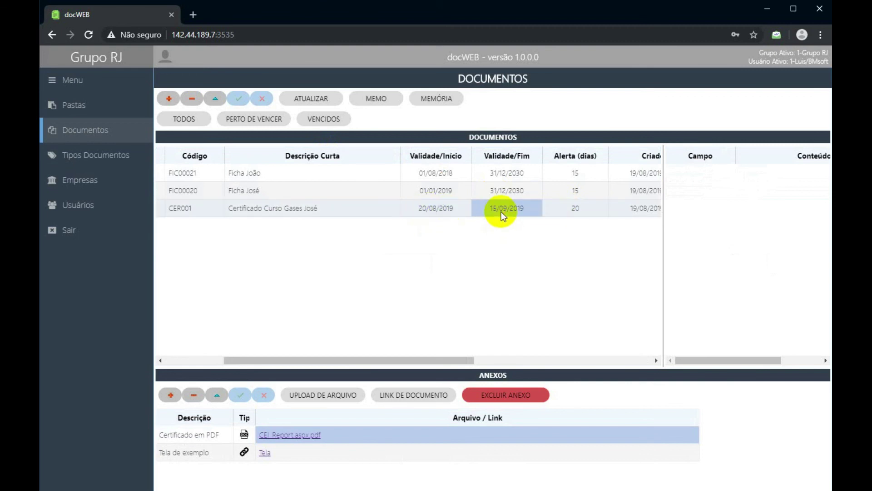
Preview the near-expiry filter, then edit CER001's end date to 10/09/2019.
click(249, 118)
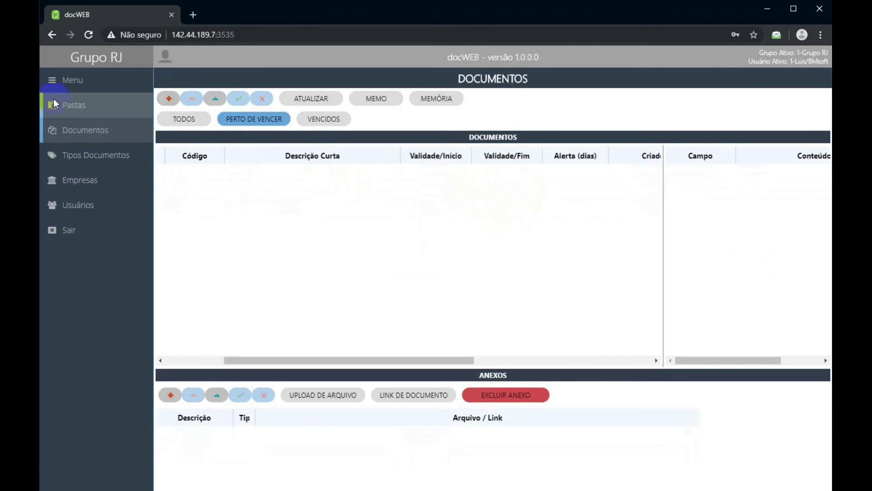
click(184, 118)
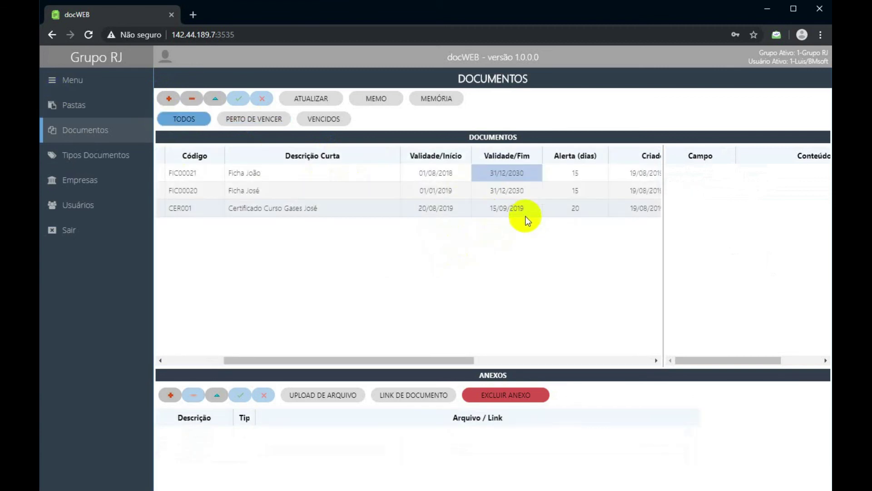
click(522, 207)
click(493, 207)
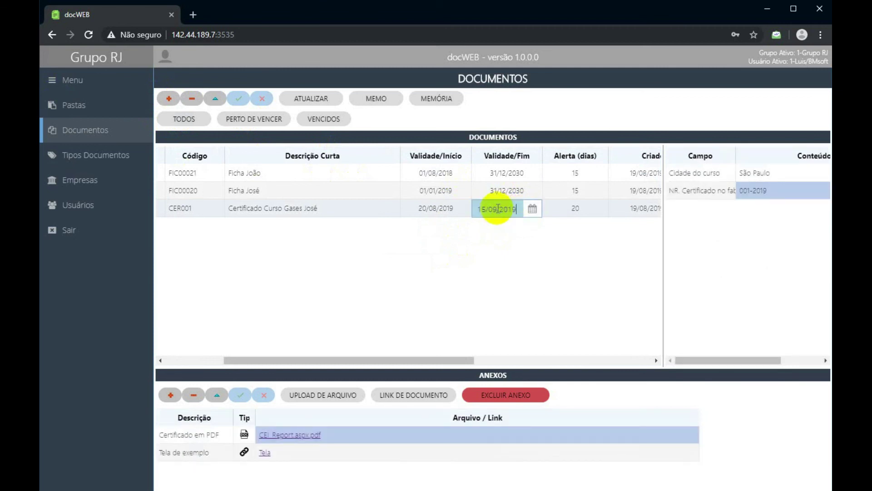
text(0)
click(495, 192)
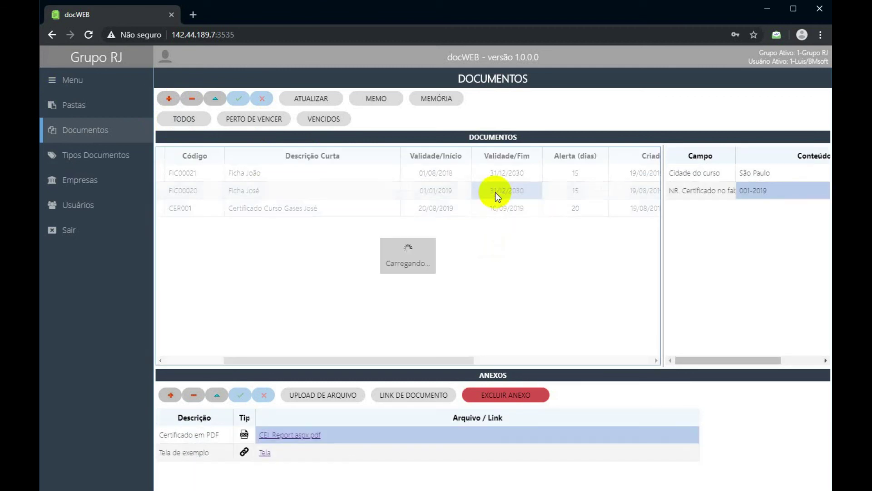
Replace the end date's day with 05, making it 05/09/2019.
click(495, 203)
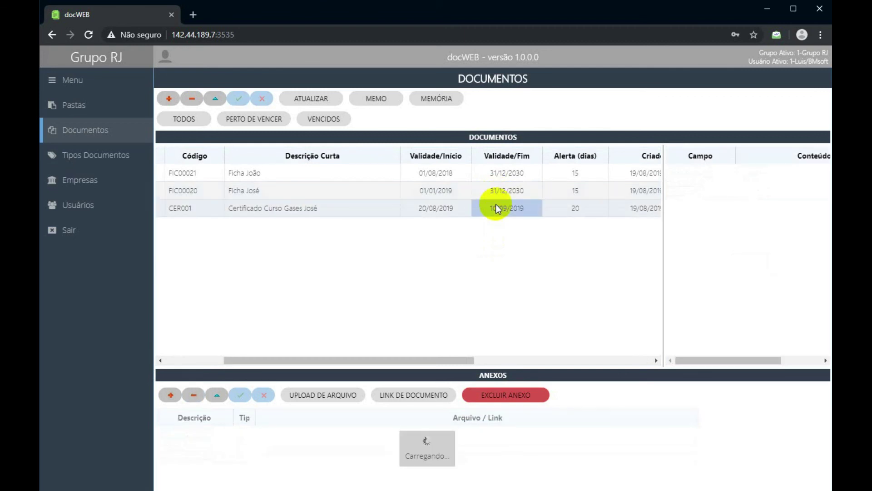
click(497, 210)
click(488, 208)
key(BackSpace)
key(BackSpace)
text(05)
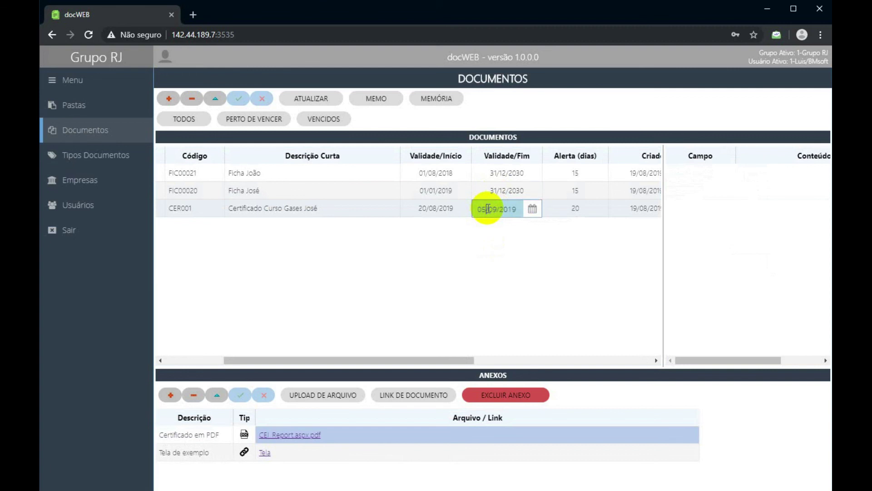
click(493, 192)
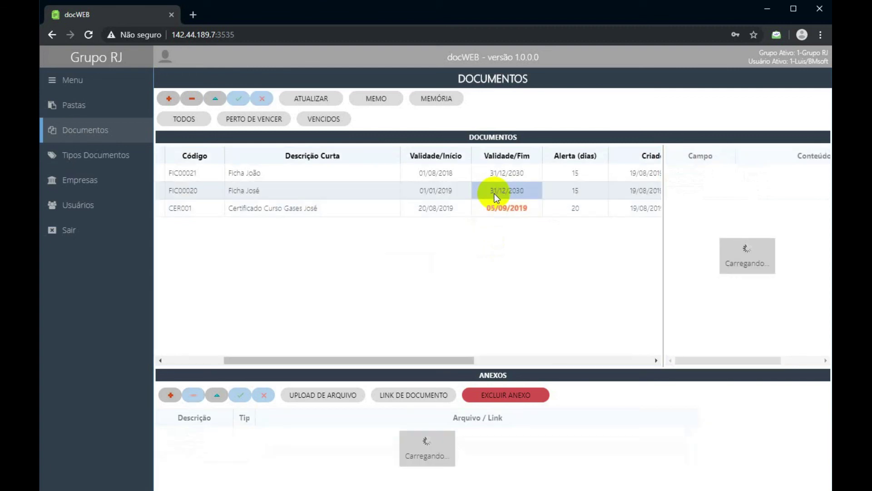
Compare the certificate and Ficha José rows, checking the 05/09/2019 date and 20-day alert.
click(495, 204)
click(515, 192)
click(519, 215)
click(508, 194)
click(505, 206)
click(562, 211)
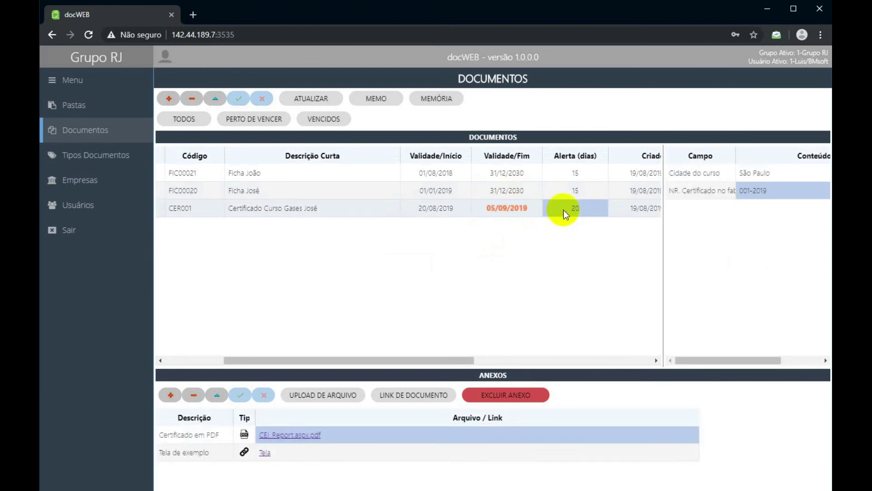
click(500, 209)
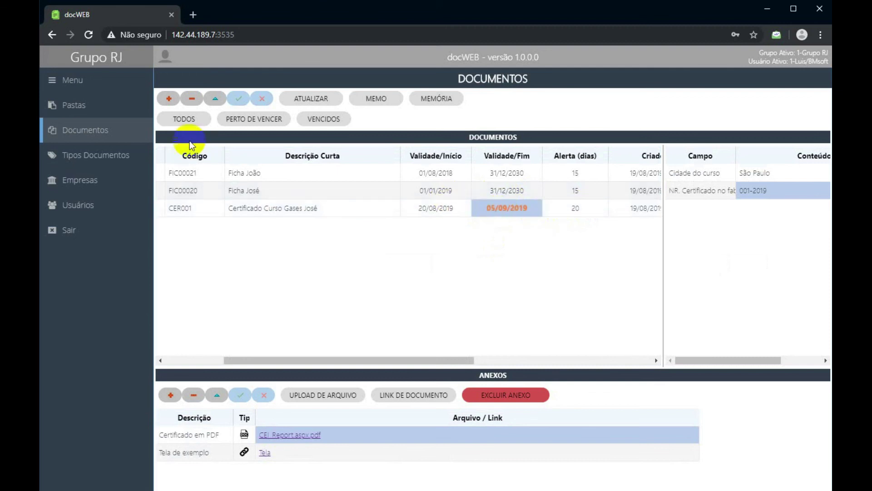
Filter to near-expiry documents and point out the certificate's 05/09/2019 end date and 20-day alert.
click(231, 120)
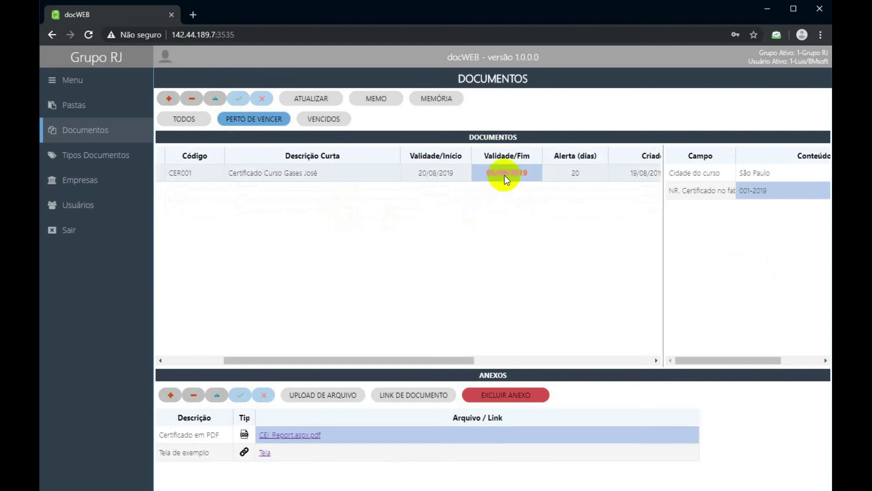
click(572, 172)
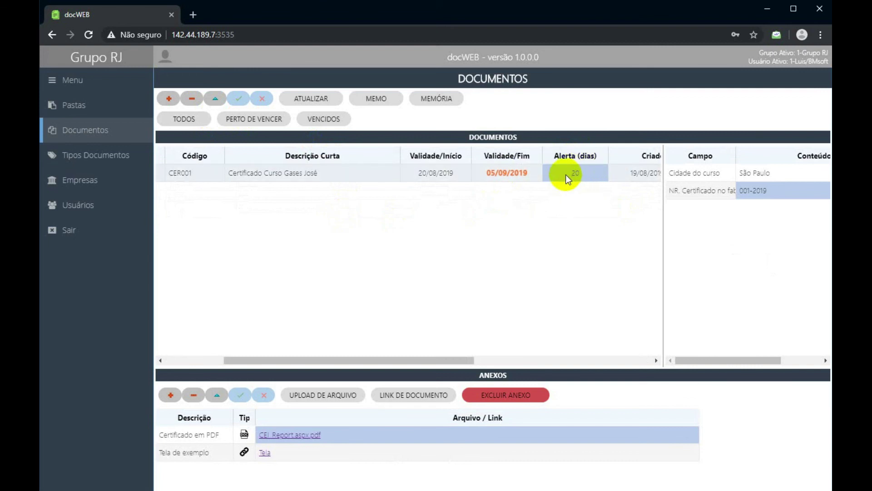
click(508, 172)
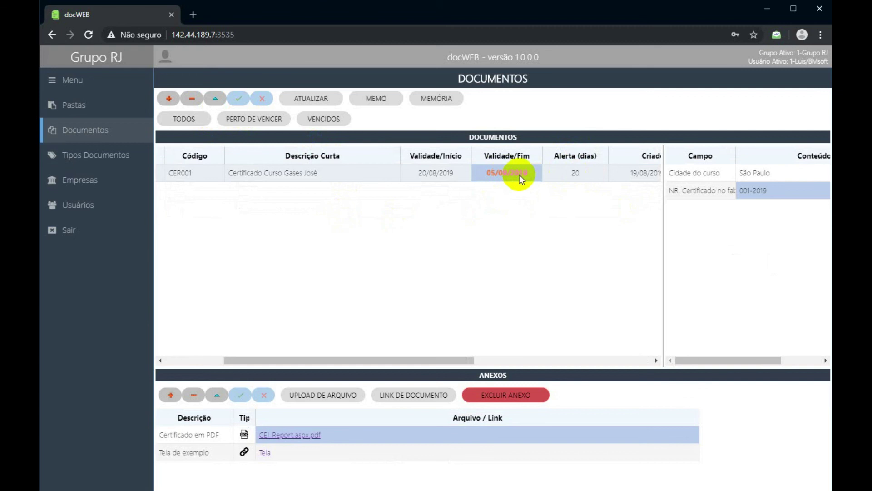
click(562, 174)
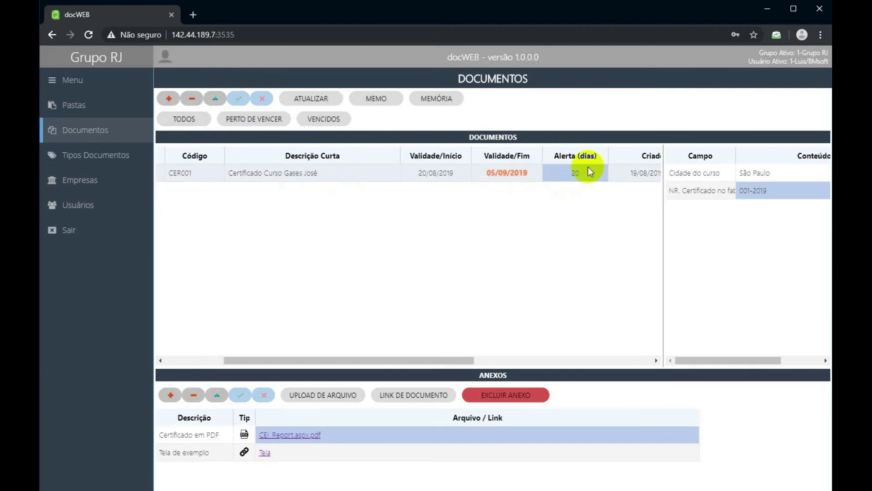
click(504, 172)
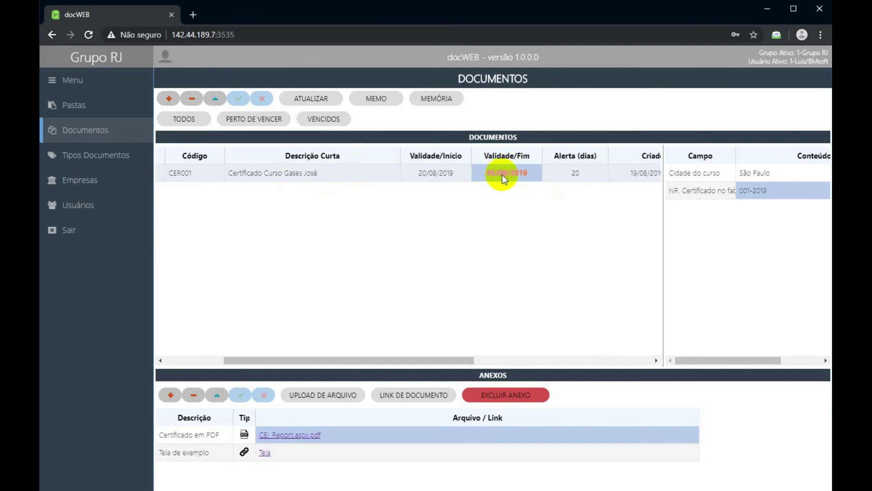
click(583, 173)
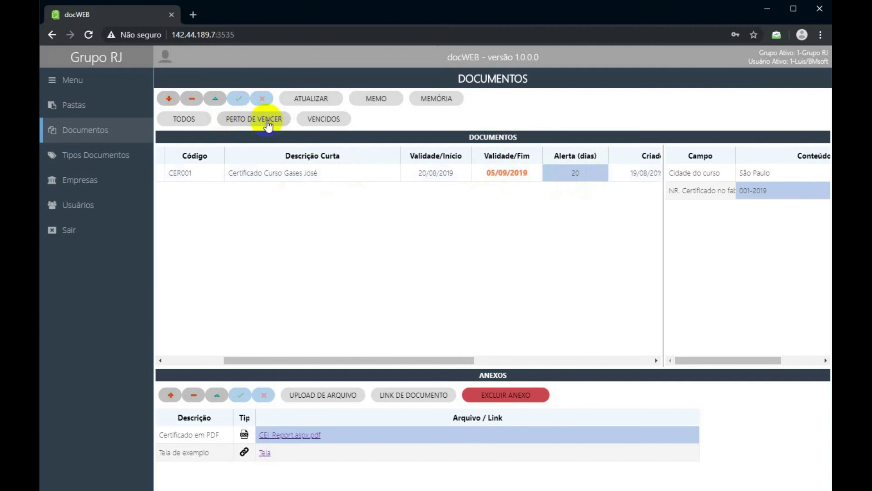
Try the expired filter, then return to near-expiry and select the certificate's end date.
click(319, 123)
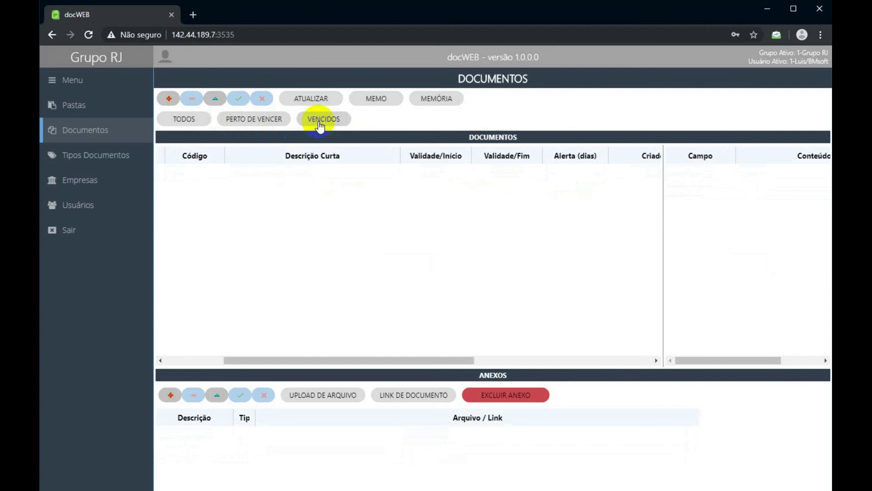
click(261, 122)
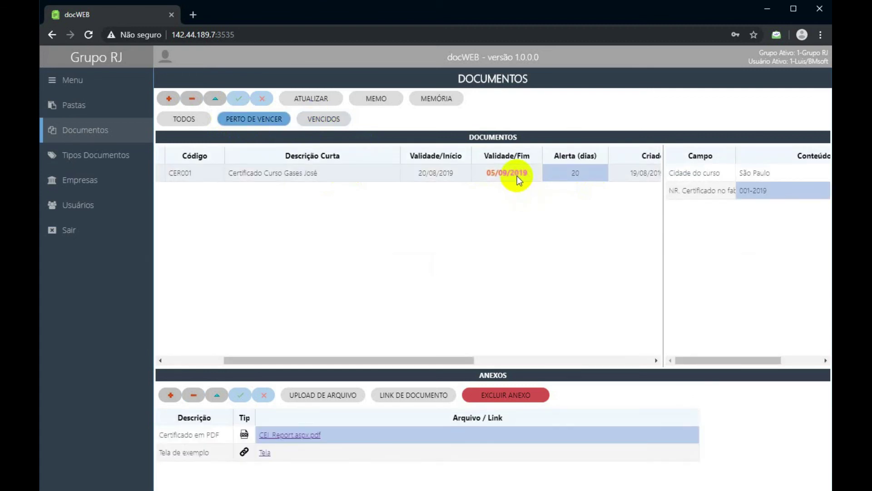
click(517, 176)
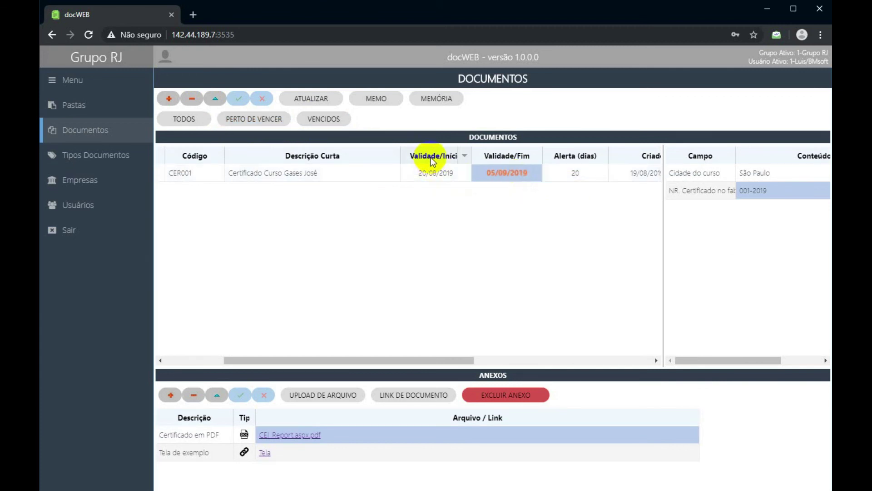
Change the certificate's start date to 20/07/2019.
click(458, 176)
click(514, 180)
click(510, 176)
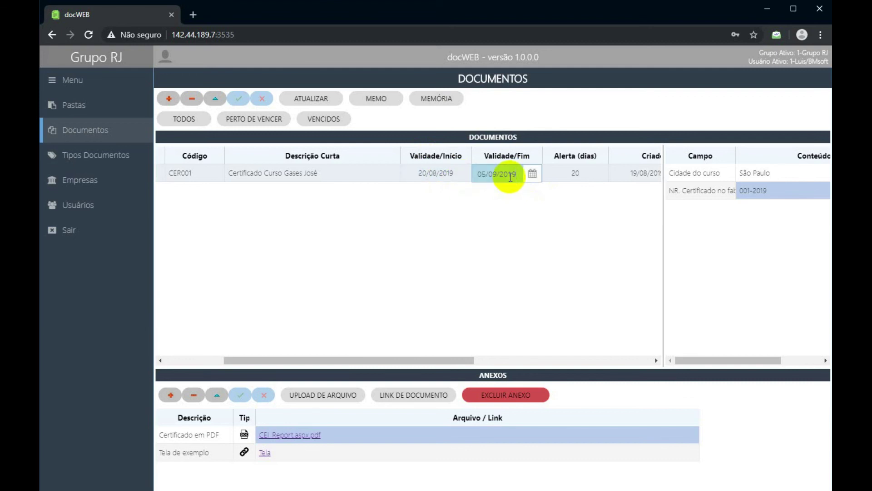
click(443, 174)
click(442, 175)
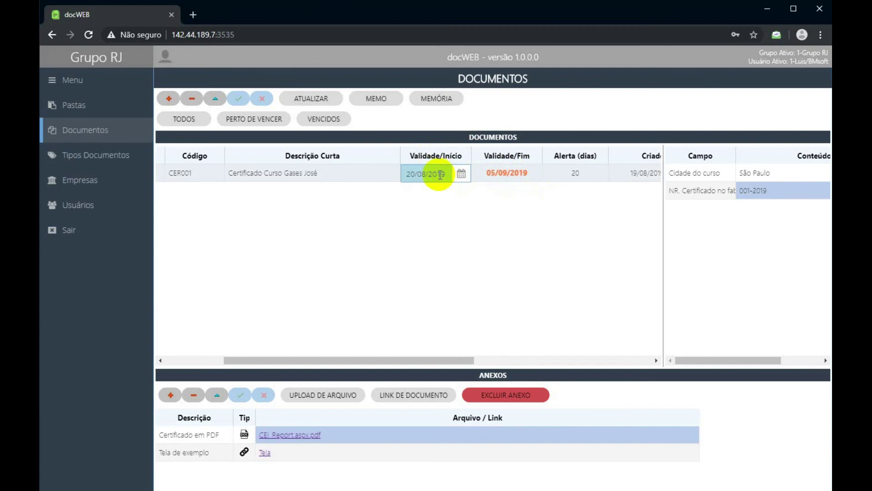
click(429, 176)
key(BackSpace)
text(7)
key(Return)
Set the end date to 18/08/2019, save the dates, and list all documents again.
click(517, 179)
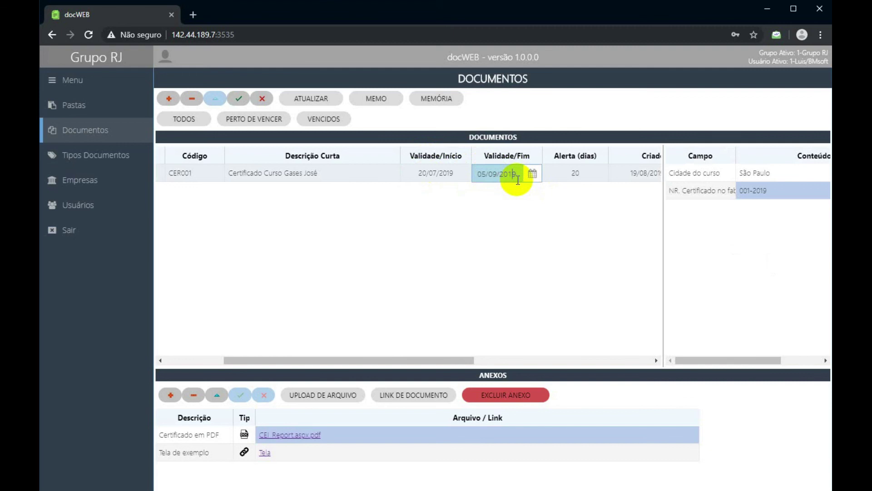
key(BackSpace)
key(BackSpace)
text(18)
key(BackSpace)
text(8)
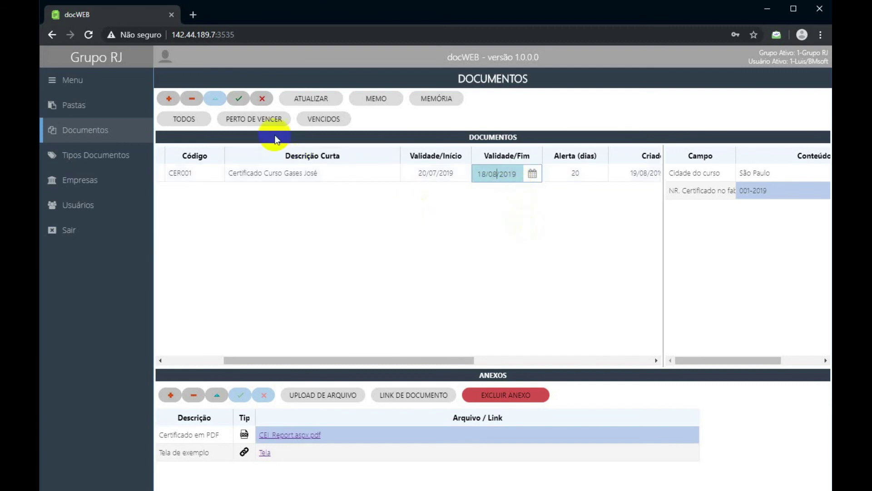
click(239, 98)
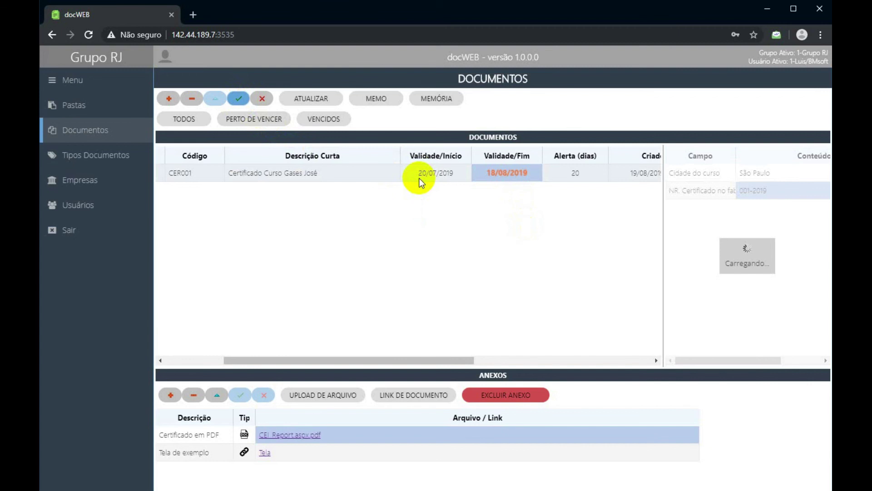
click(187, 121)
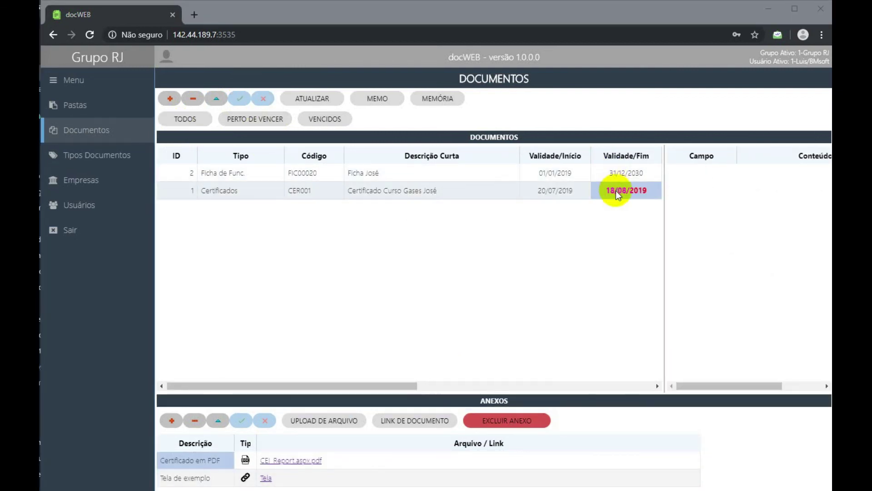
click(619, 173)
click(621, 190)
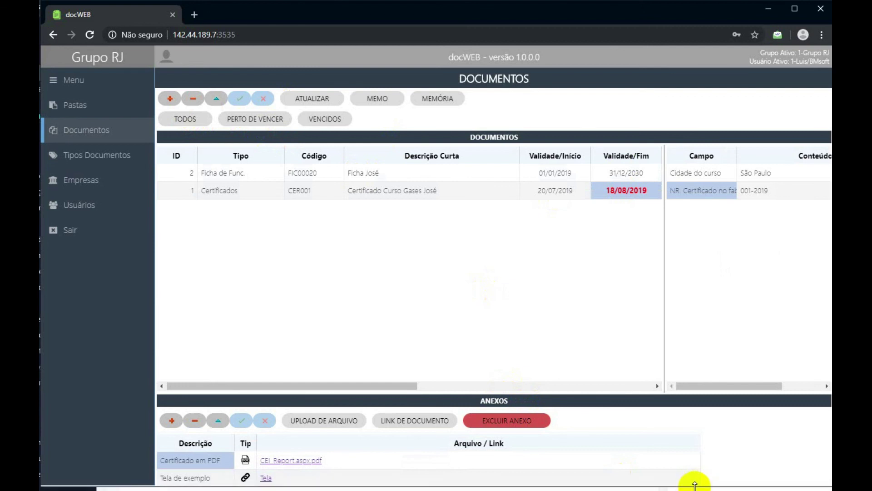
scroll(693, 481, down, 1)
drag(727, 486, 727, 490)
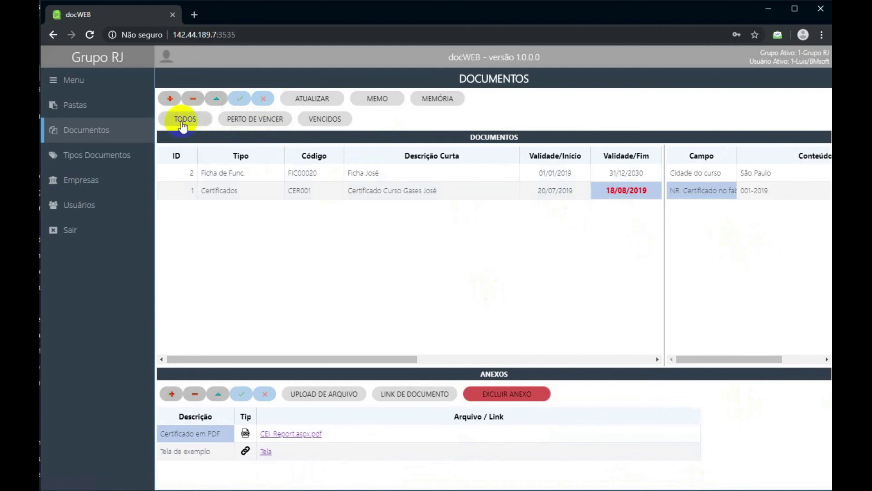
click(236, 129)
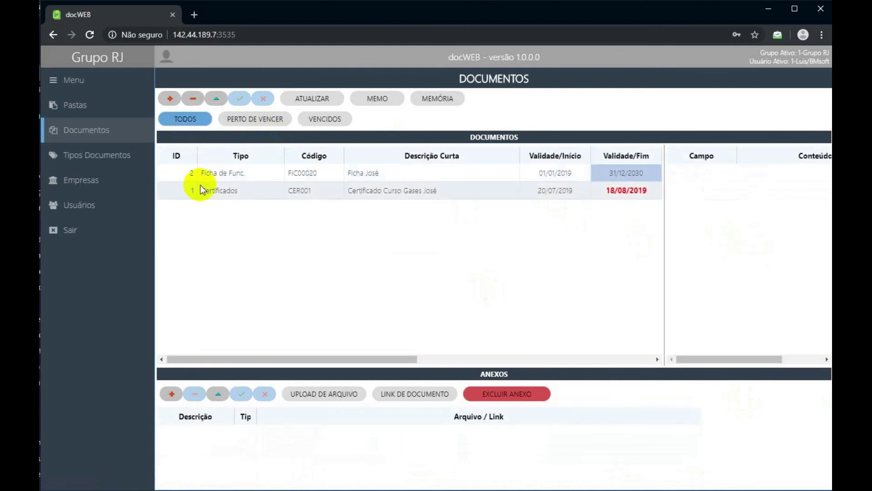
drag(41, 196, 40, 196)
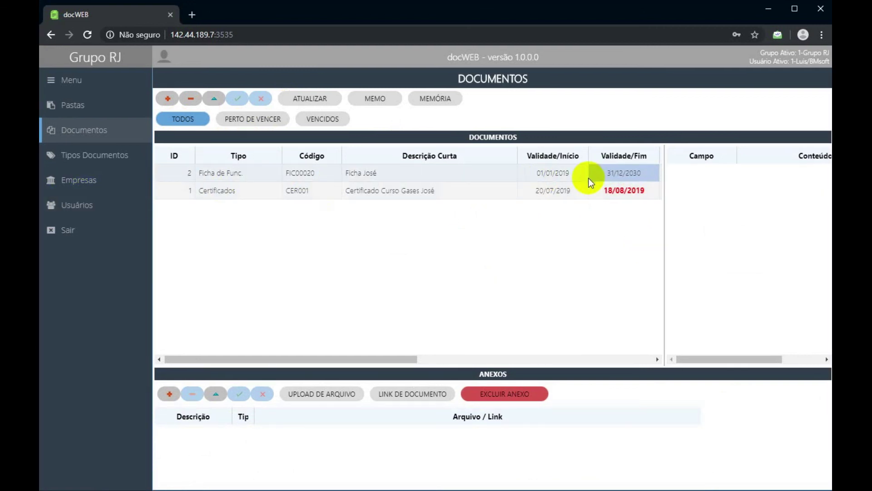
click(246, 121)
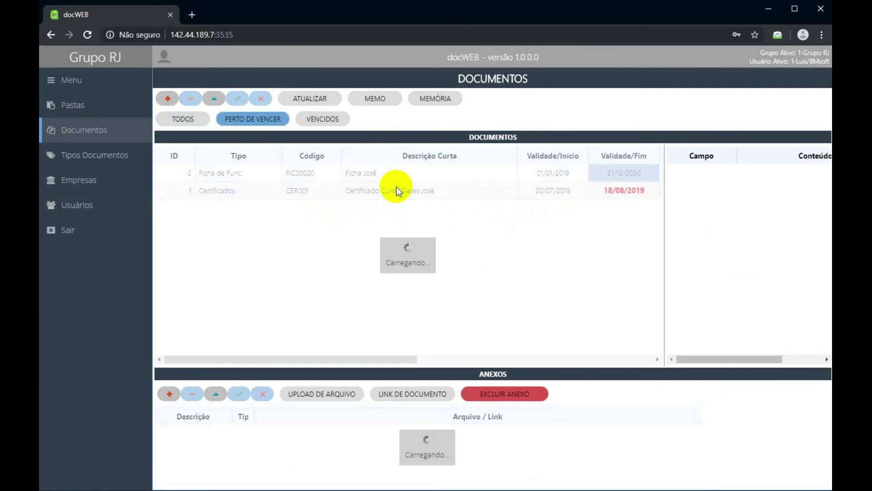
click(331, 114)
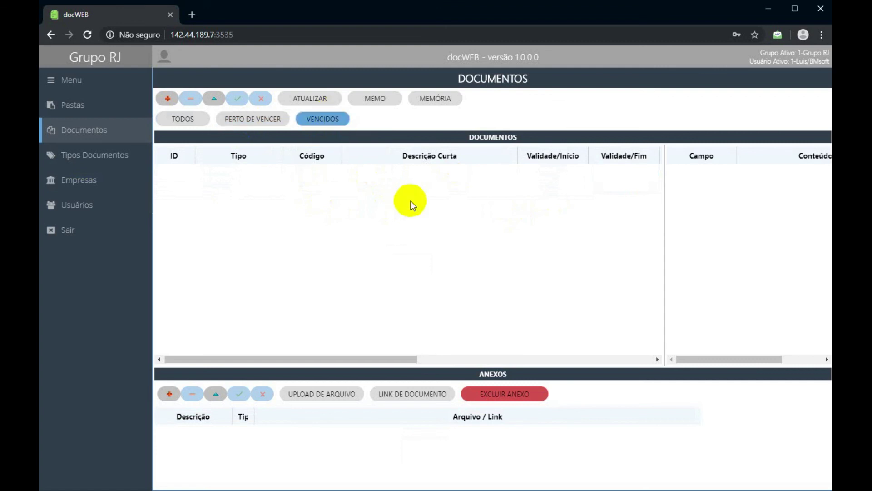
click(181, 115)
click(616, 191)
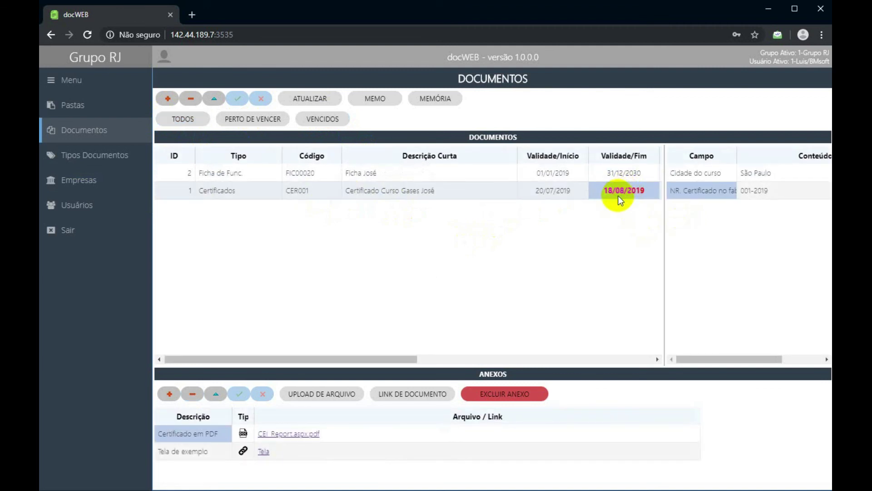
click(620, 173)
click(616, 192)
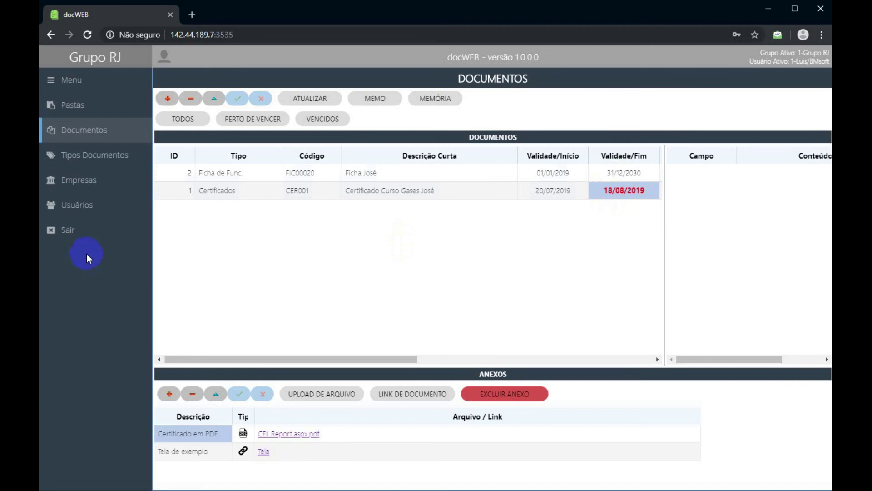
click(95, 231)
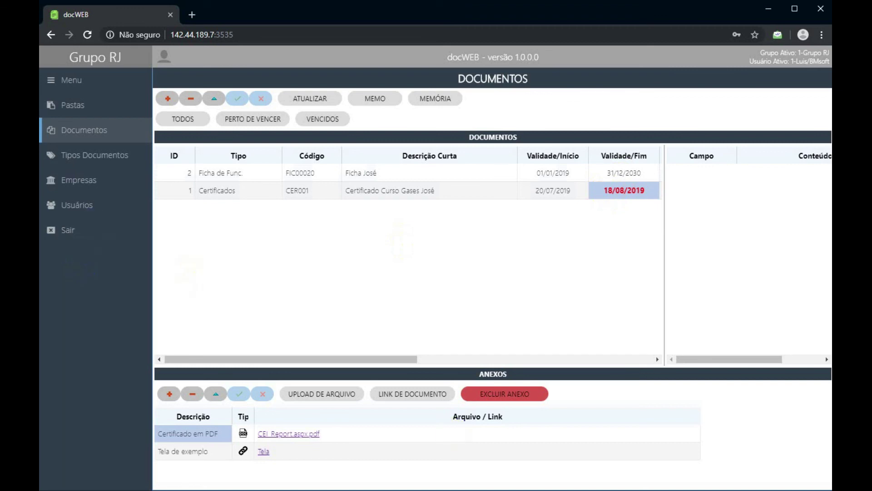